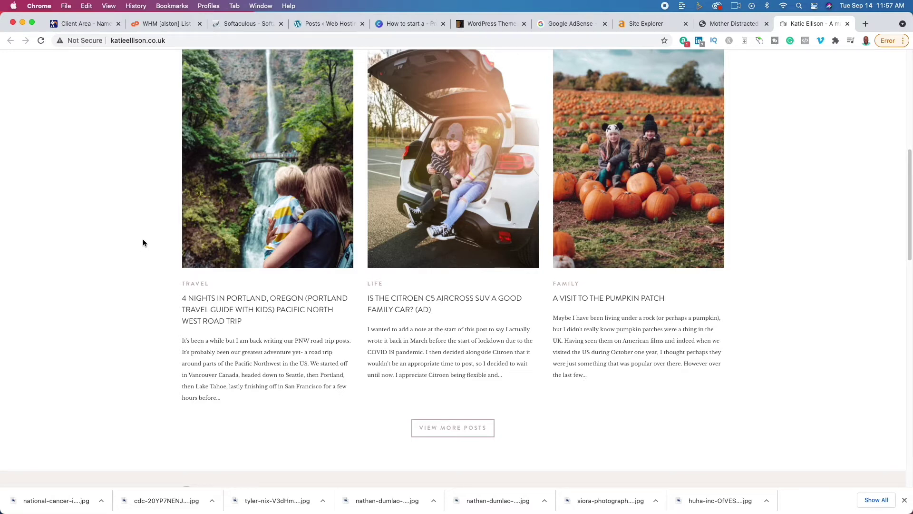
Look through the family travel blog's home page, covering its latest posts, Instagram and YouTube sections.
scroll(142, 297, "down", 4)
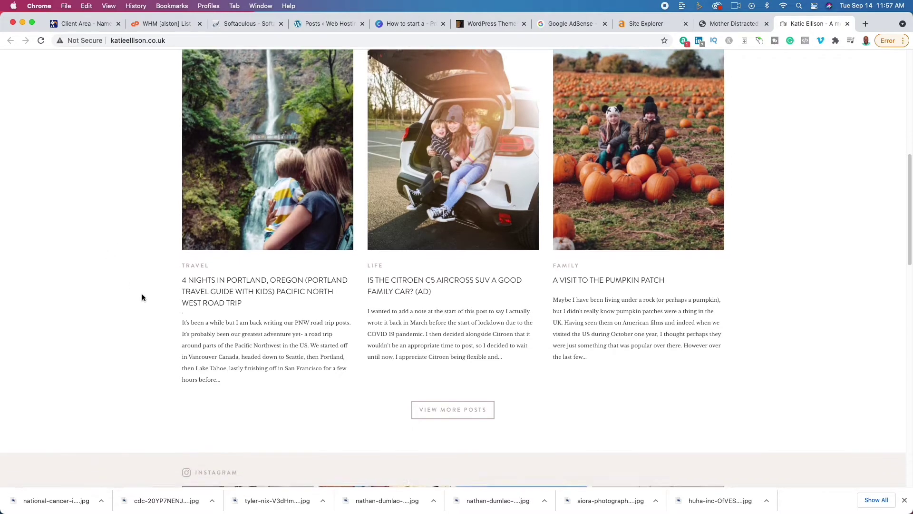
scroll(160, 291, "down", 1)
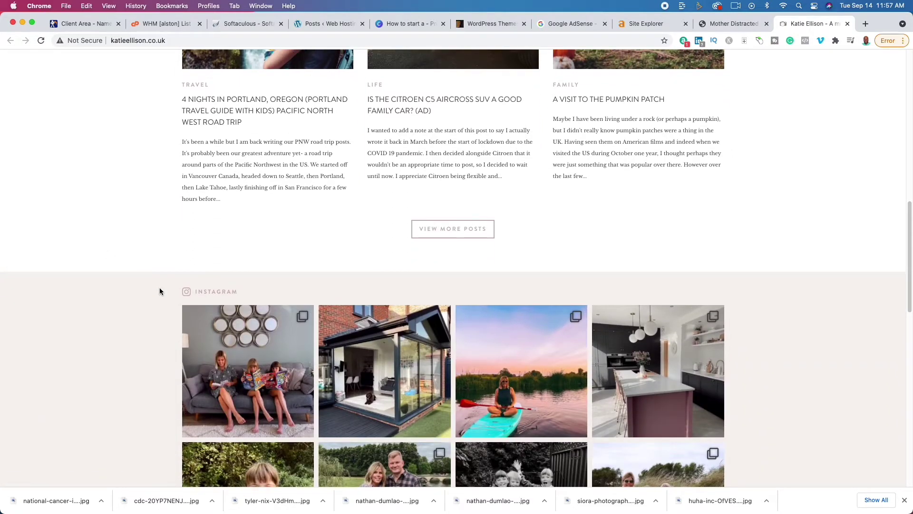
scroll(210, 257, "down", 8)
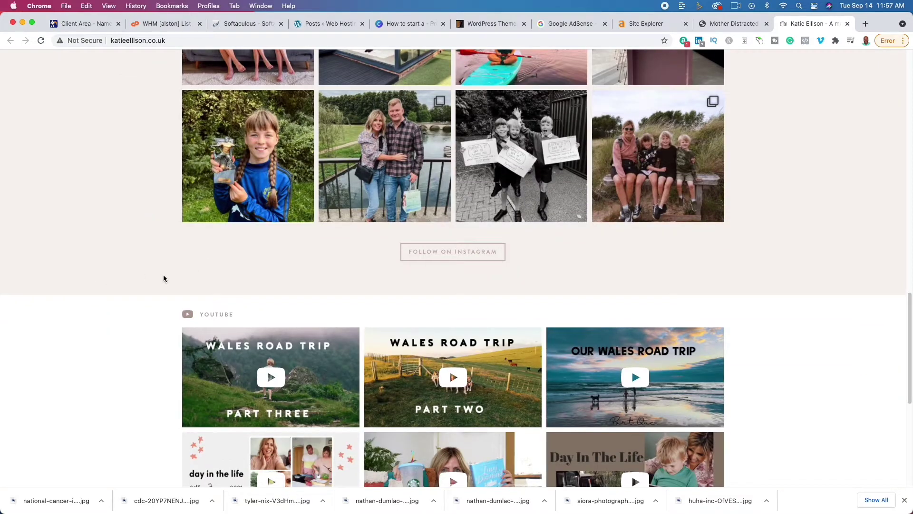
scroll(143, 300, "down", 4)
scroll(141, 300, "up", 10)
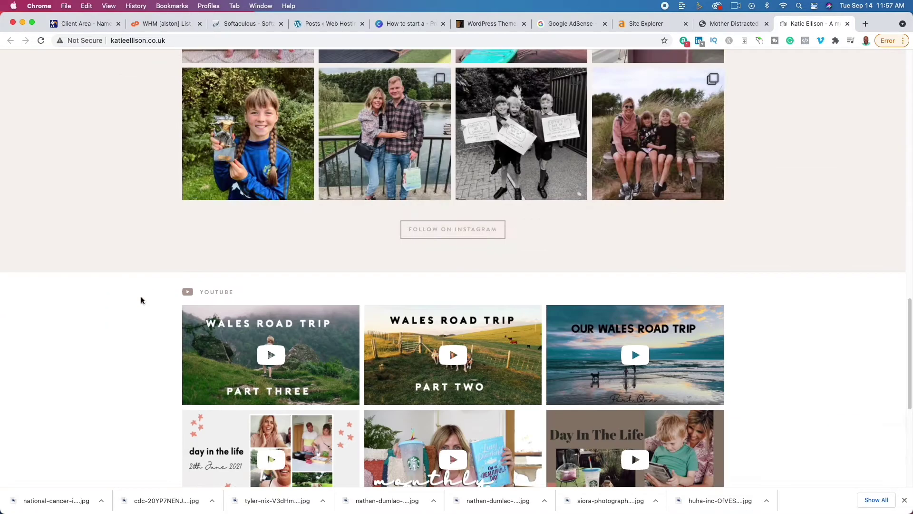
scroll(141, 300, "up", 10)
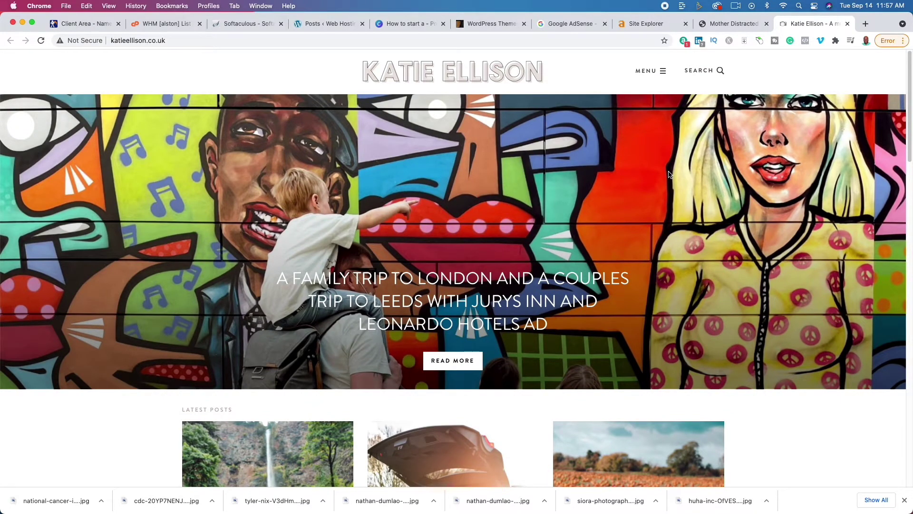
Switch to the Mother Distracted blog and look through its home page posts and sidebar.
left_click(738, 26)
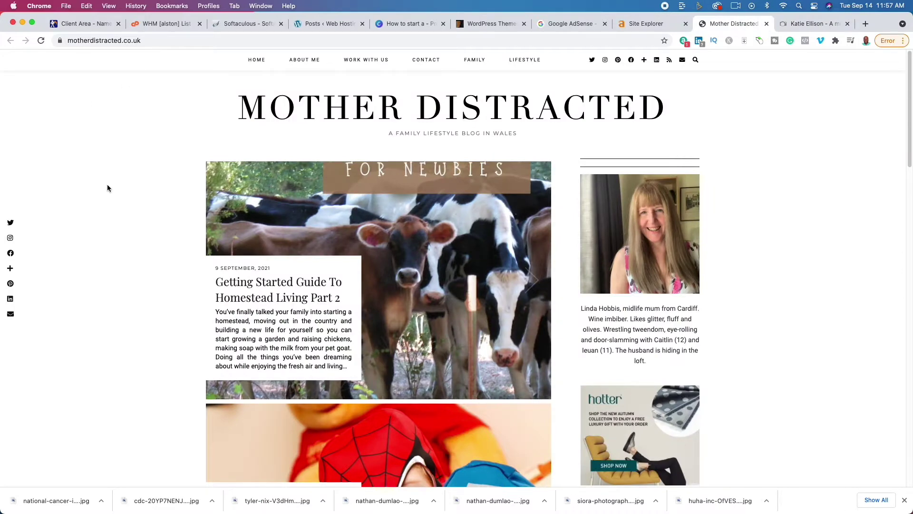
scroll(142, 269, "down", 5)
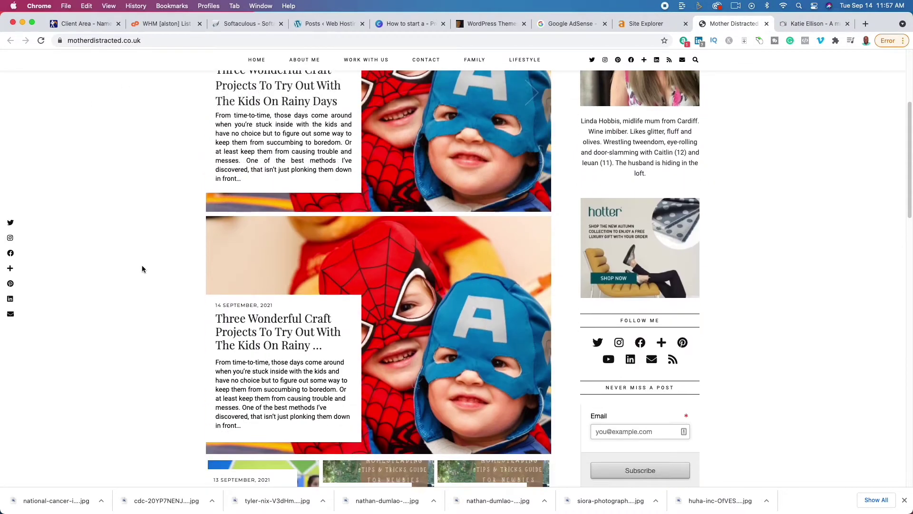
scroll(142, 269, "down", 4)
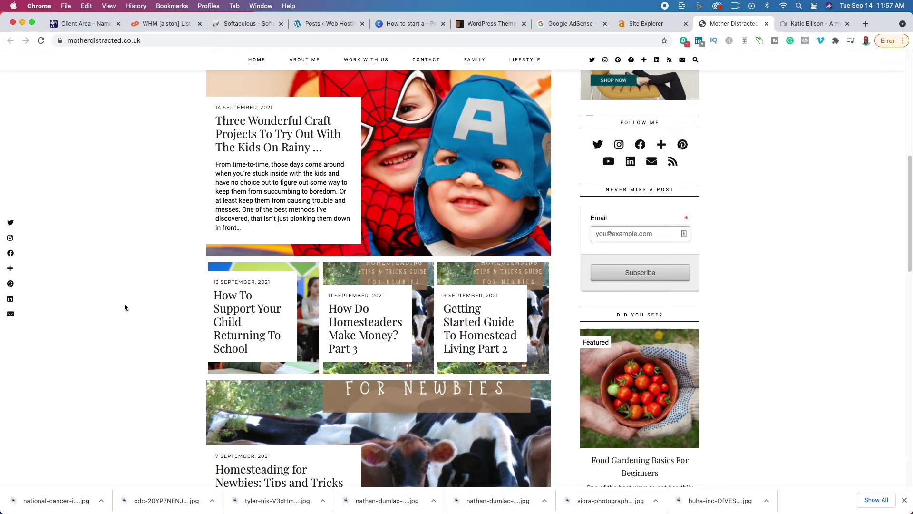
scroll(124, 304, "down", 3)
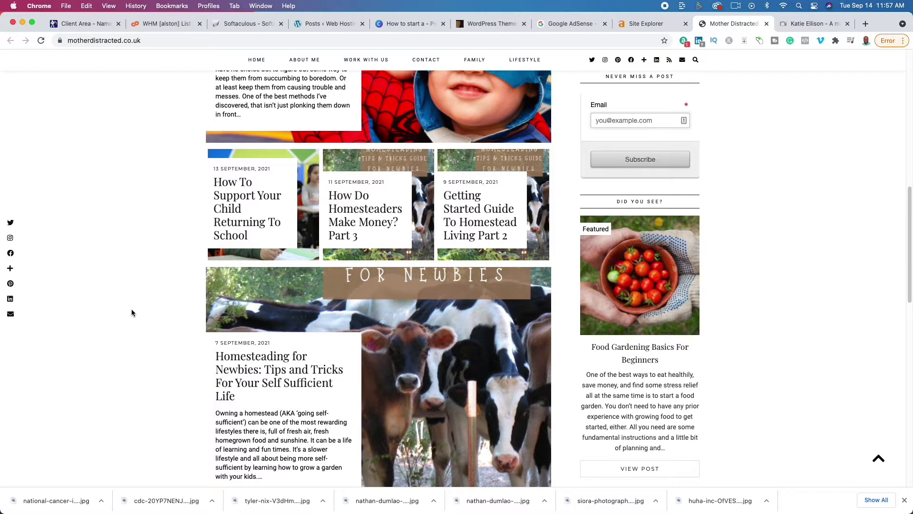
scroll(748, 205, "down", 10)
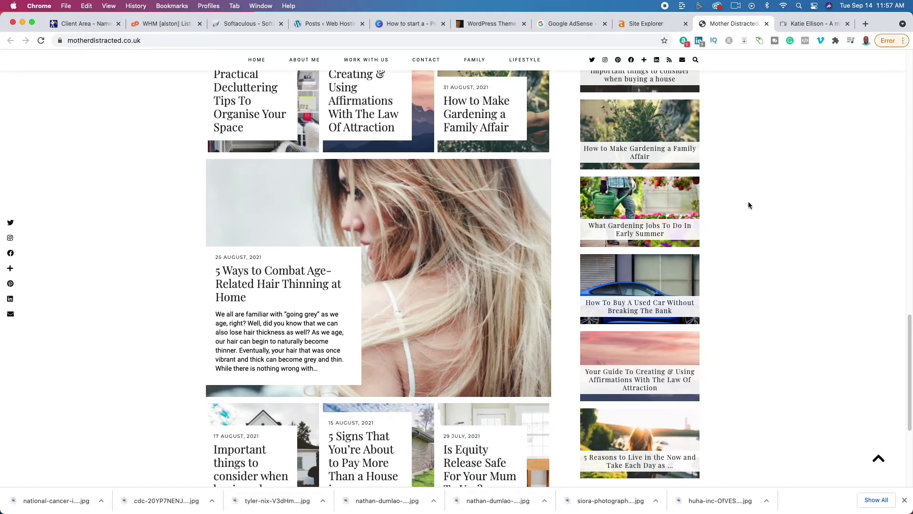
Copy the family travel blog's web address and look it up in Ahrefs Site Explorer.
left_click(808, 26)
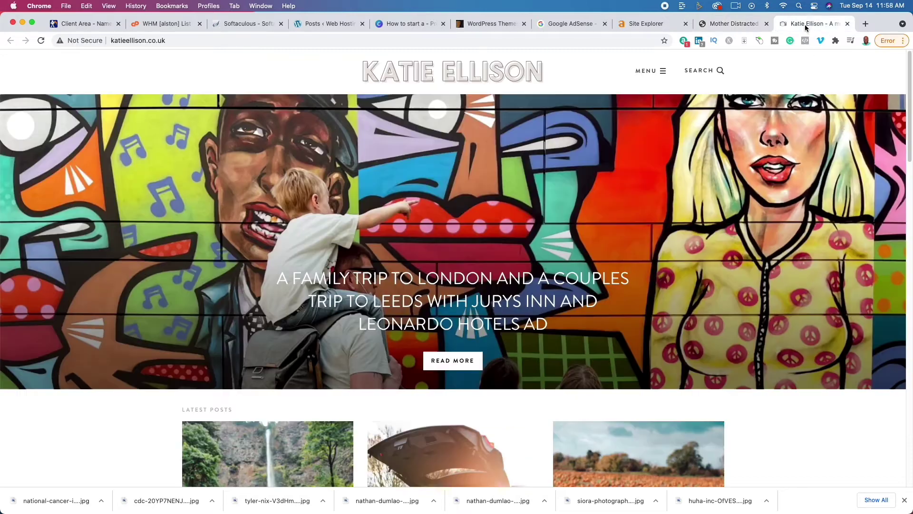
left_click(282, 40)
key("cmd+c")
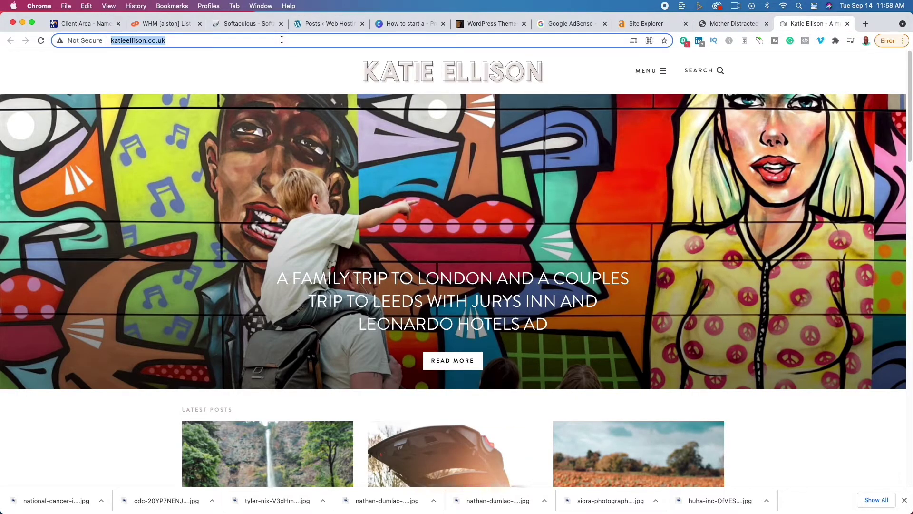
left_click(647, 24)
left_click(371, 193)
key("cmd+v")
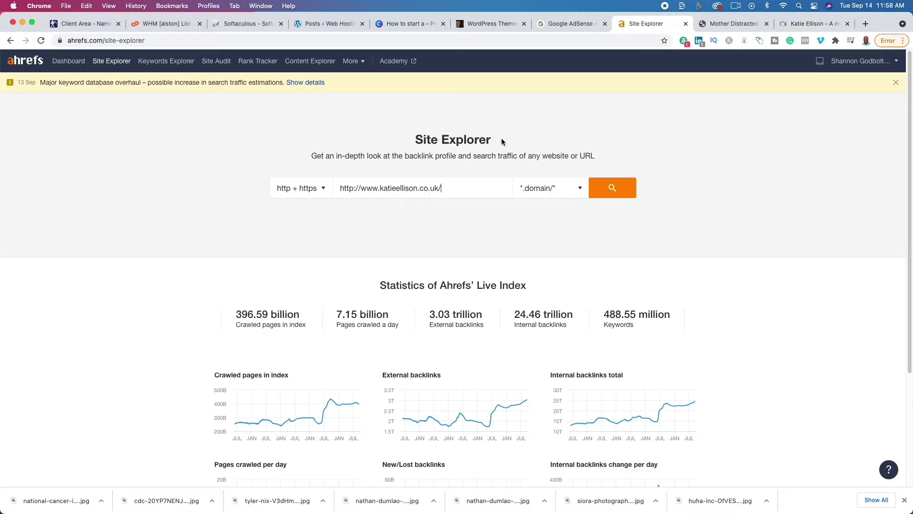
key("Return")
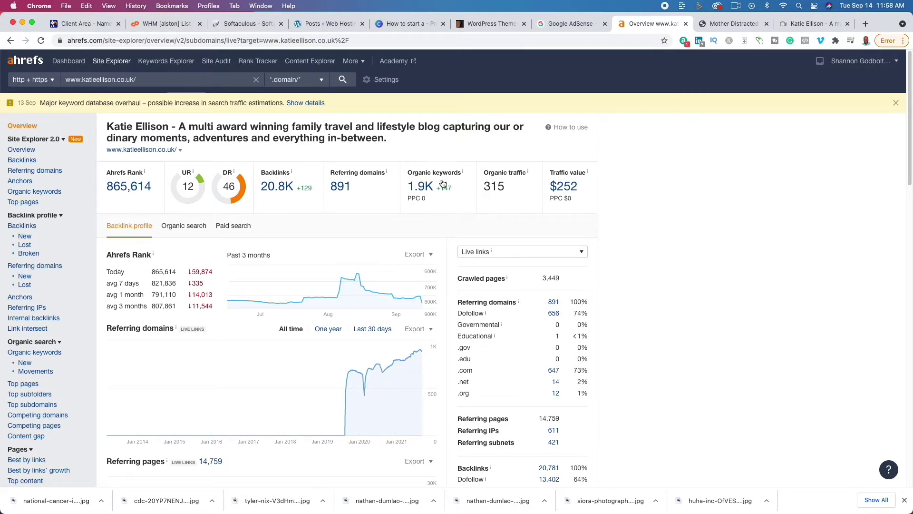
Open the blog's organic keywords report and review the keywords, their volumes and difficulty scores.
left_click(419, 192)
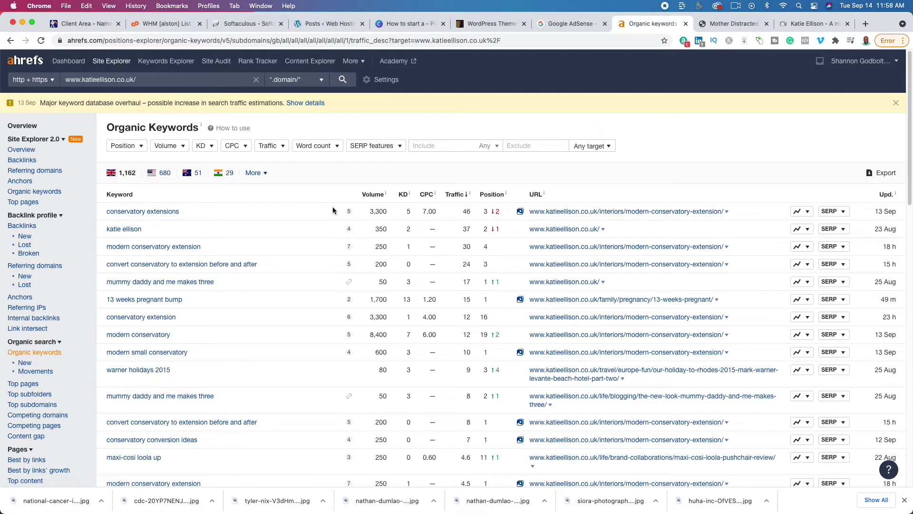
scroll(267, 255, "down", 2)
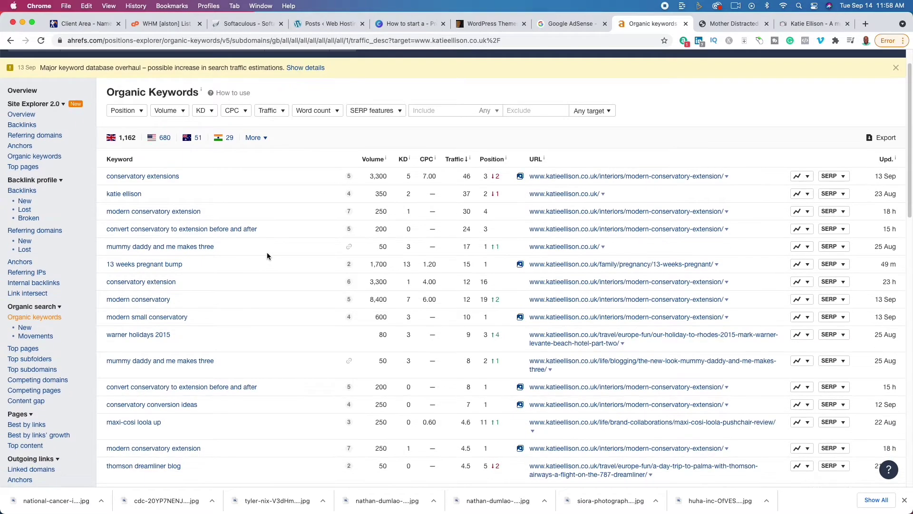
scroll(267, 255, "down", 1)
scroll(266, 255, "down", 4)
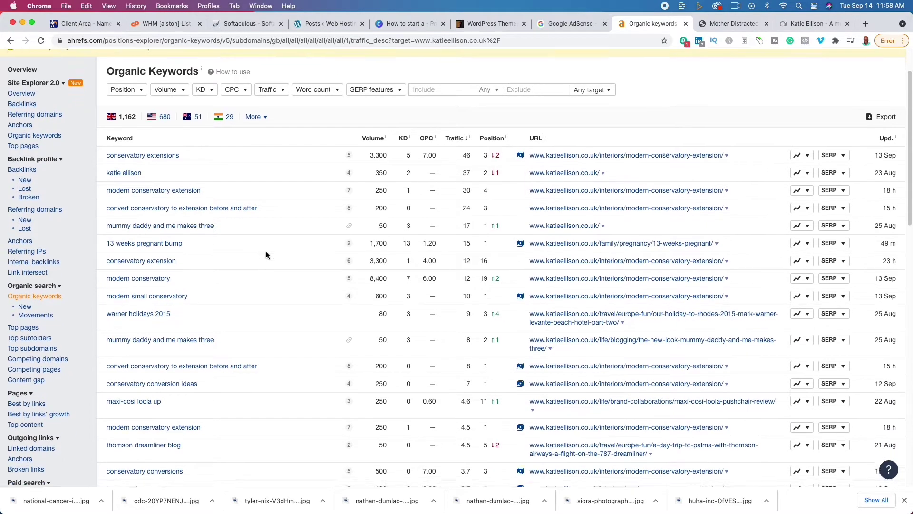
scroll(266, 253, "down", 5)
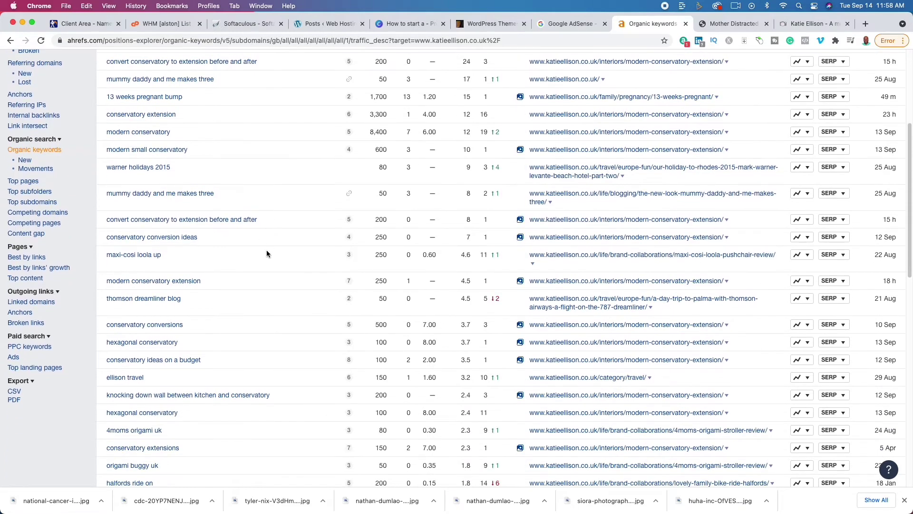
scroll(266, 253, "down", 7)
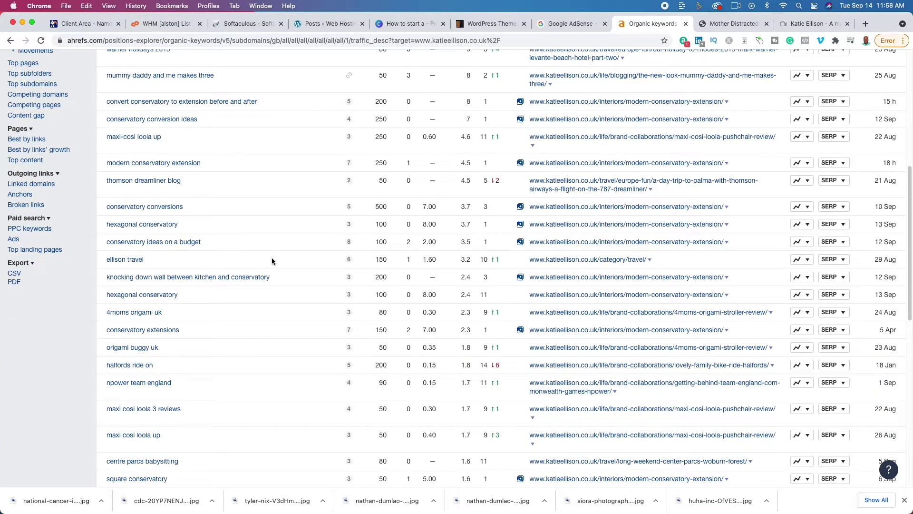
scroll(272, 258, "up", 19)
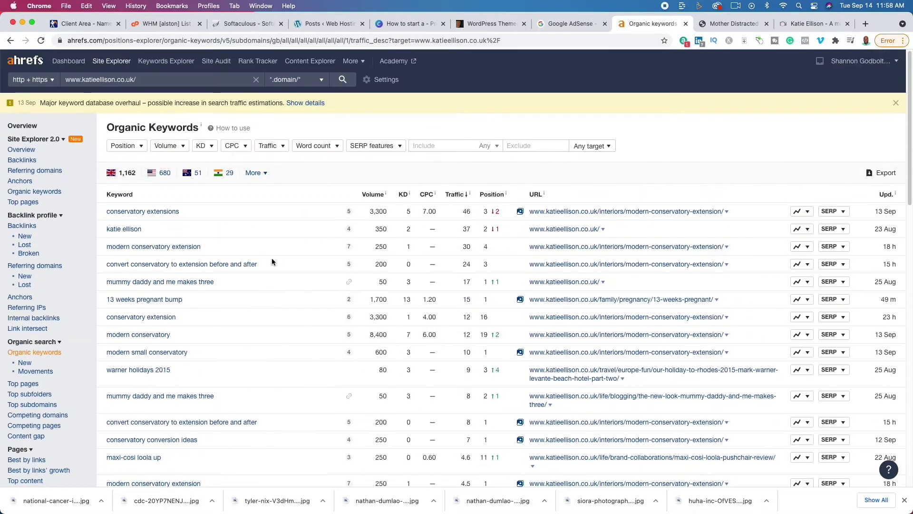
Filter the organic keywords to a maximum keyword difficulty of 5 and review the filtered list.
left_click(204, 146)
left_click(248, 179)
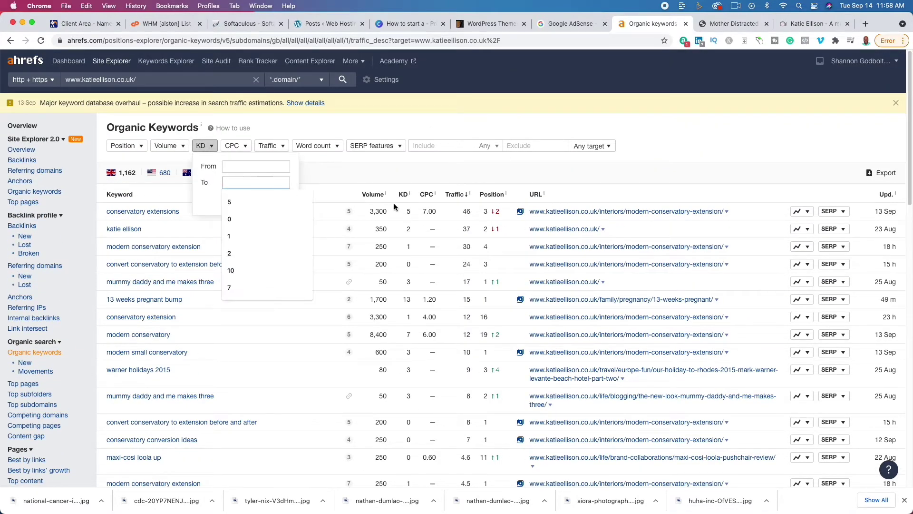
type("5")
key("Return")
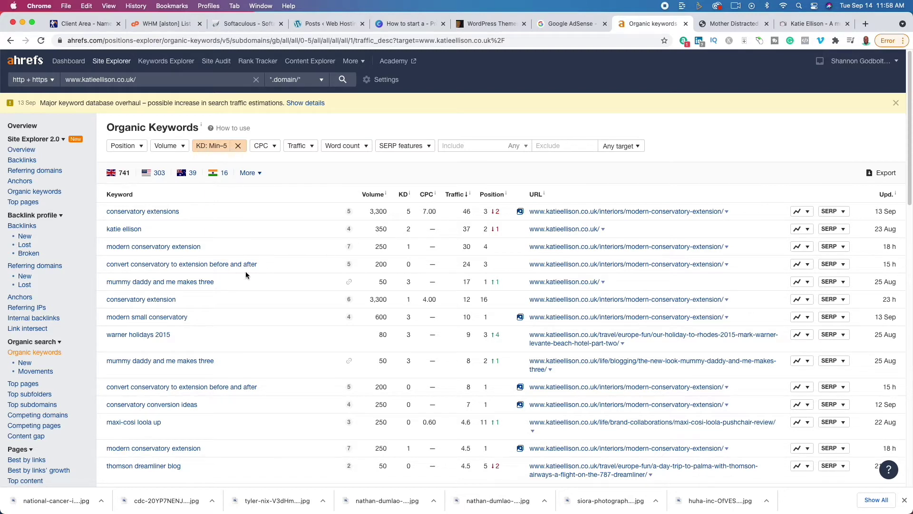
scroll(271, 315, "down", 1)
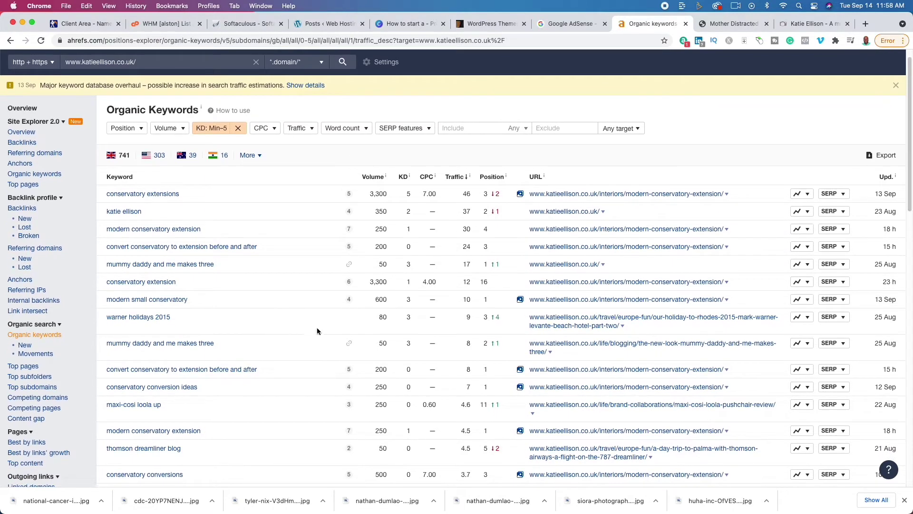
scroll(289, 304, "down", 5)
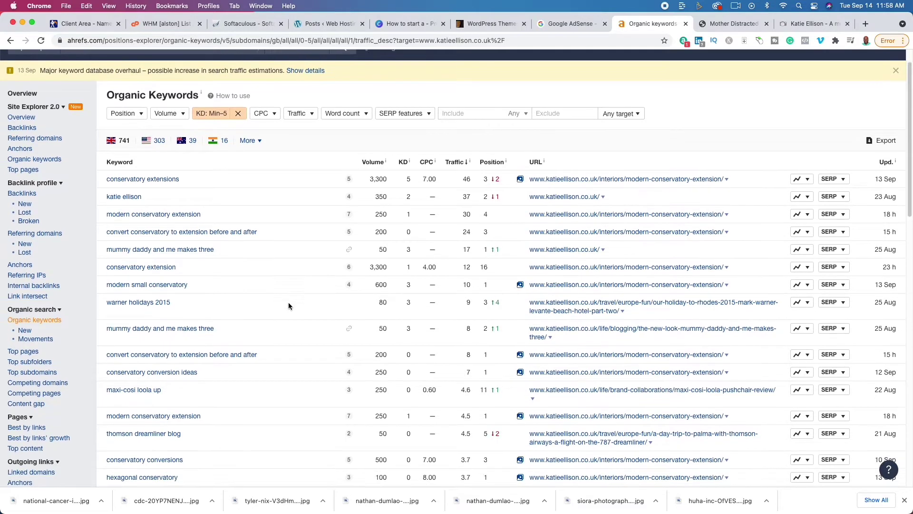
scroll(289, 307, "down", 9)
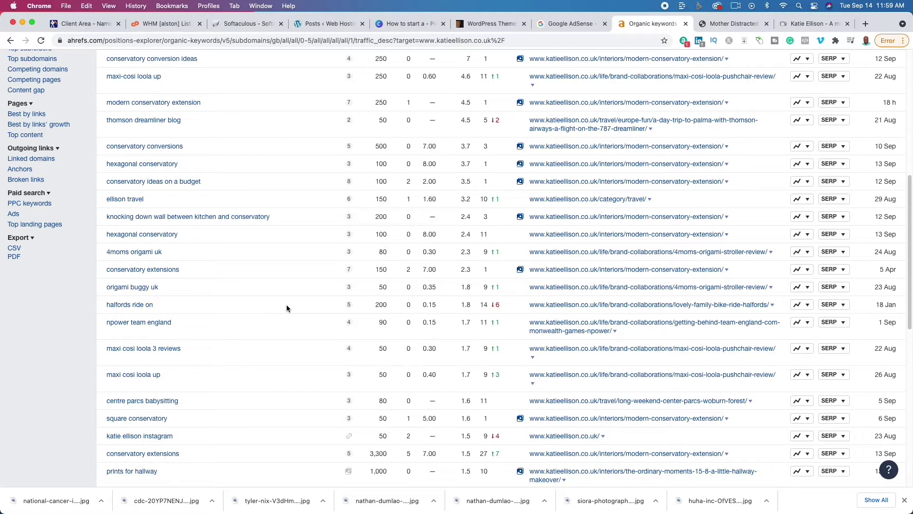
Switch to the Canva presentation's Steps slide, briefly revisit the family travel blog, and return to the presentation.
left_click(408, 23)
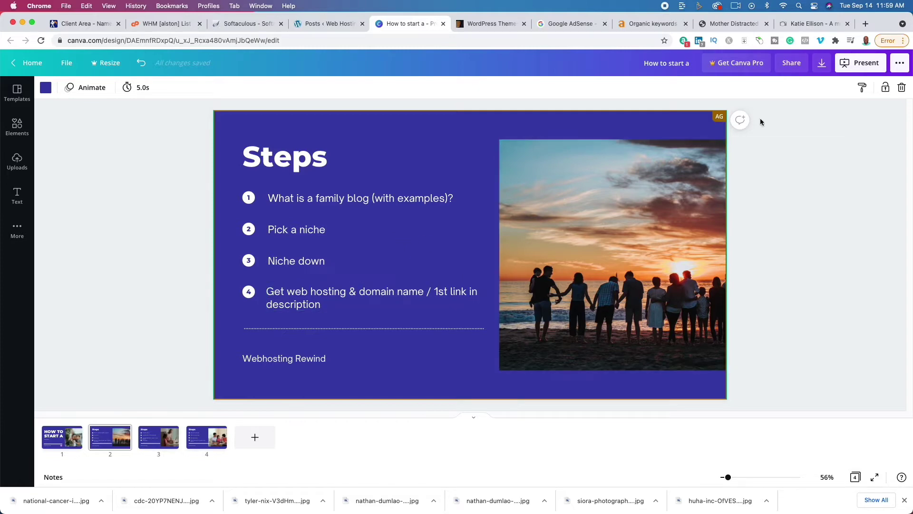
key("super+9")
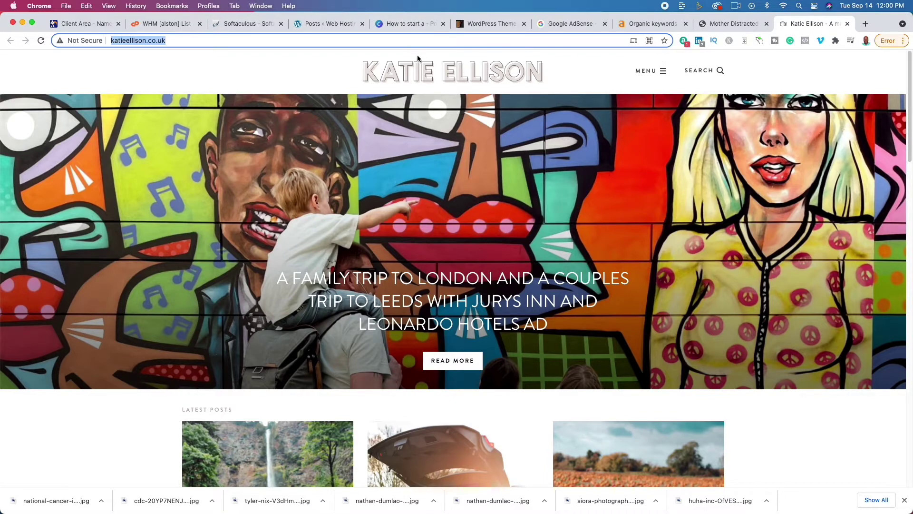
left_click(409, 23)
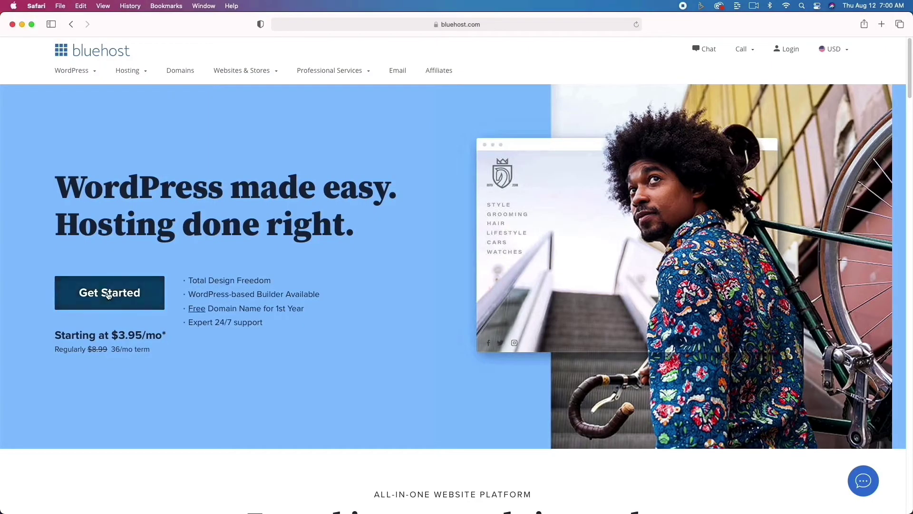
Start the Bluehost signup, compare the features of the shared hosting plans and select the Basic plan.
left_click(107, 291)
scroll(107, 295, "down", 2)
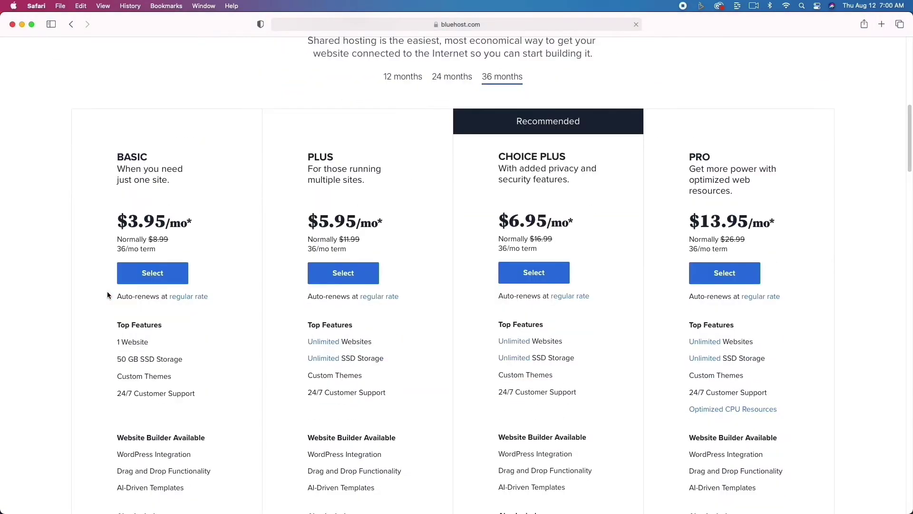
scroll(108, 295, "down", 5)
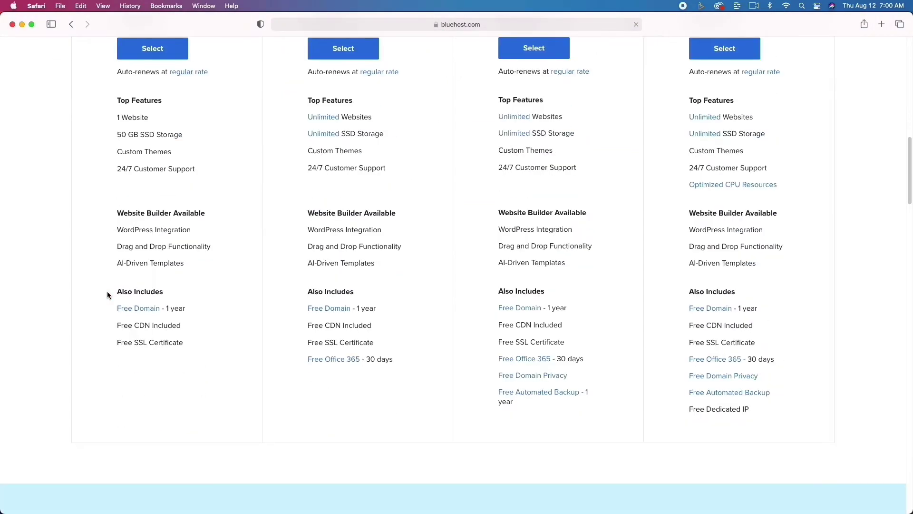
scroll(108, 295, "up", 4)
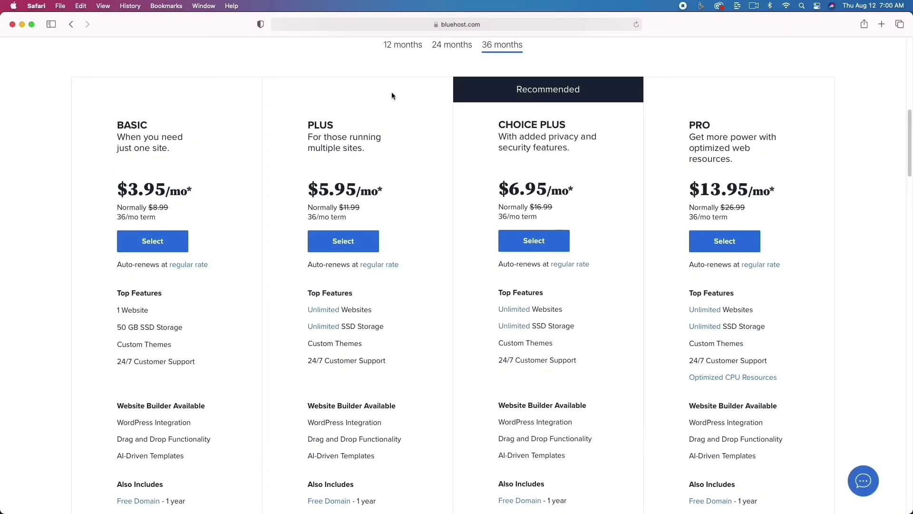
left_click(170, 237)
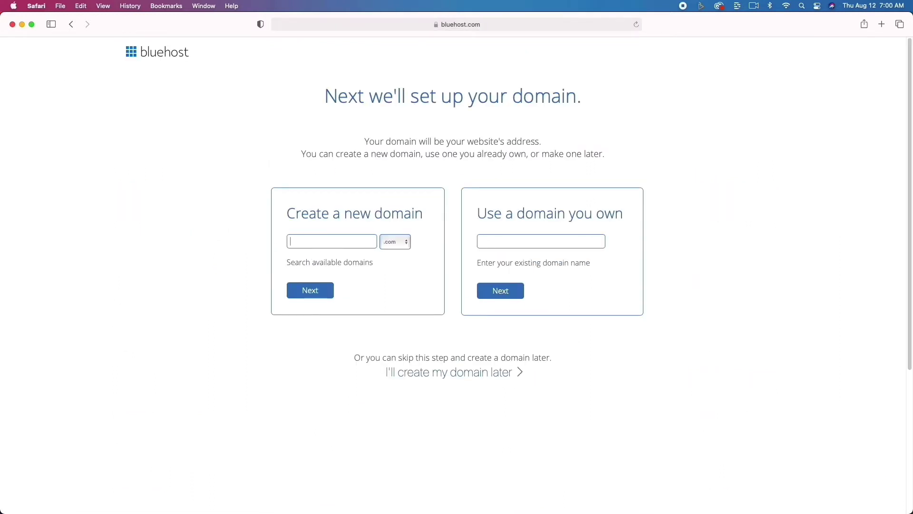
Try to create webhostingreview.com as the new domain.
type("webhostingreview")
left_click(328, 290)
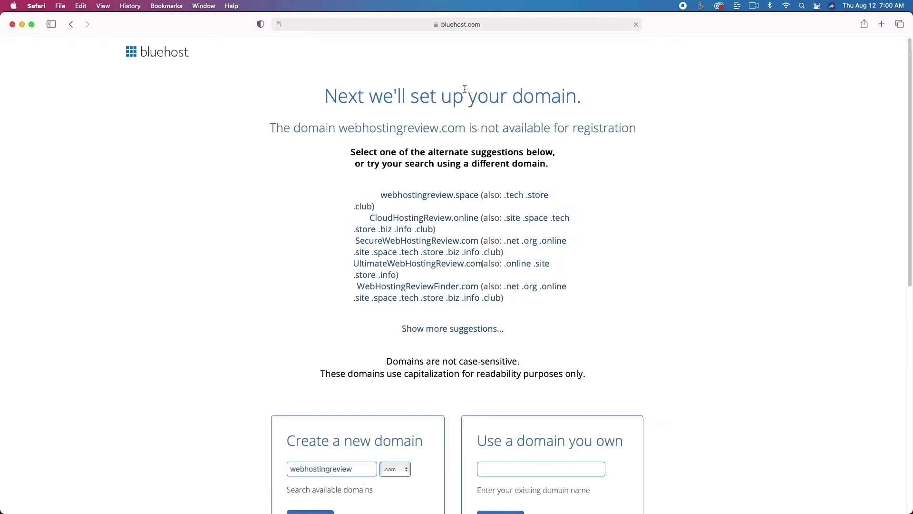
Change the new domain name to webhostingrewinds with the .com extension and continue to the account creation form.
scroll(455, 261, "down", 3)
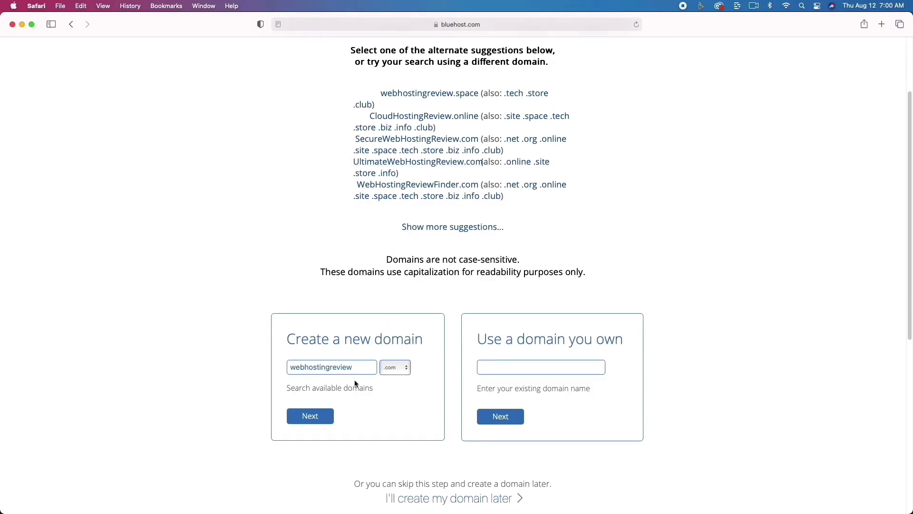
left_click_drag(338, 368, 367, 370)
type("winds")
key("Return")
scroll(209, 270, "down", 2)
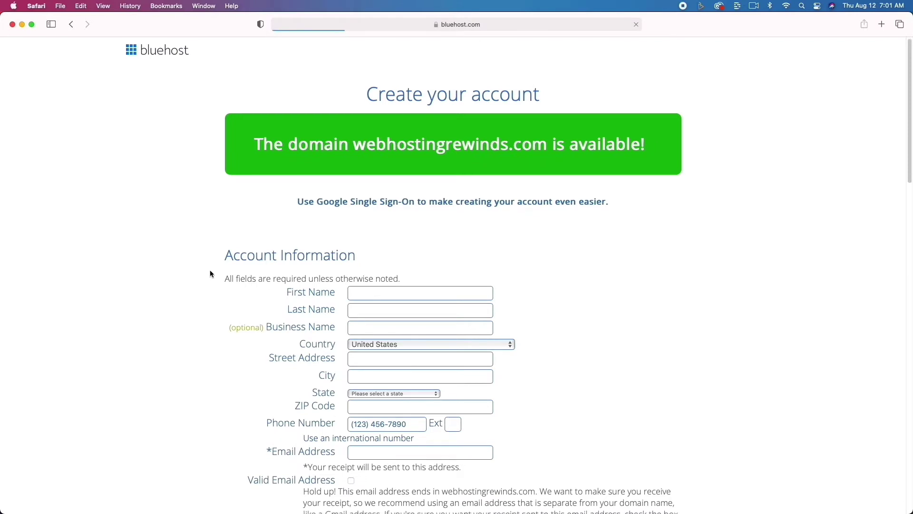
Review the signup form's account fields, package information, package extras, payment details and renewal terms.
scroll(211, 273, "down", 5)
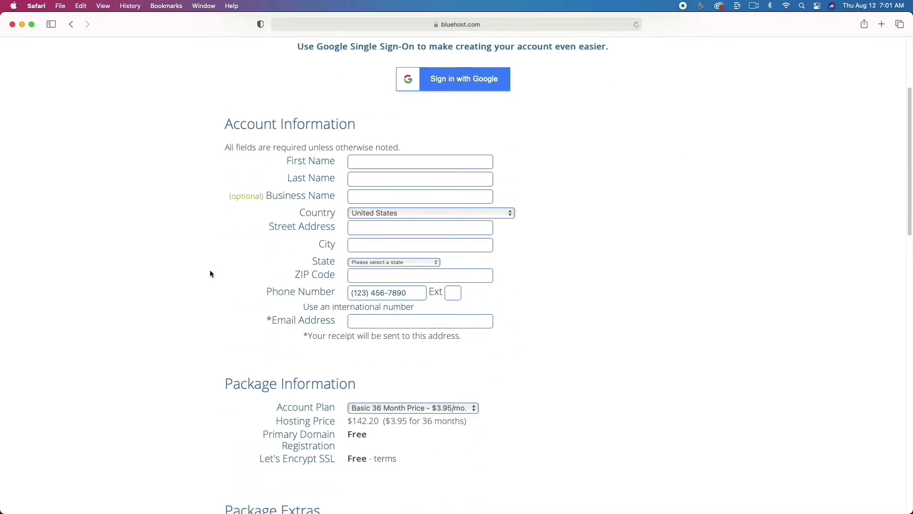
scroll(211, 273, "down", 6)
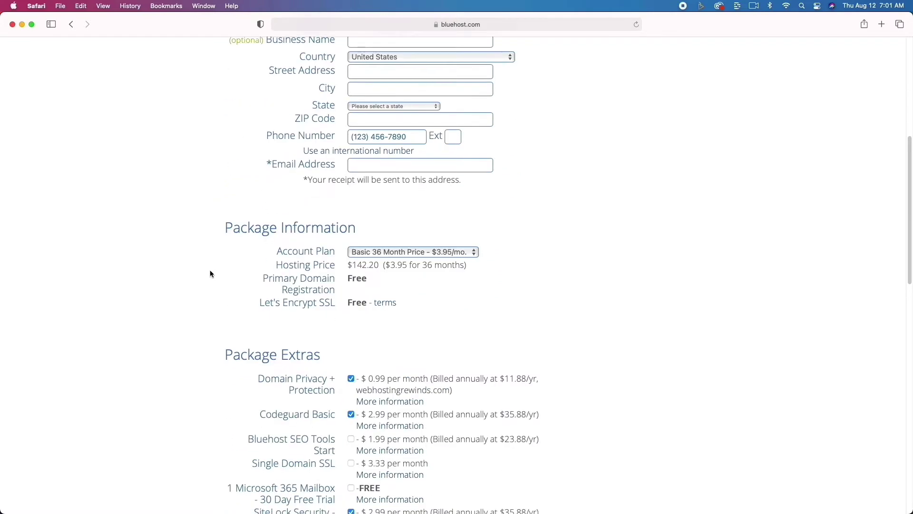
scroll(210, 273, "down", 3)
scroll(211, 273, "up", 10)
scroll(211, 273, "down", 5)
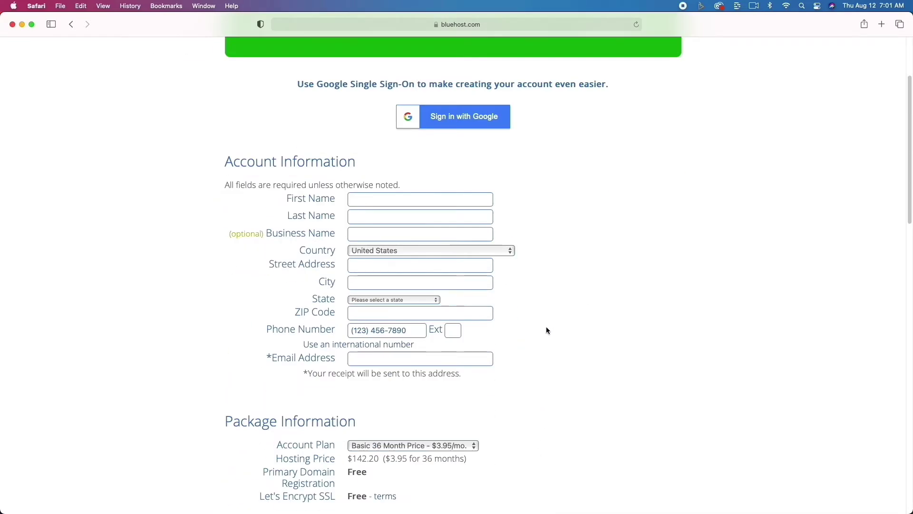
scroll(546, 328, "down", 12)
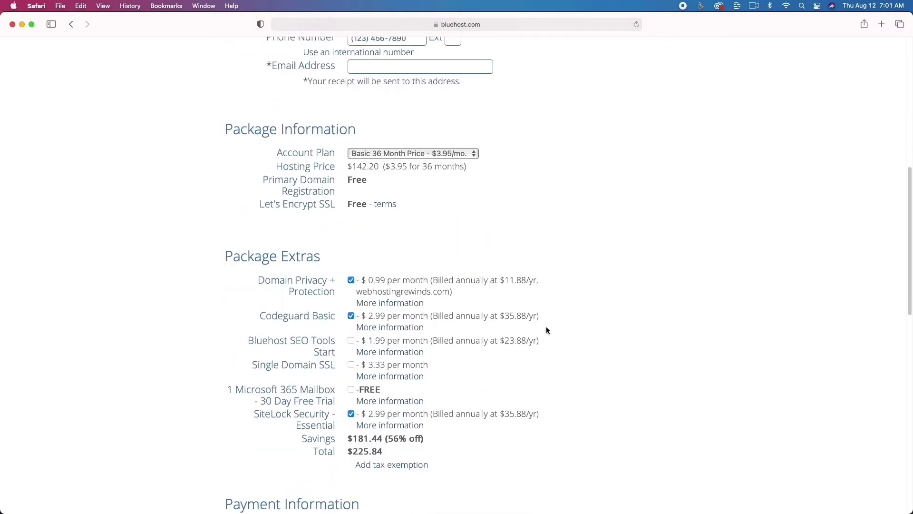
scroll(546, 328, "down", 3)
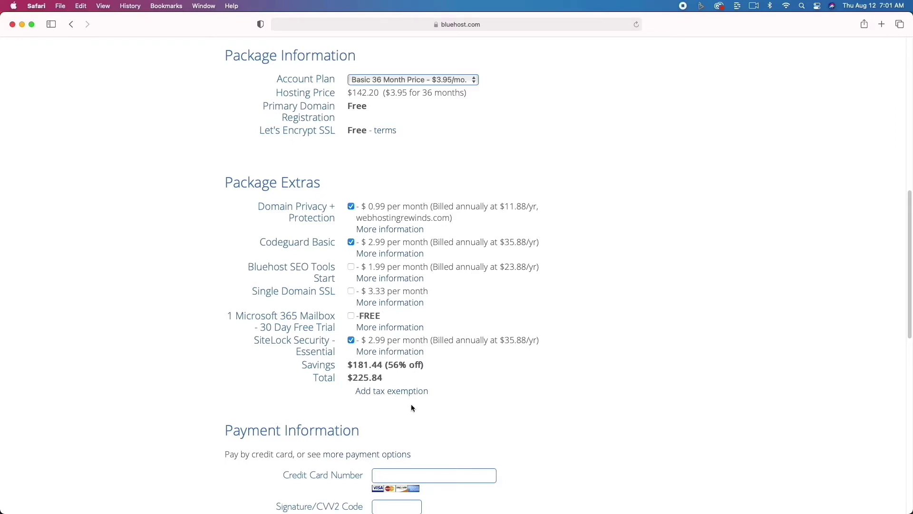
scroll(407, 418, "down", 3)
scroll(407, 418, "down", 5)
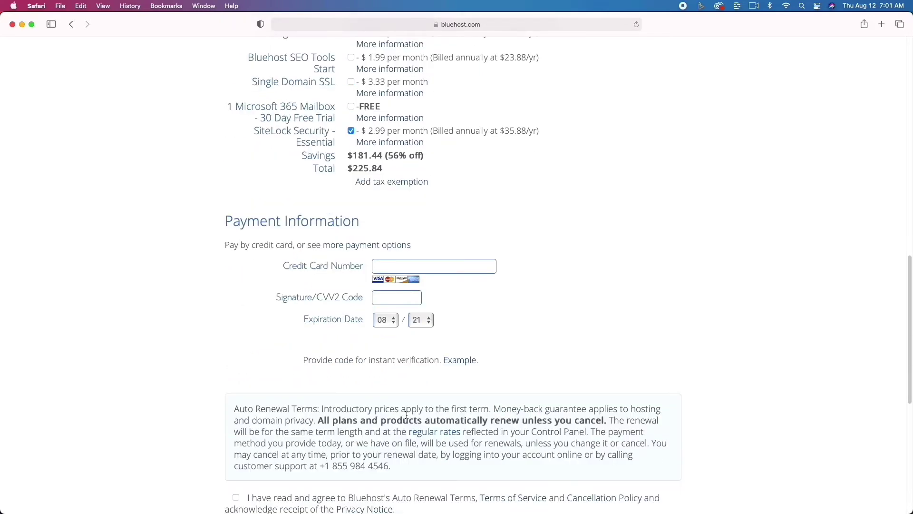
scroll(407, 415, "down", 4)
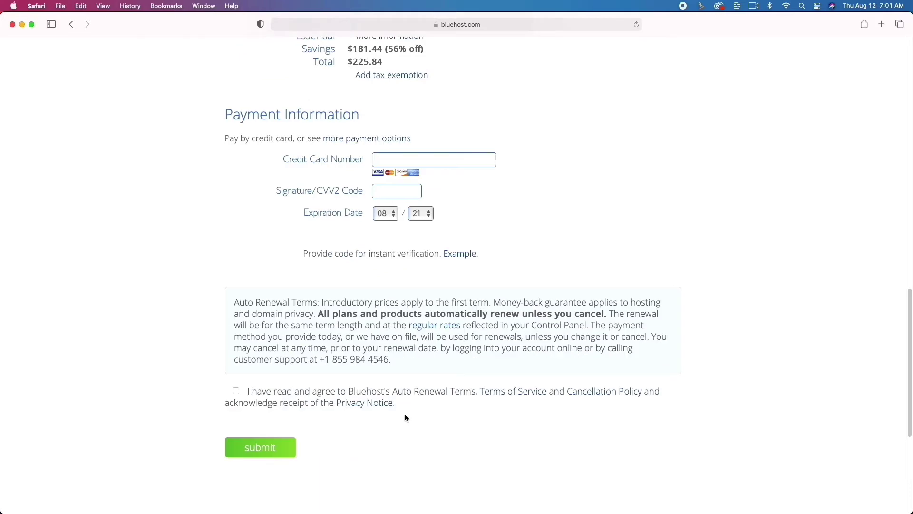
scroll(404, 413, "up", 20)
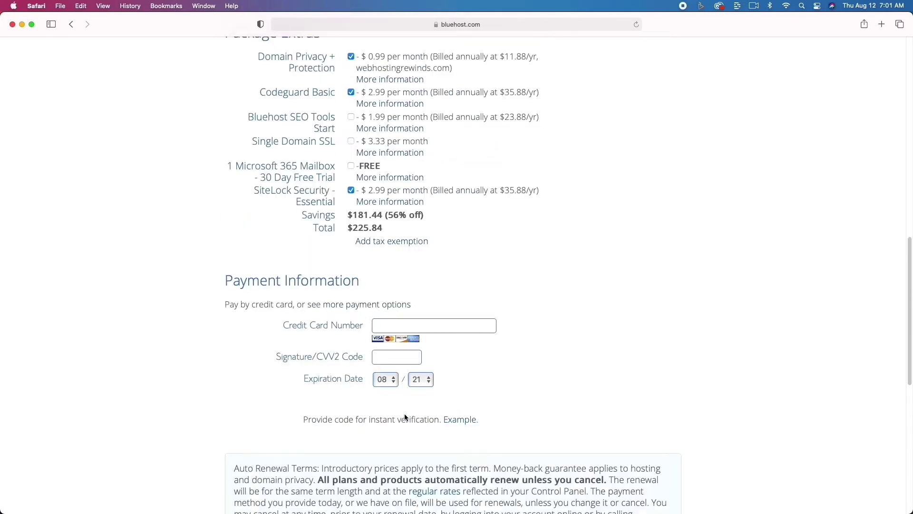
scroll(404, 413, "up", 10)
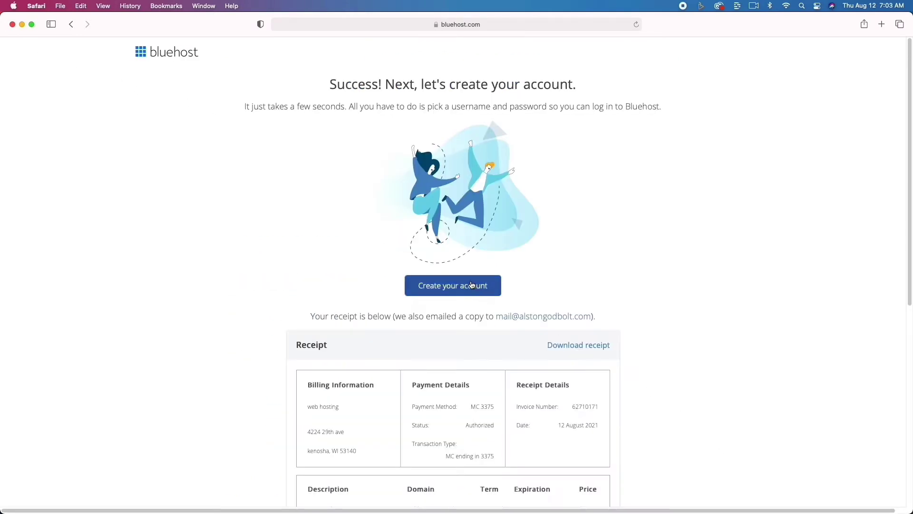
Create the Bluehost account for webhostingrewinds.com by entering and retyping the new account password and accepting the privacy policy and terms of service.
left_click(469, 283)
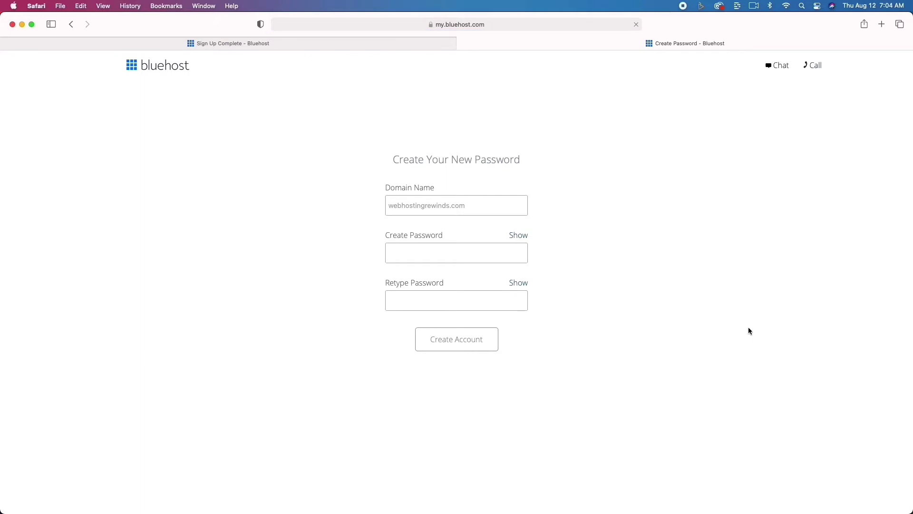
left_click(456, 253)
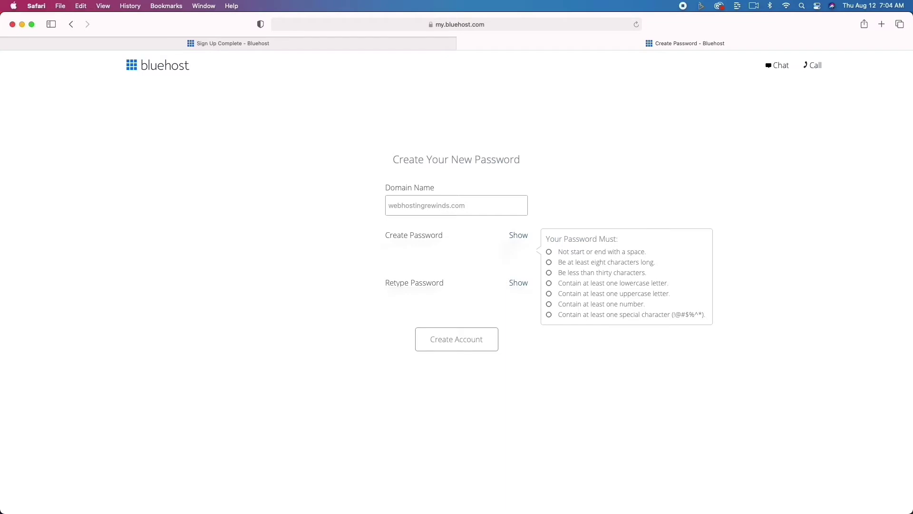
type("••")
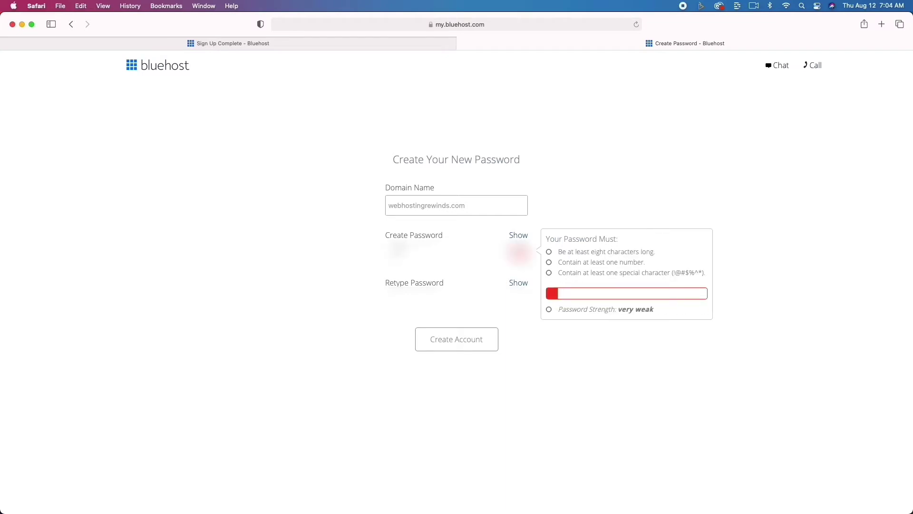
type("••••••")
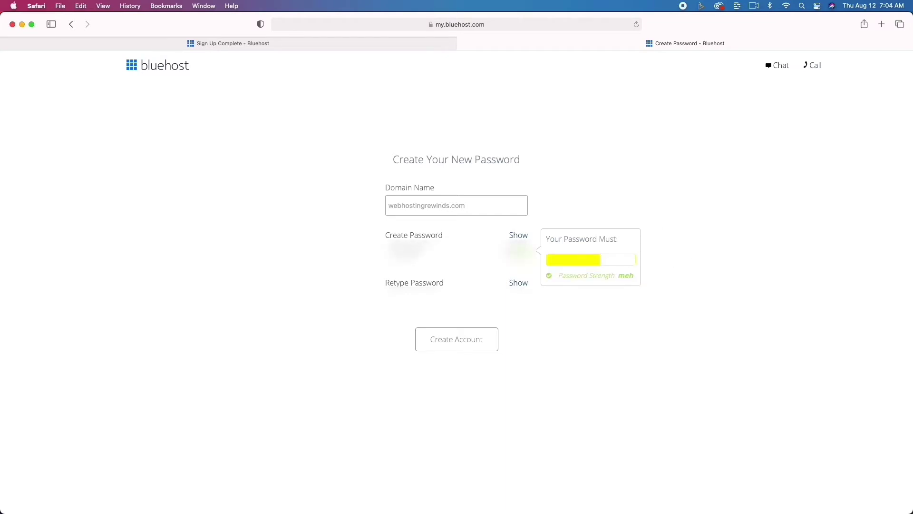
key("Tab")
type("••")
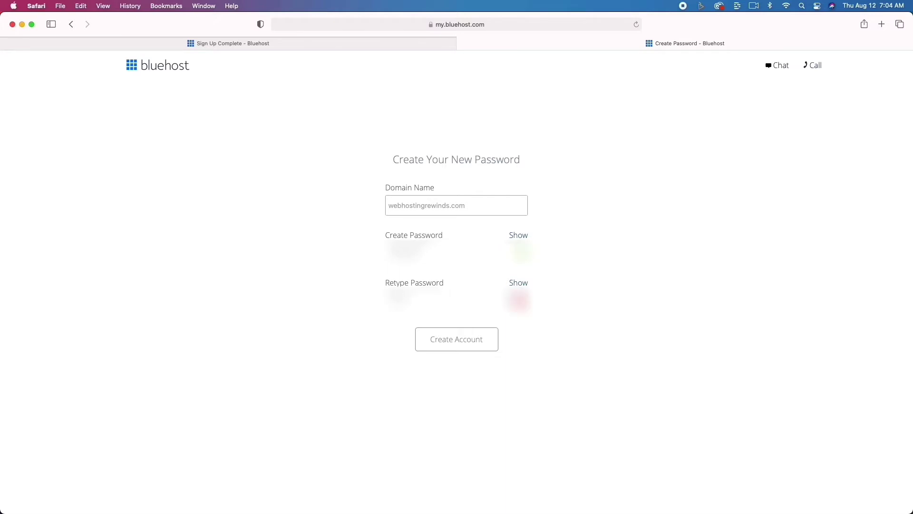
type("••")
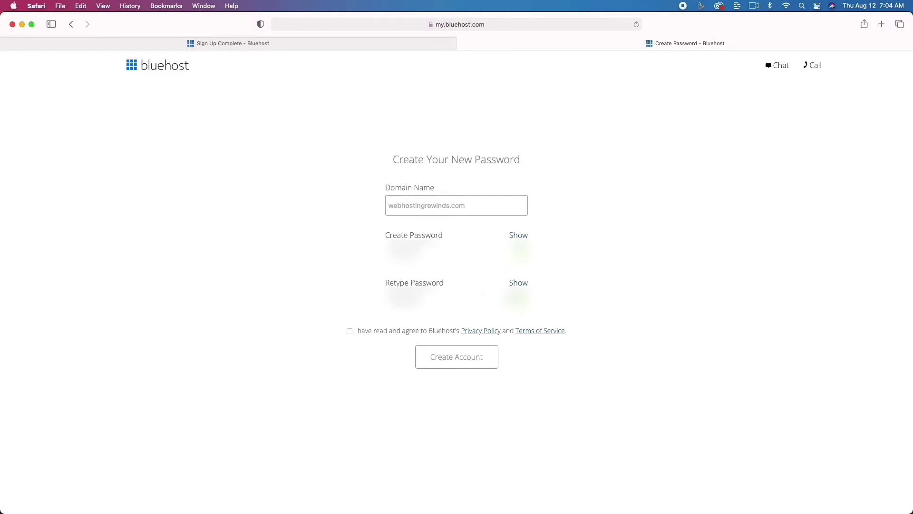
left_click(350, 331)
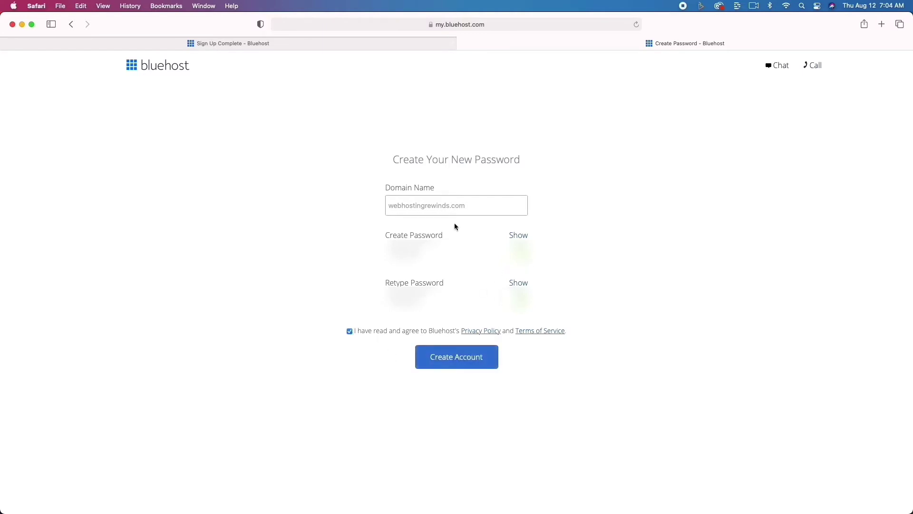
left_click(457, 364)
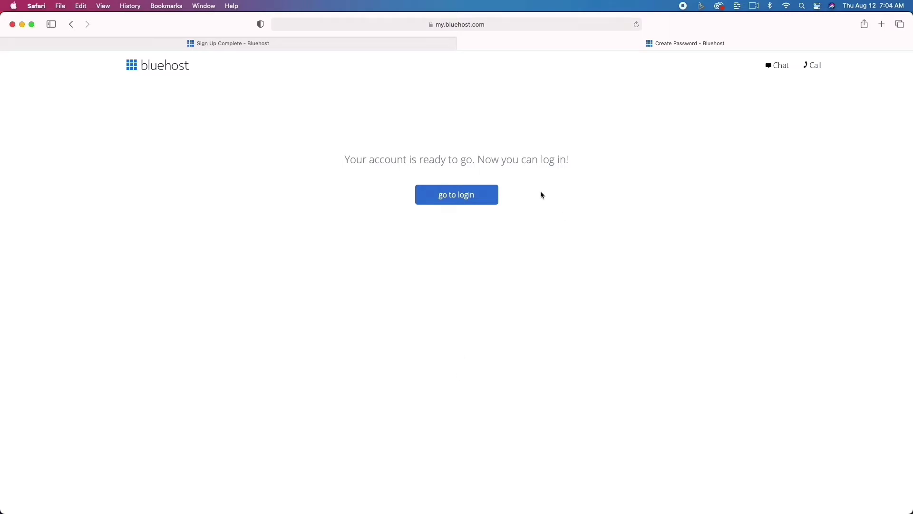
Log in to the hosting account with the account password, declining to save the password in the browser.
left_click(458, 195)
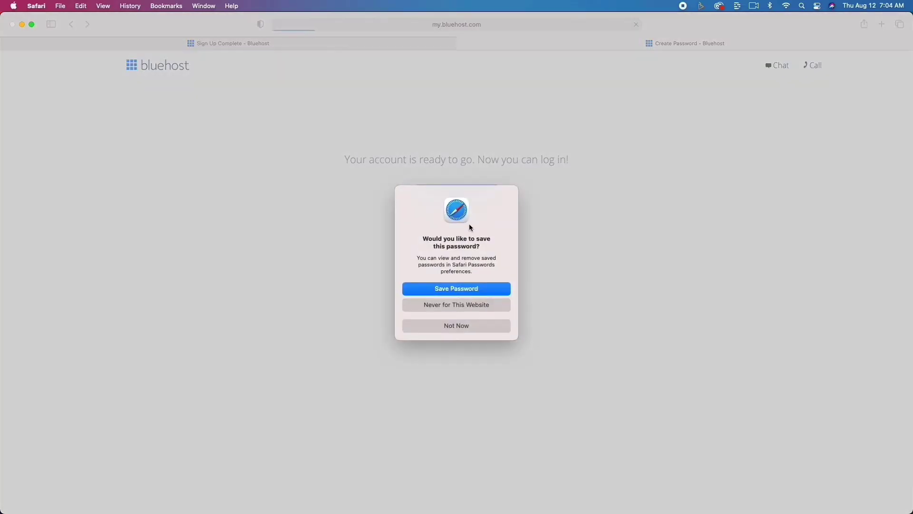
left_click(456, 325)
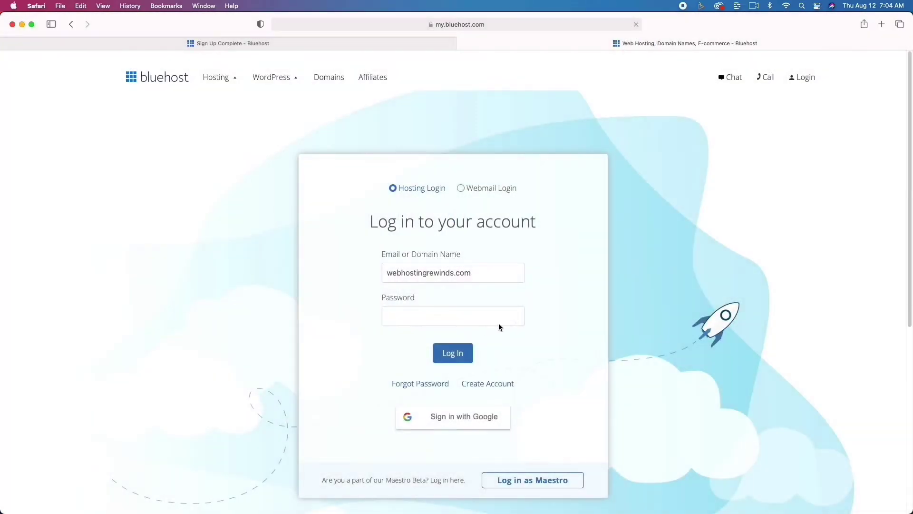
left_click(466, 314)
type("********")
left_click(460, 356)
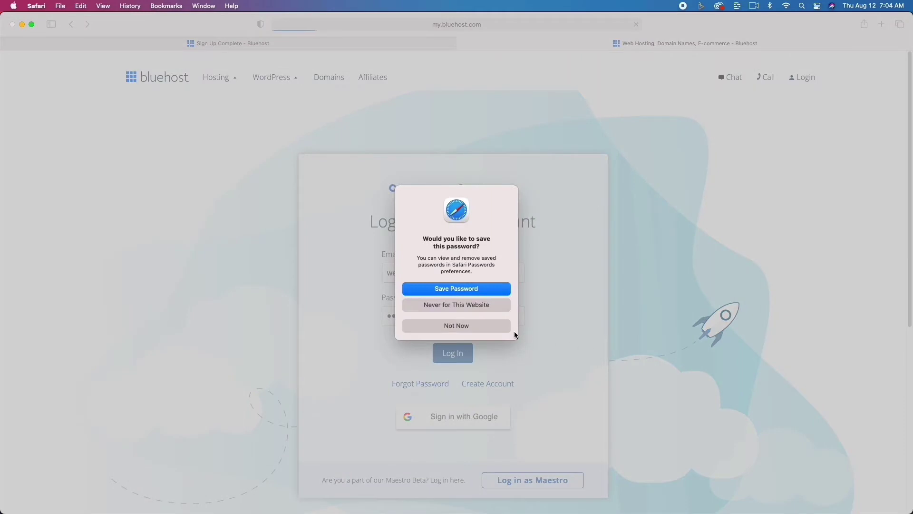
left_click(478, 325)
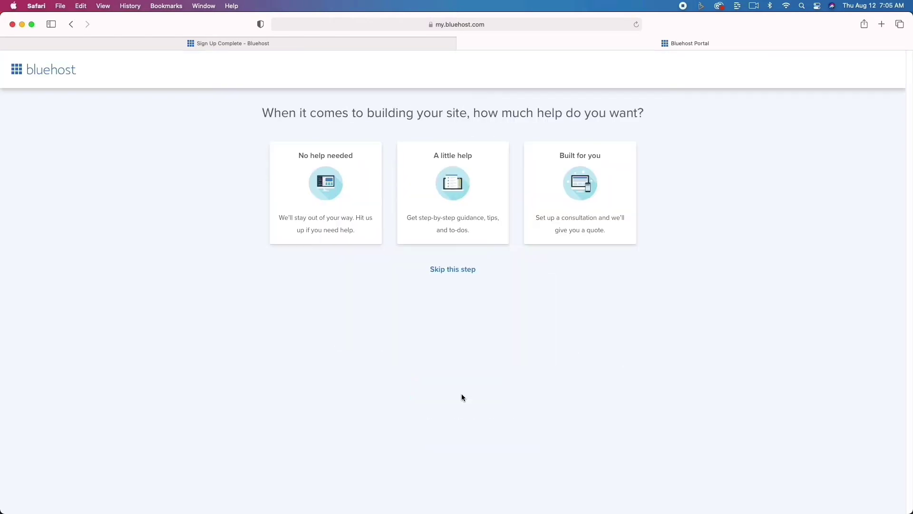
Choose "No help needed" for building the site and skip the site kind and website-creation comfort questions.
left_click(324, 190)
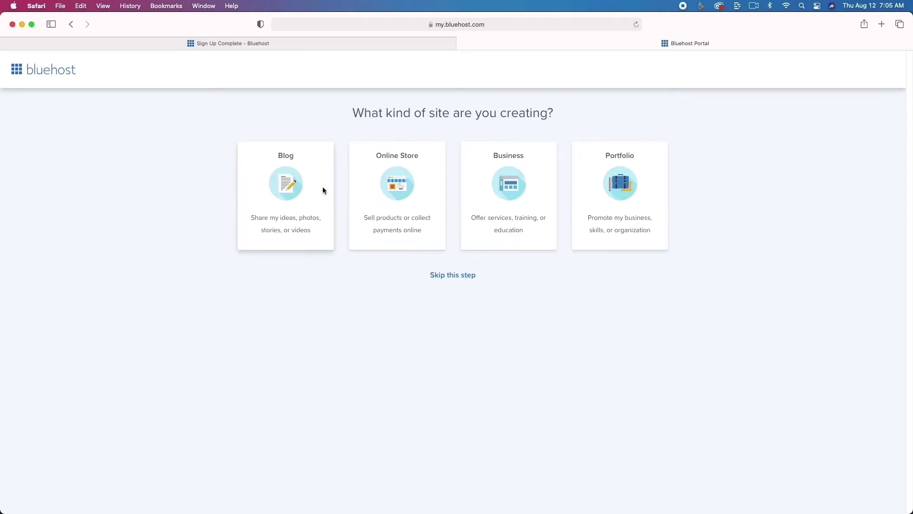
left_click(449, 276)
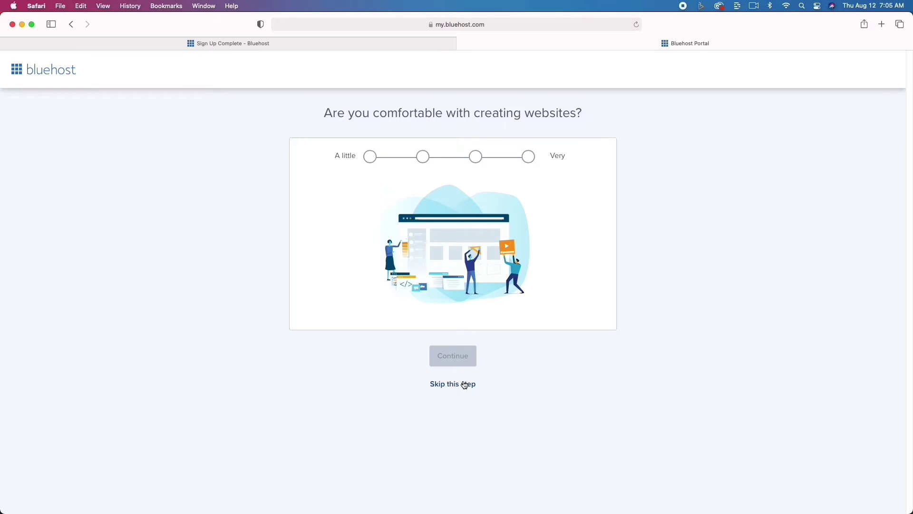
left_click(464, 384)
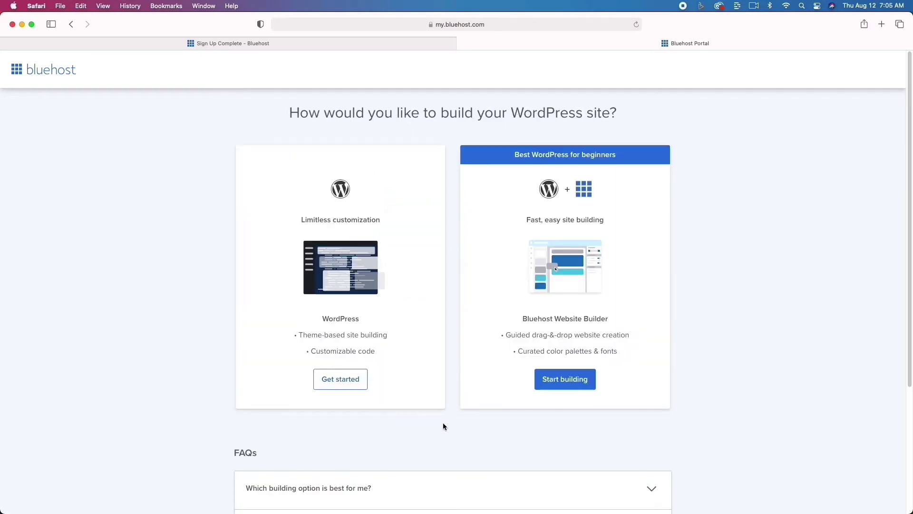
Choose the theme-based WordPress option for building the site and skip the questions about goals, site name and tagline.
scroll(443, 424, "down", 1)
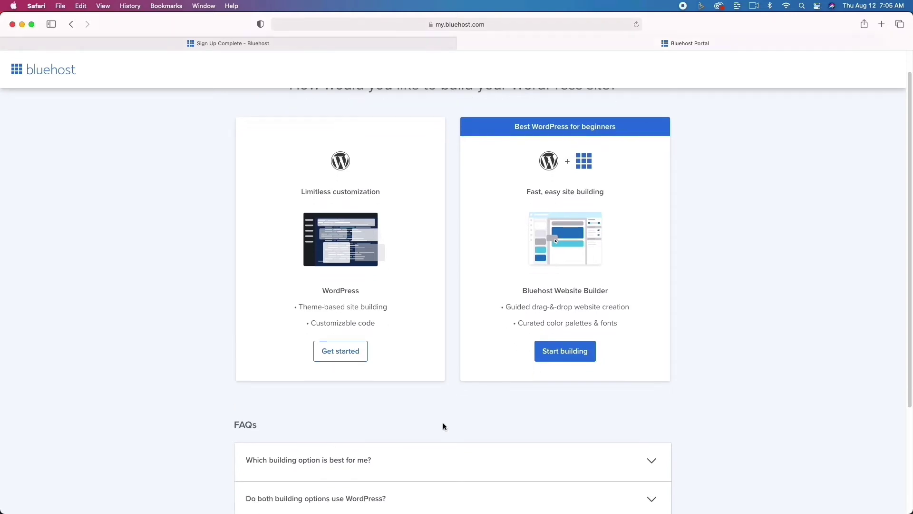
left_click(344, 351)
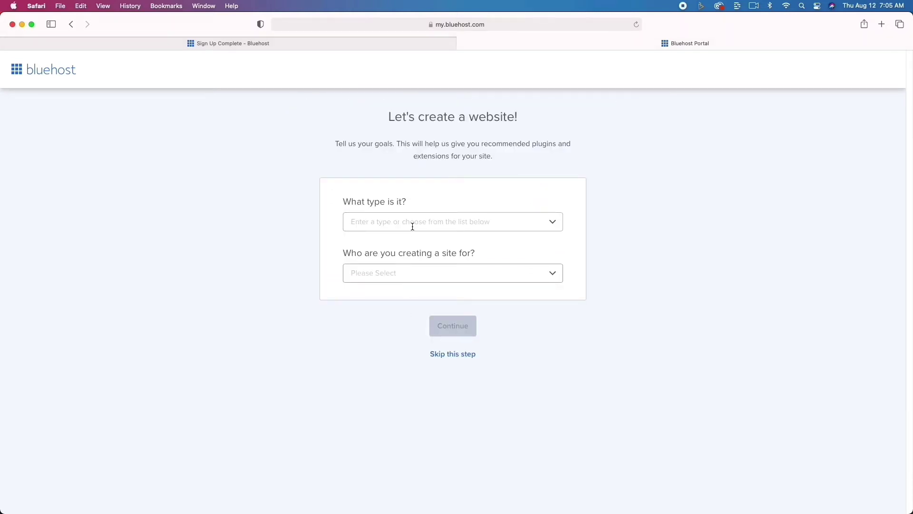
left_click(466, 356)
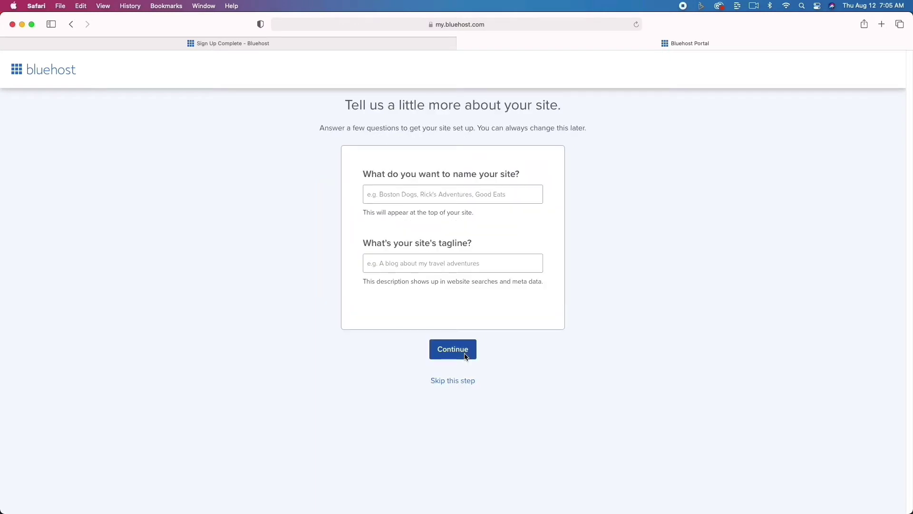
left_click(458, 380)
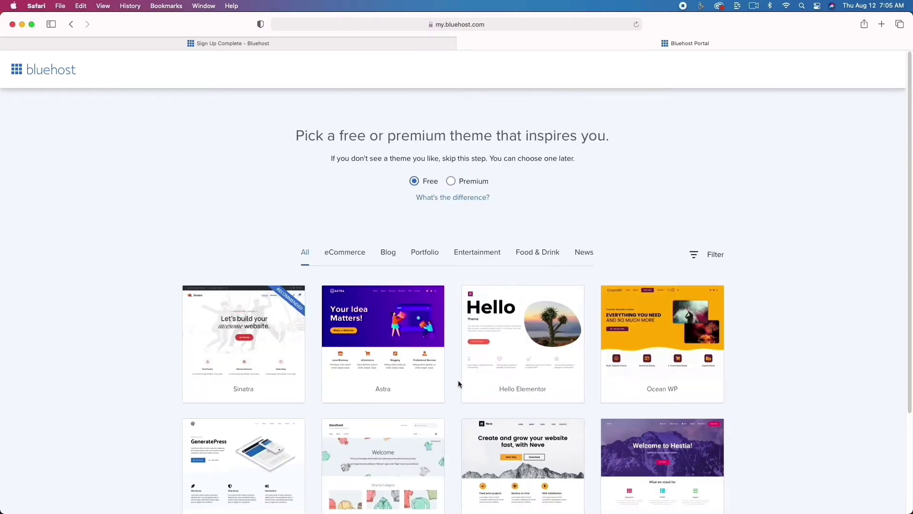
Pick the free Sinatra theme for the new site.
scroll(406, 387, "down", 3)
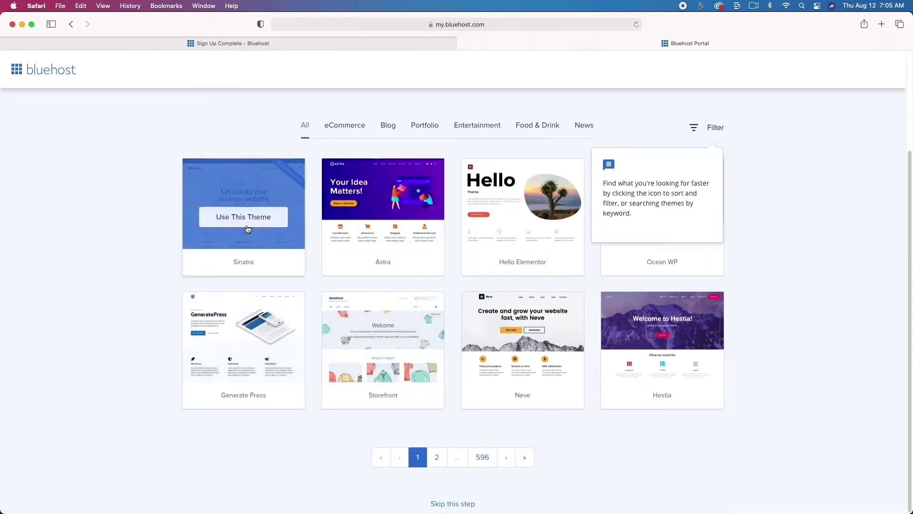
left_click(247, 228)
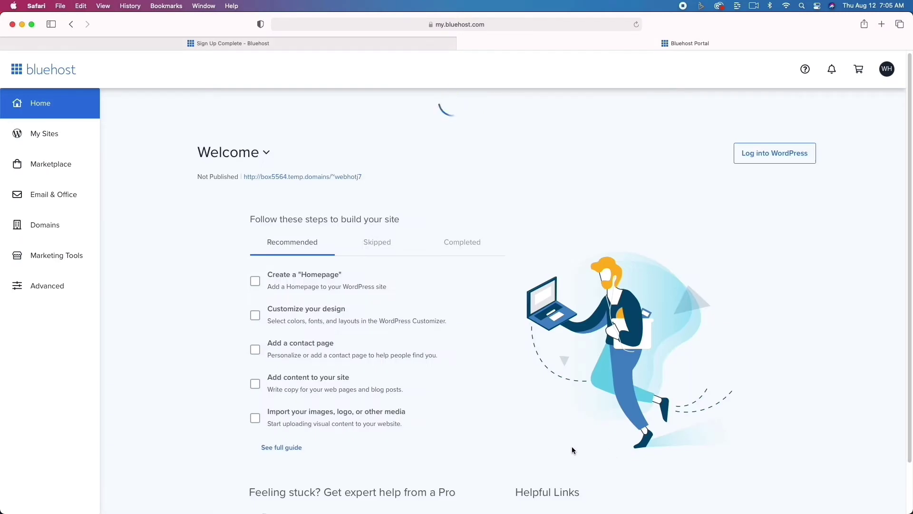
Log into WordPress from the hosting home page, view the new site's front page and return to the WordPress admin area.
scroll(571, 446, "down", 2)
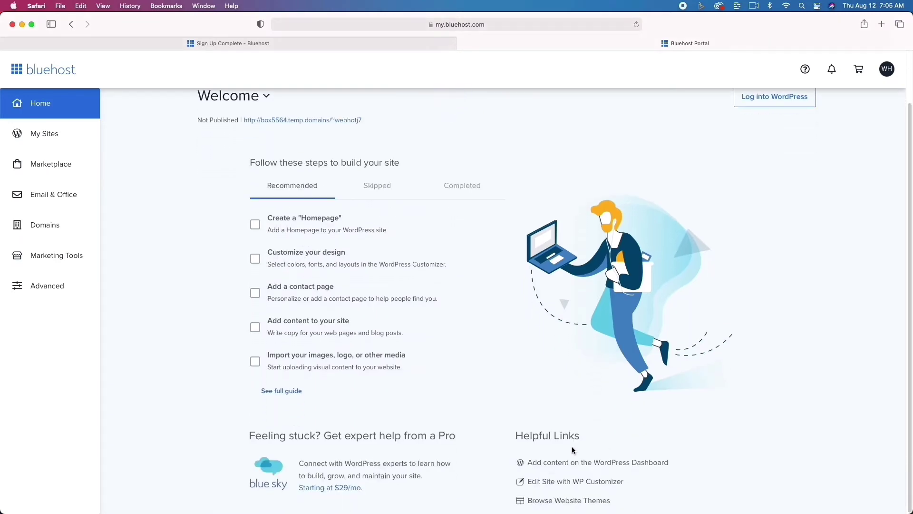
scroll(572, 446, "up", 2)
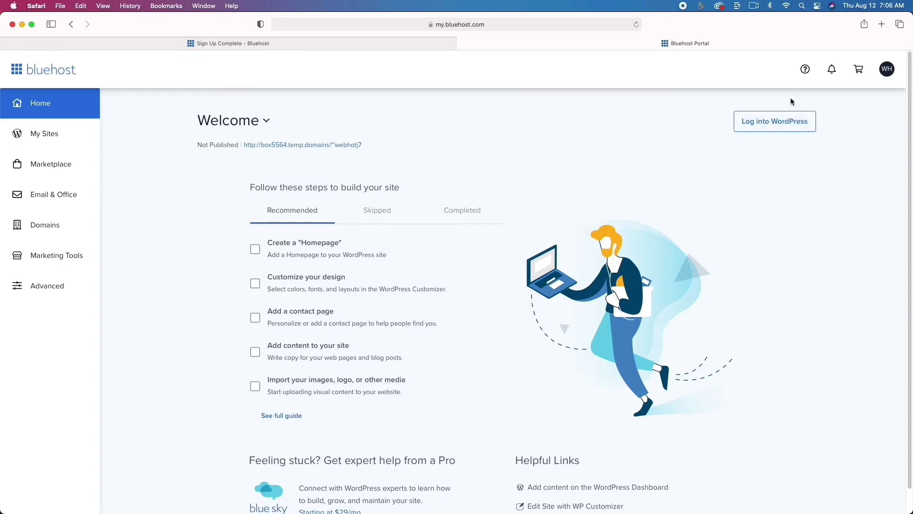
left_click(787, 120)
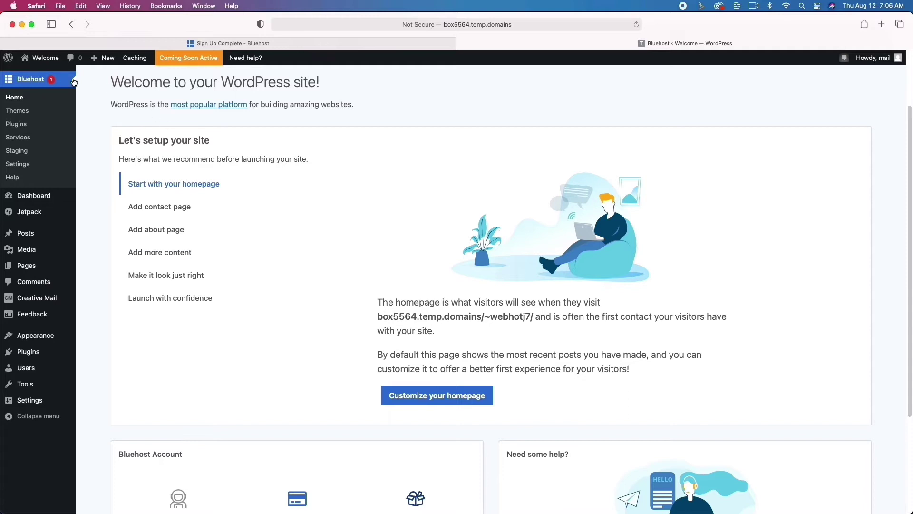
left_click(41, 59)
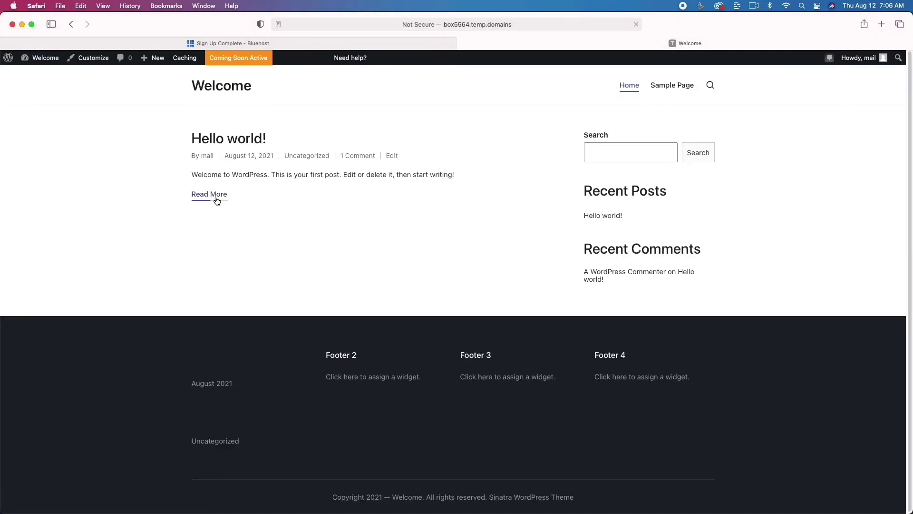
left_click(71, 25)
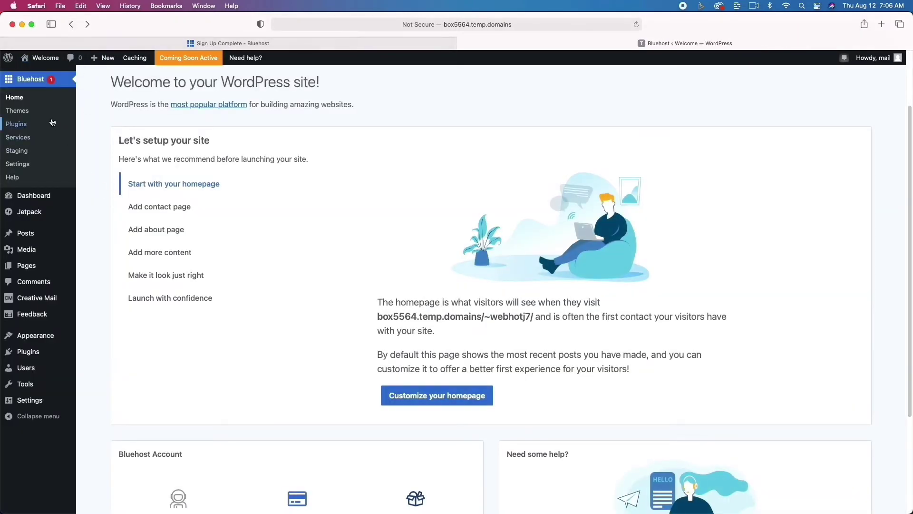
Deactivate the Bluehost and Creative Mail by Constant Contact plugins together with a bulk action.
left_click(22, 152)
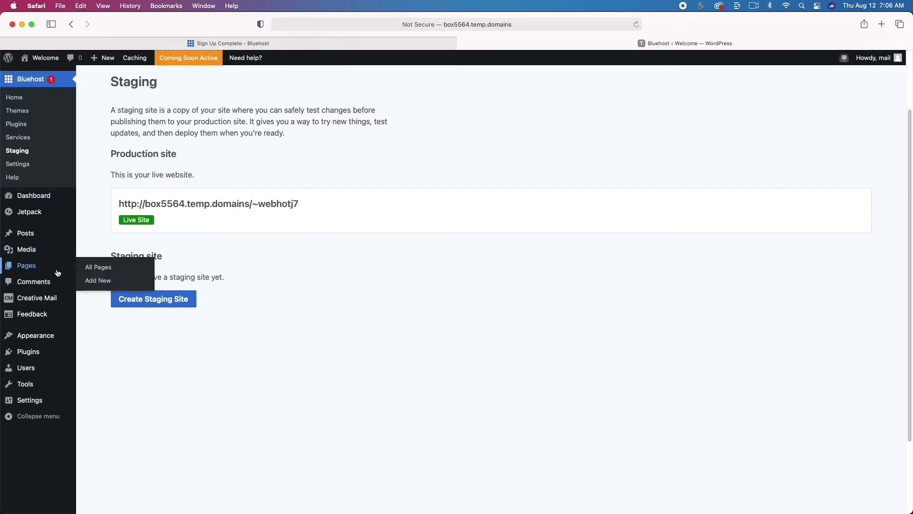
left_click(21, 352)
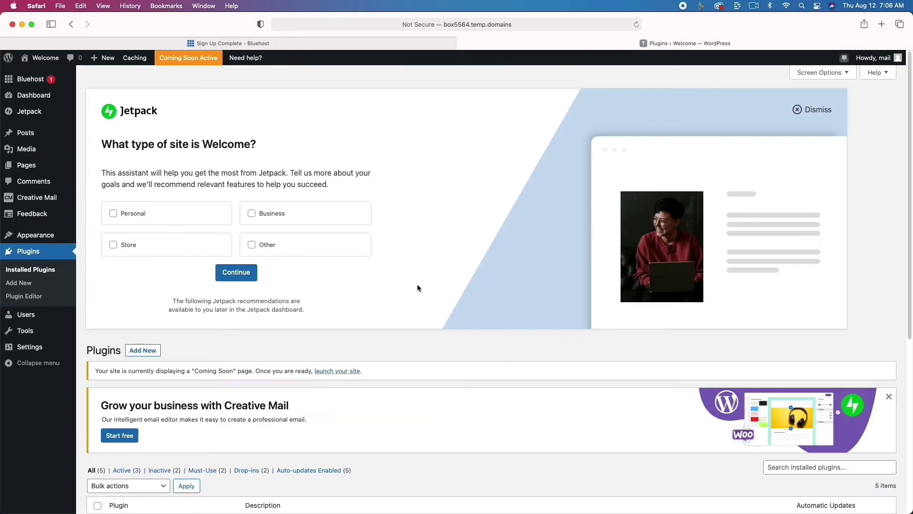
scroll(365, 329, "down", 6)
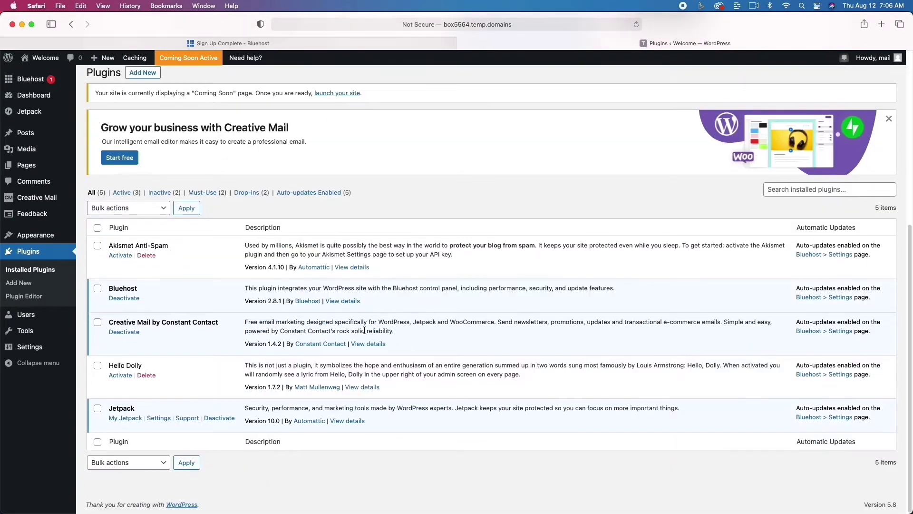
left_click(97, 289)
left_click(98, 324)
left_click(144, 205)
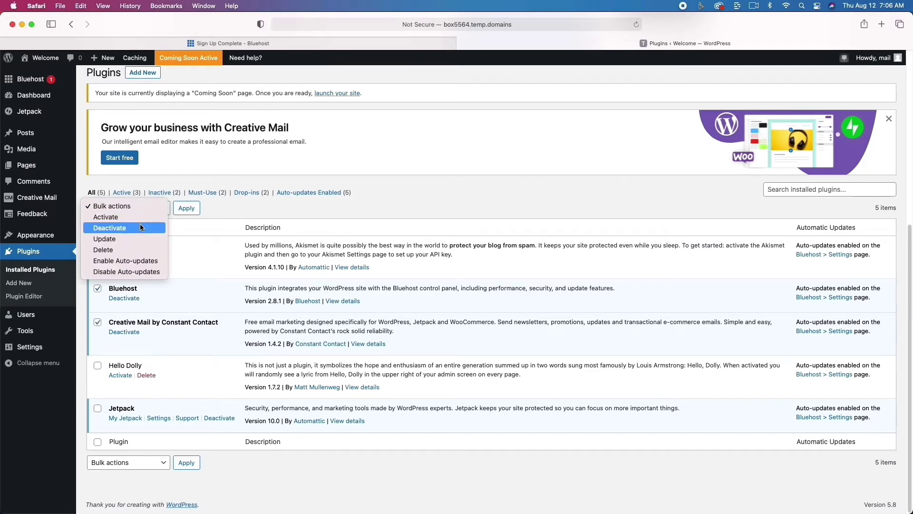
left_click(140, 224)
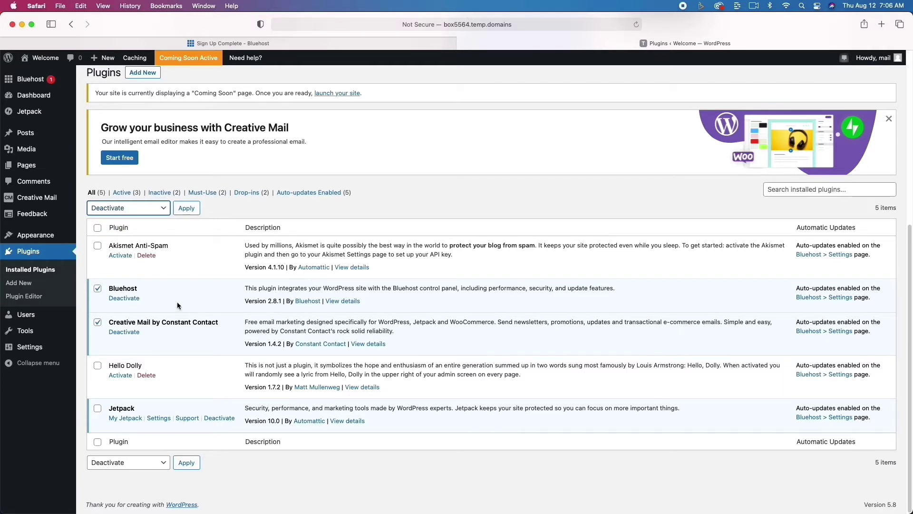
left_click(186, 208)
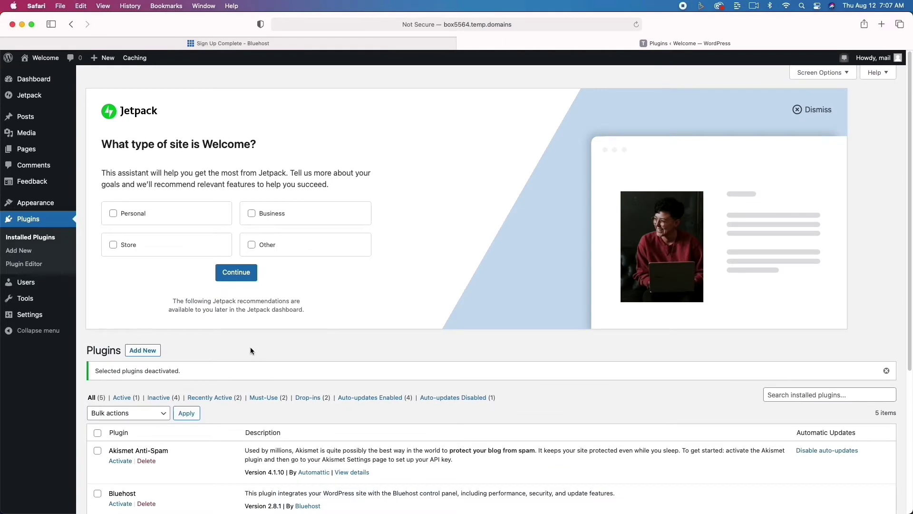
Delete the Akismet Anti-Spam, Bluehost, Creative Mail by Constant Contact and Hello Dolly plugins from the site.
scroll(250, 350, "down", 8)
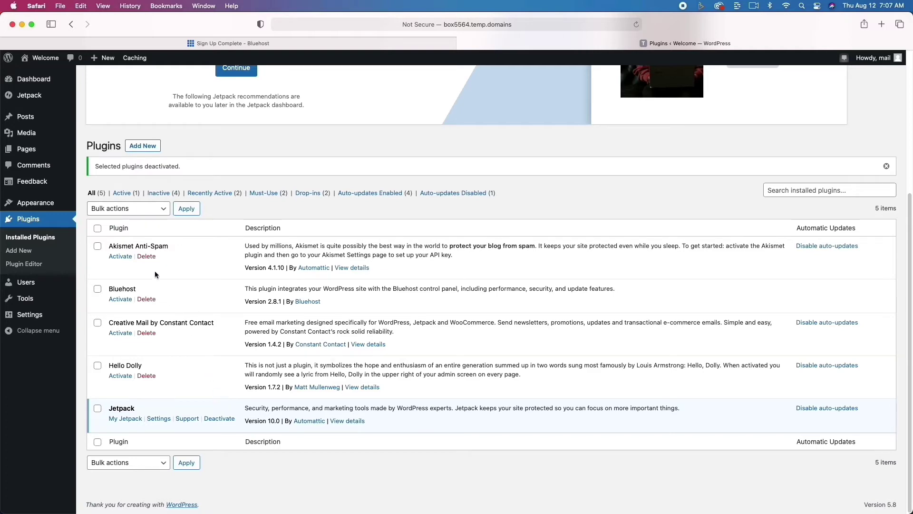
left_click(146, 257)
left_click(545, 278)
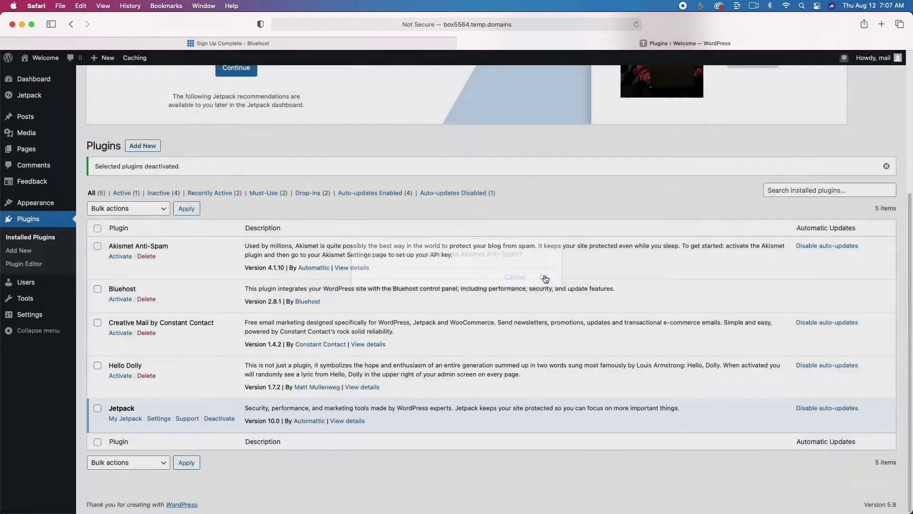
left_click(147, 300)
left_click(544, 278)
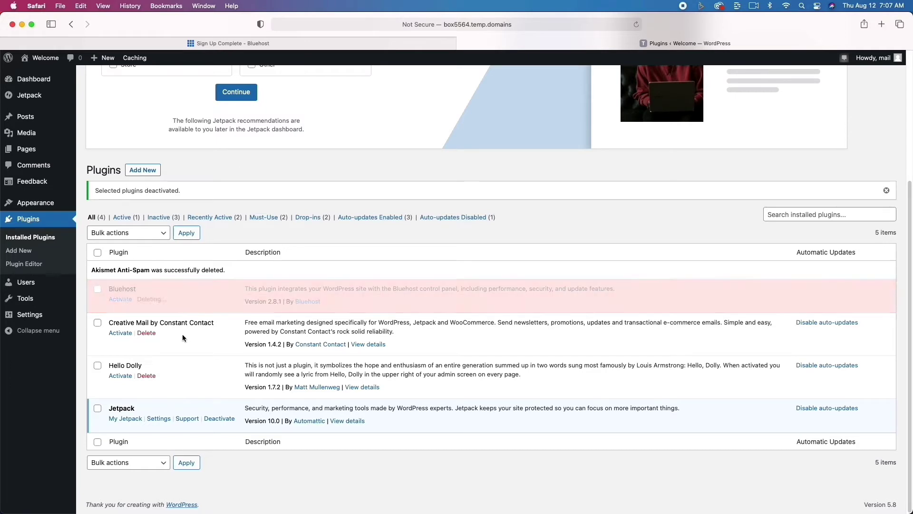
left_click(147, 334)
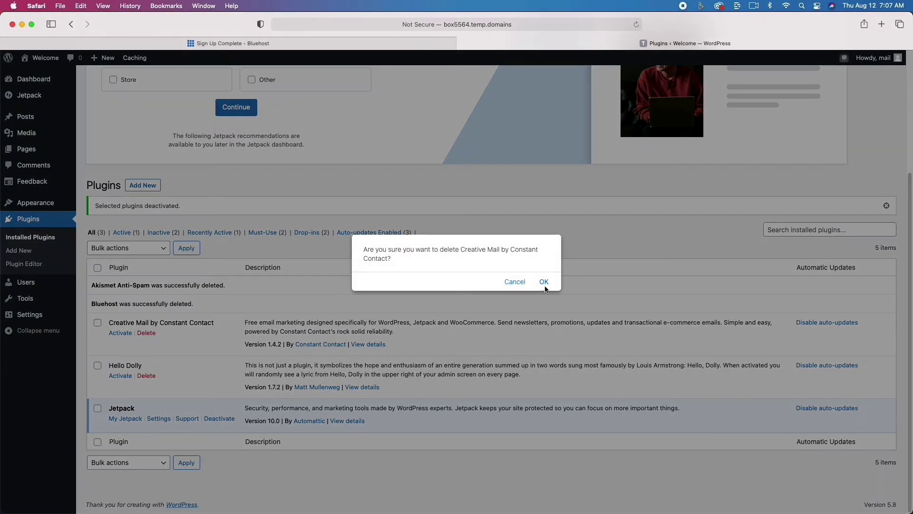
left_click(544, 281)
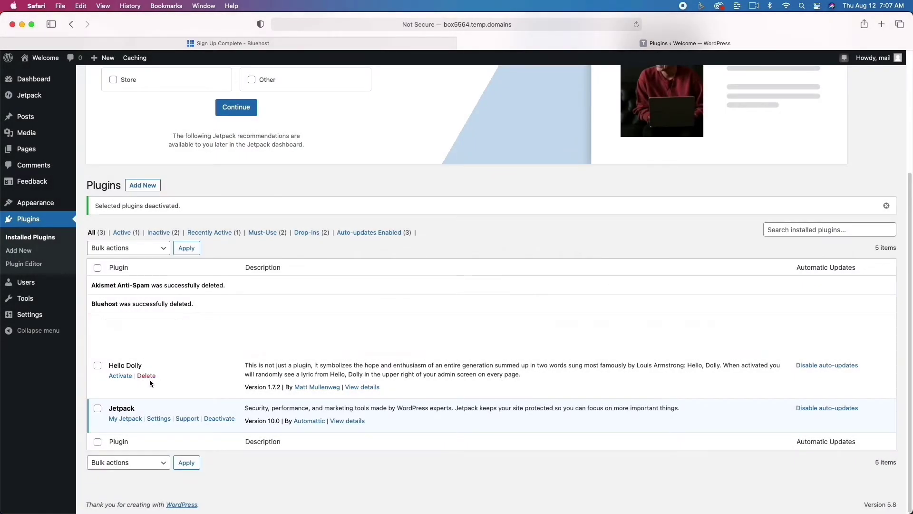
left_click(147, 376)
left_click(544, 278)
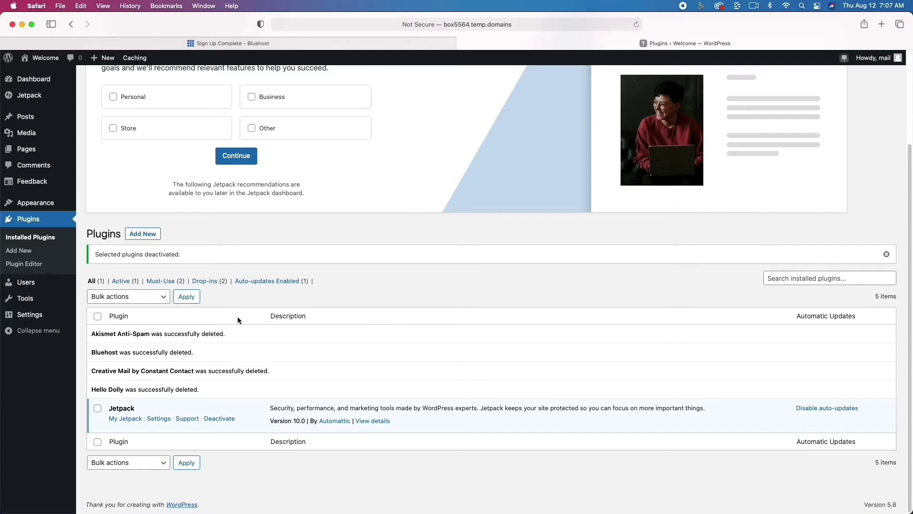
Examine the General Settings of the Web Hosting Rewind site, including the timezone choices and the date and time formats.
mouse_move(38, 318)
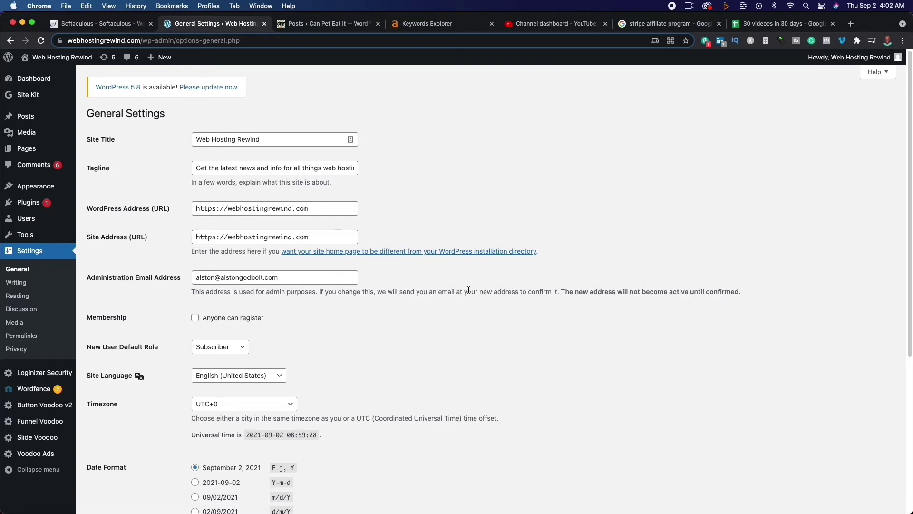
scroll(469, 304, "down", 3)
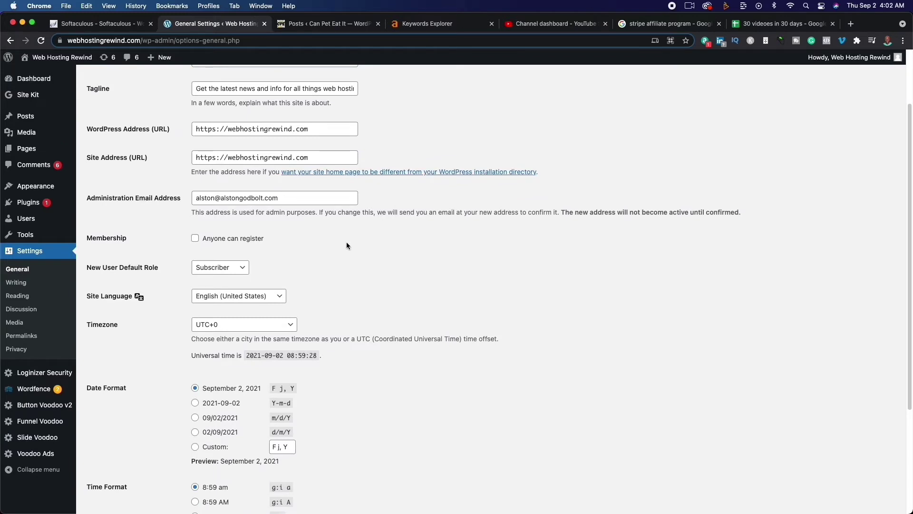
scroll(410, 255, "down", 2)
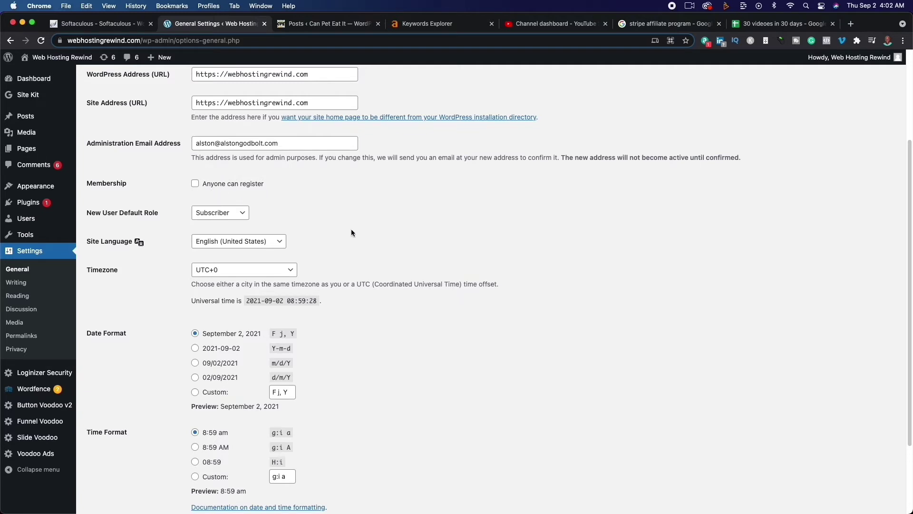
scroll(357, 236, "down", 2)
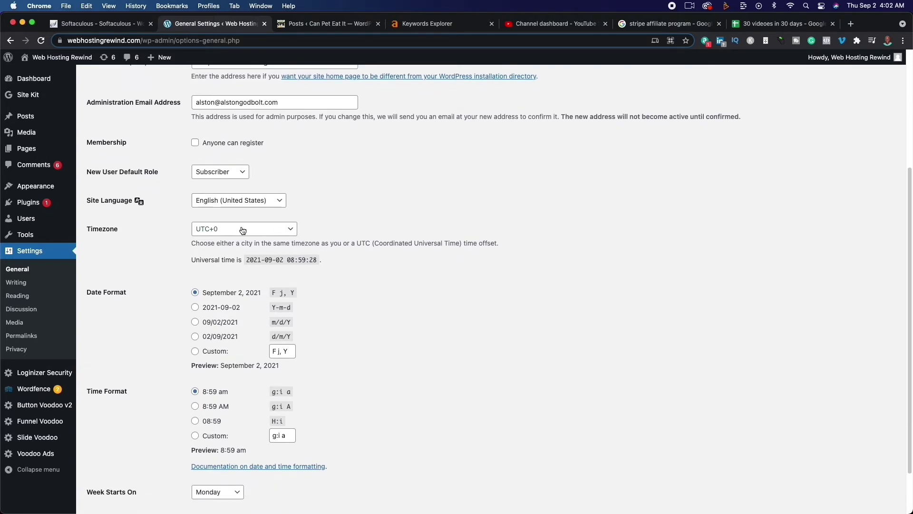
left_click(242, 230)
scroll(266, 294, "up", 15)
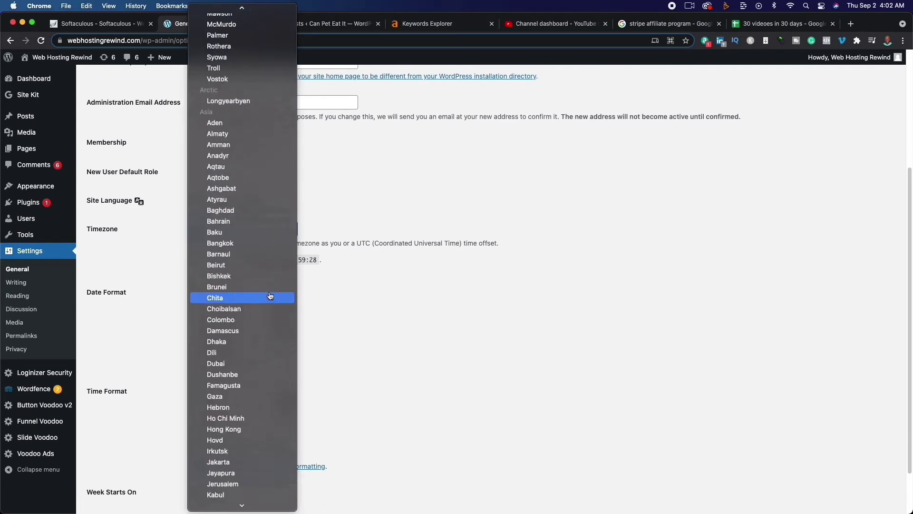
scroll(271, 296, "up", 20)
scroll(269, 295, "down", 2)
left_click(451, 319)
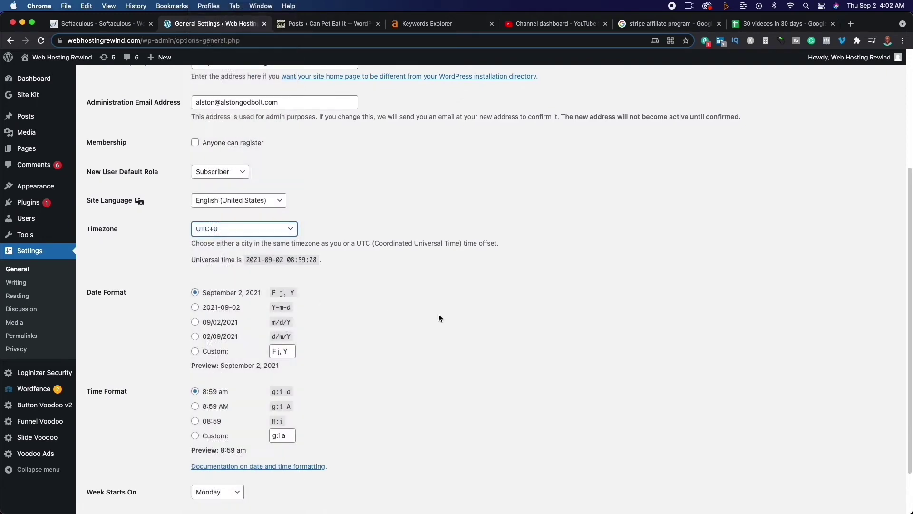
scroll(433, 328, "down", 3)
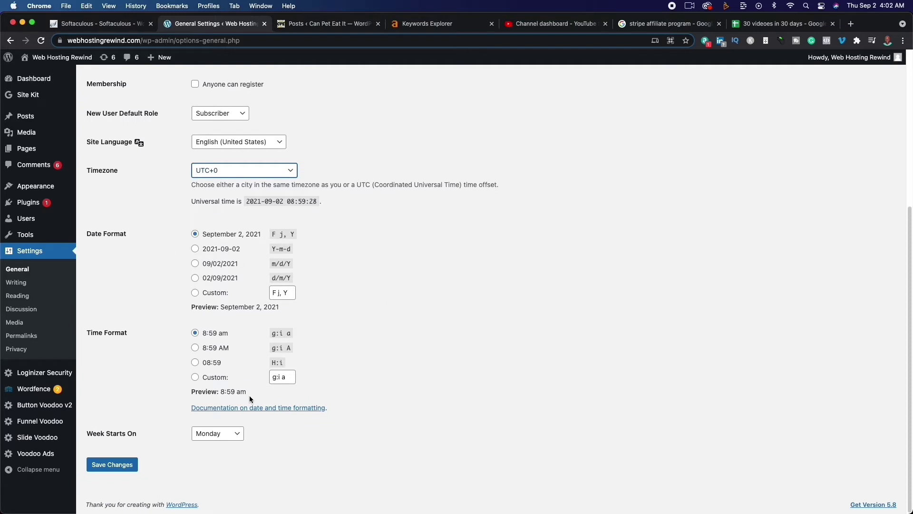
Review the Writing settings and the search engine visibility option in the Reading settings.
left_click(28, 285)
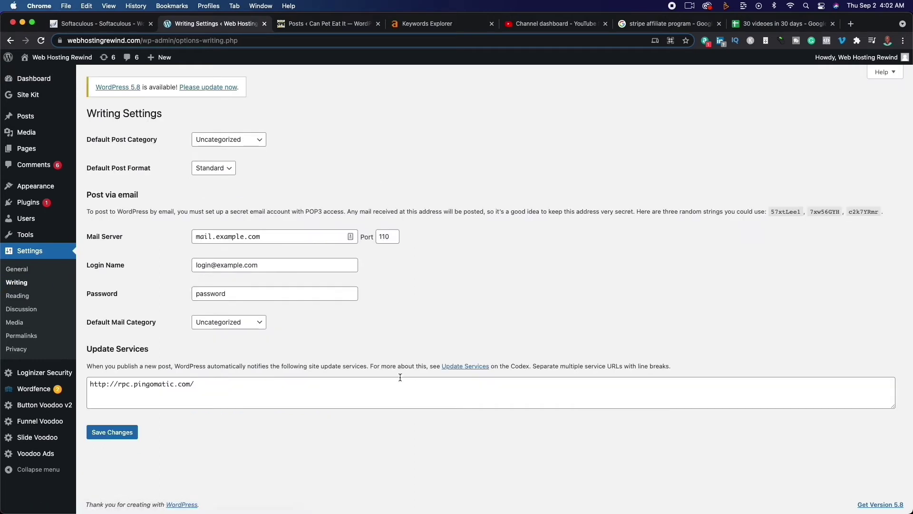
left_click(11, 301)
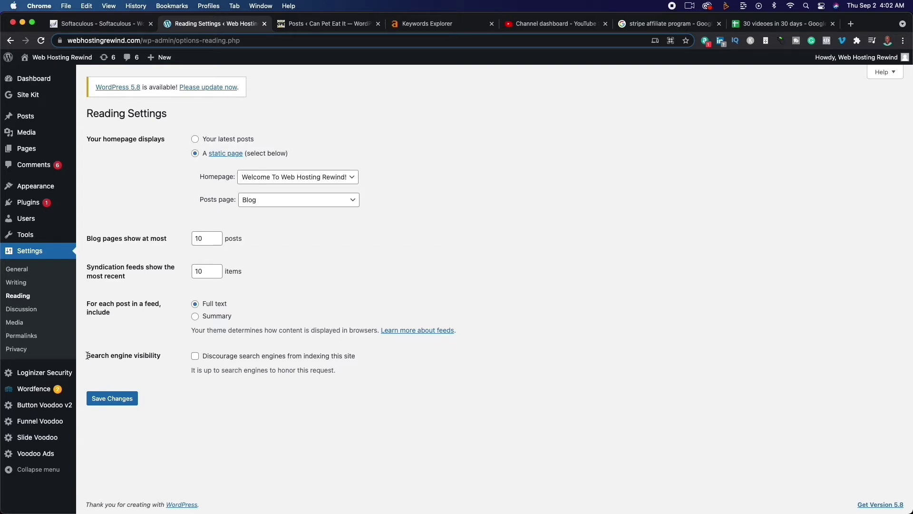
left_click_drag(89, 355, 156, 354)
Look through the Discussion settings for comments and the Media settings for image sizes.
left_click(14, 309)
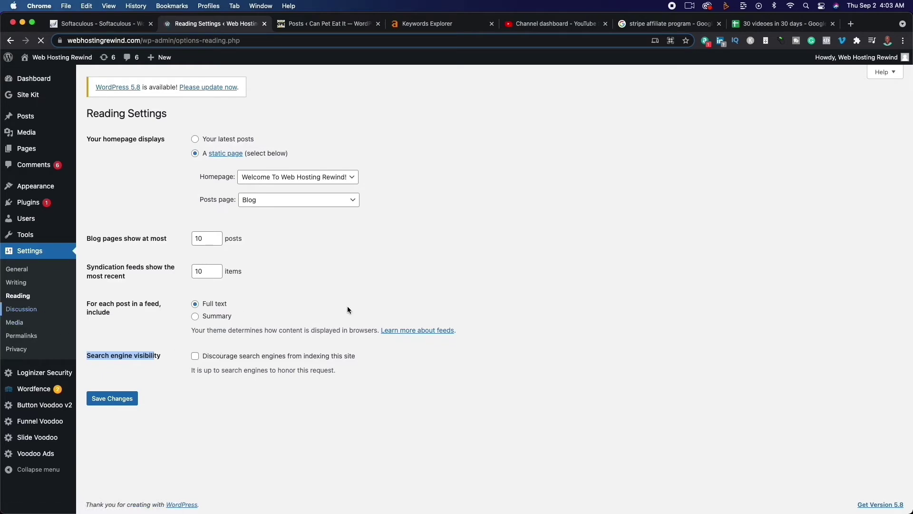
scroll(352, 379, "down", 10)
scroll(352, 379, "up", 10)
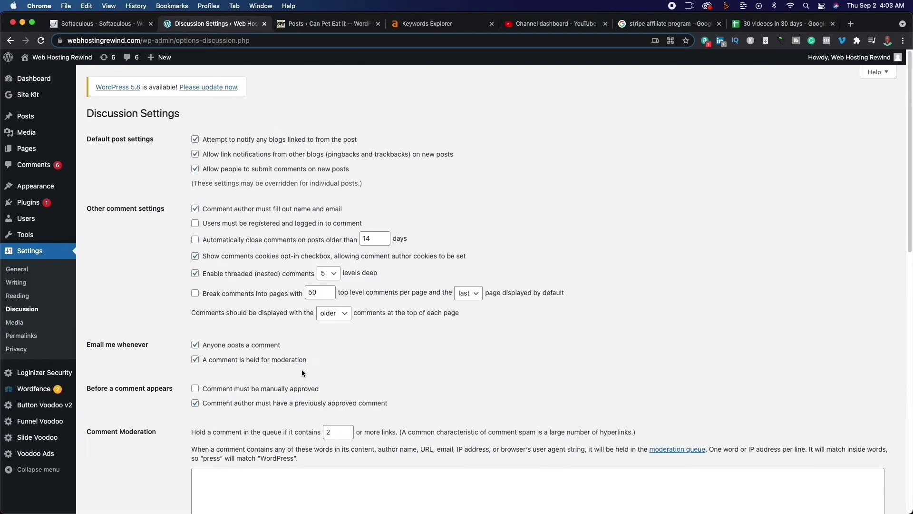
left_click(18, 323)
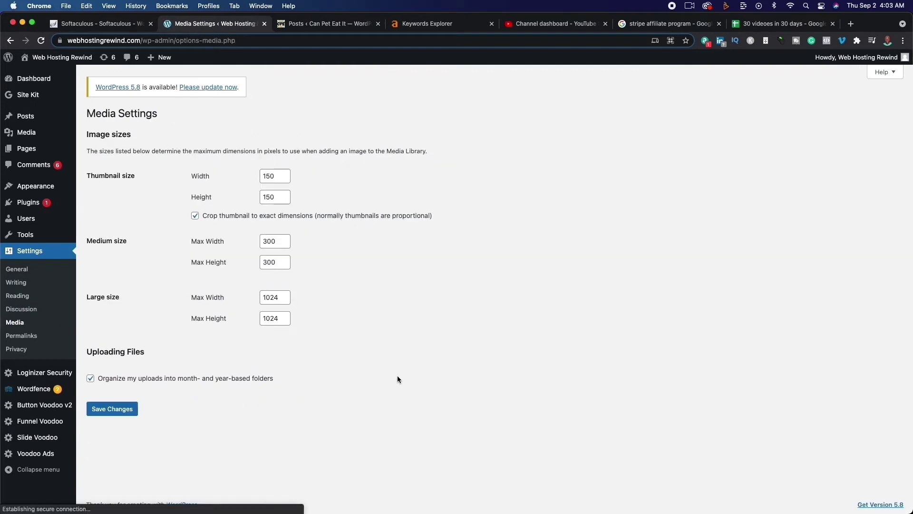
Examine the Permalink settings, focusing on the Post name URL structure.
left_click(22, 336)
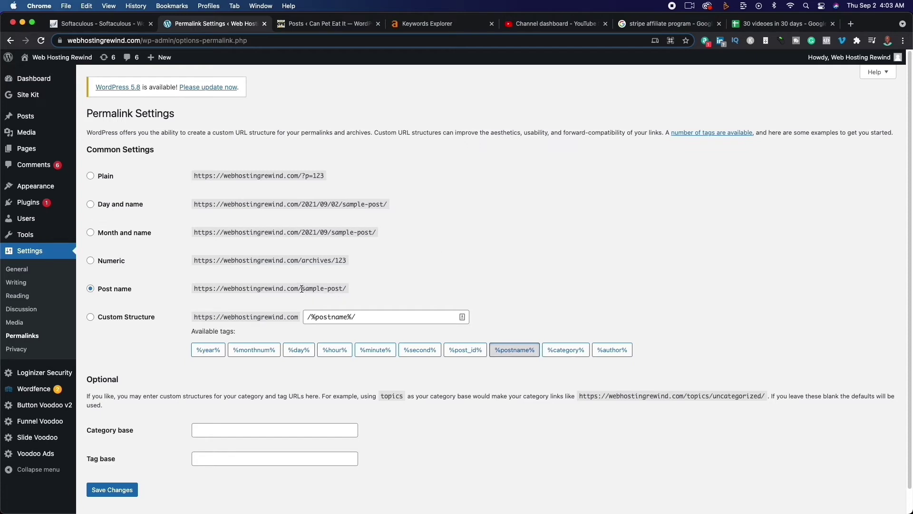
left_click_drag(301, 289, 349, 292)
left_click(512, 254)
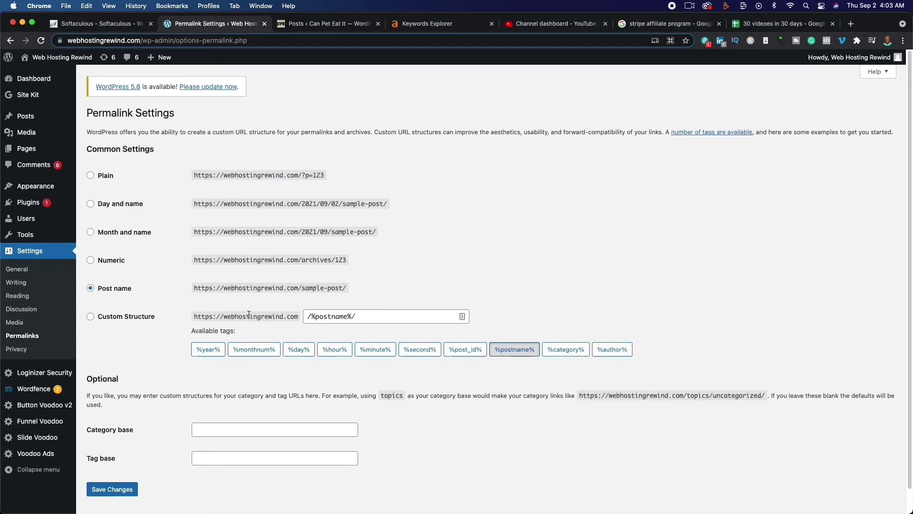
scroll(518, 302, "down", 1)
scroll(519, 305, "up", 1)
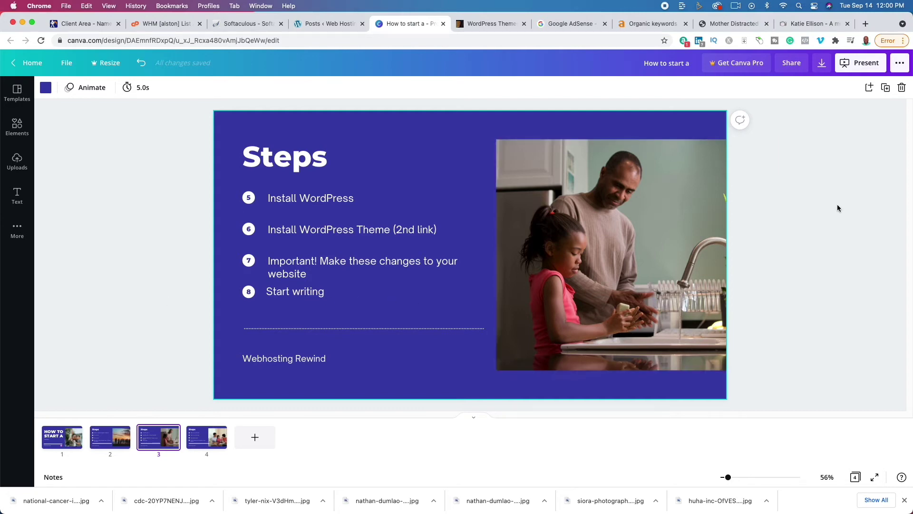
Switch to the example family blog and examine its home page layout, from the featured story through the latest posts to the footer topics.
left_click(818, 27)
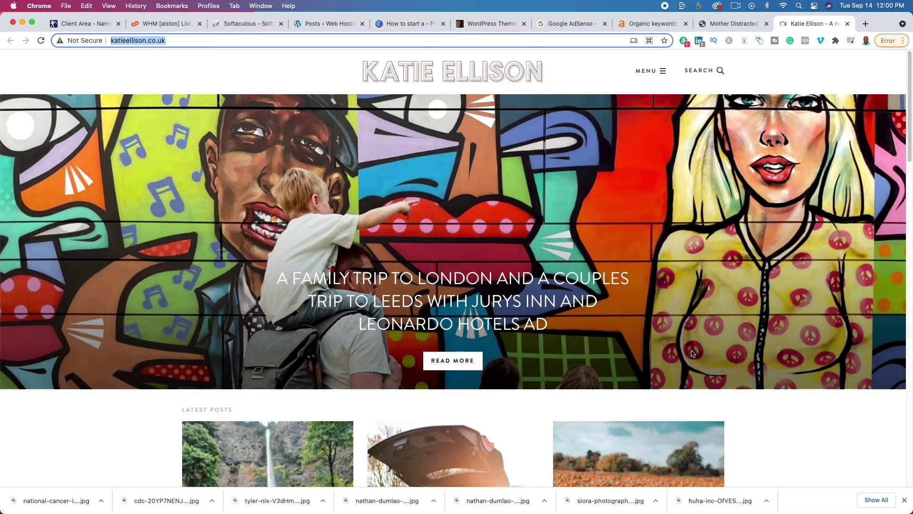
scroll(691, 353, "down", 4)
scroll(692, 353, "up", 4)
scroll(490, 350, "down", 5)
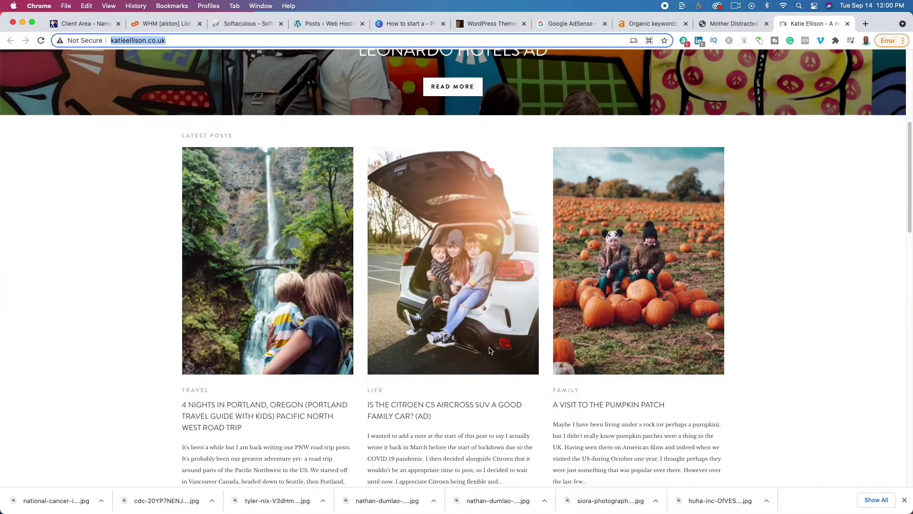
scroll(112, 275, "down", 10)
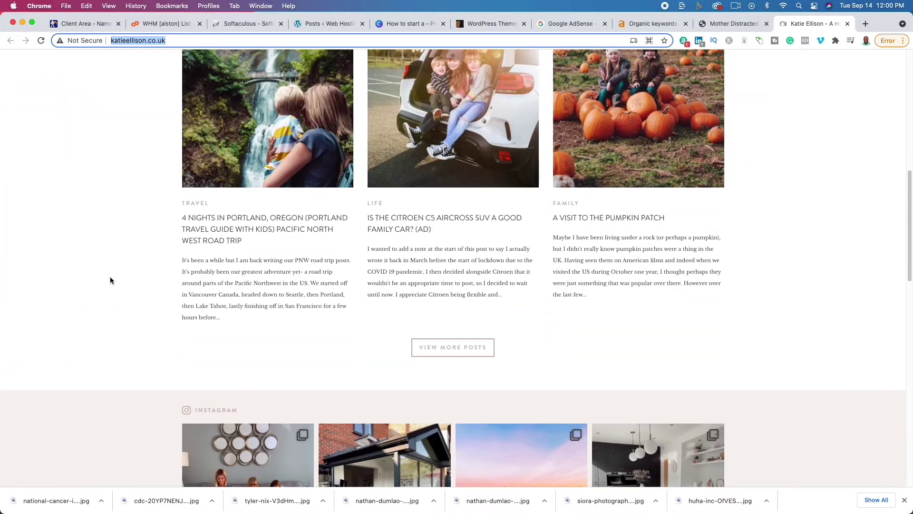
scroll(86, 288, "down", 5)
scroll(87, 287, "down", 5)
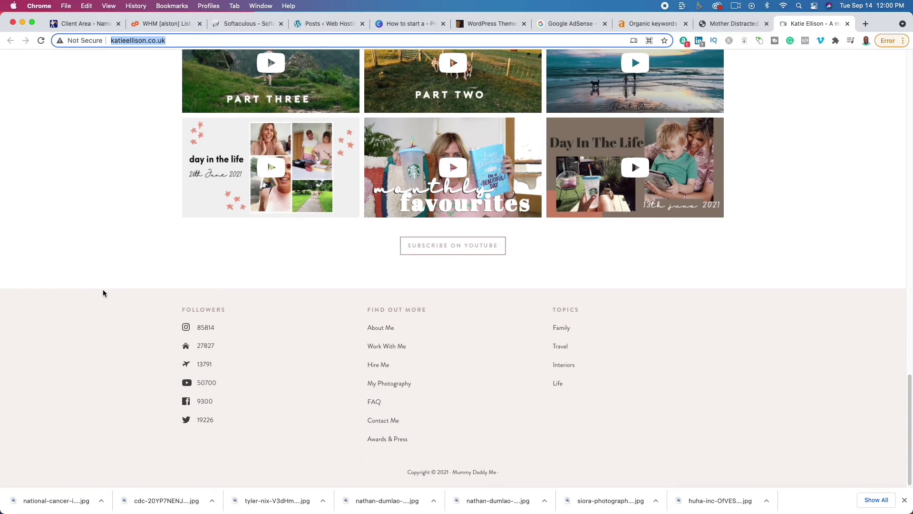
scroll(103, 289, "up", 20)
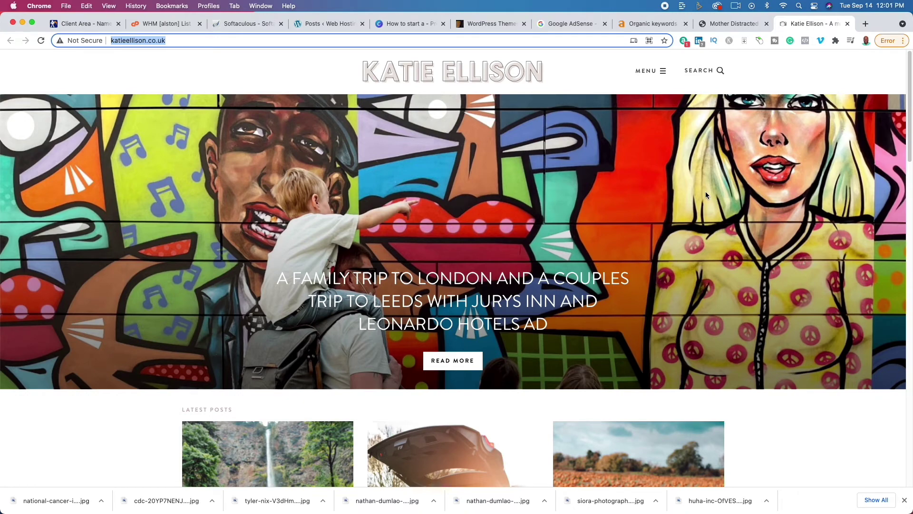
Switch to ThemeForest and search its themes and templates for "family".
left_click(495, 24)
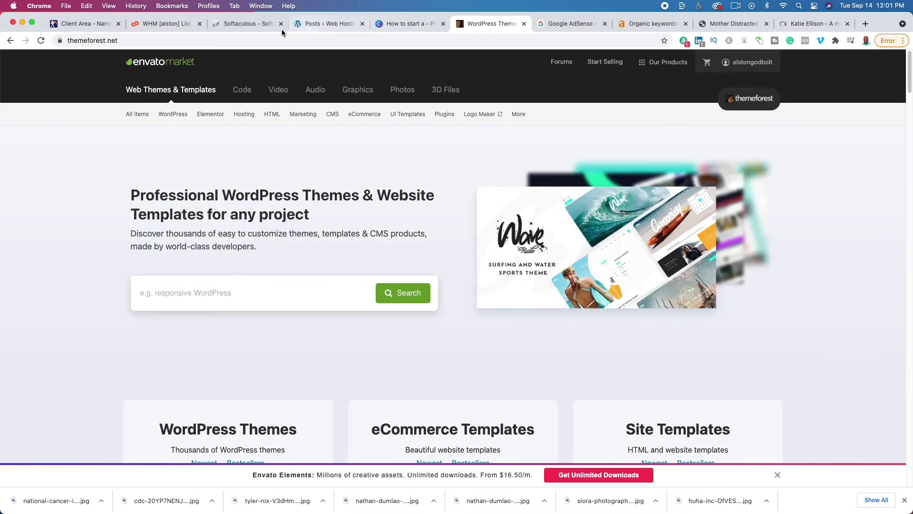
mouse_move(207, 110)
left_click(185, 299)
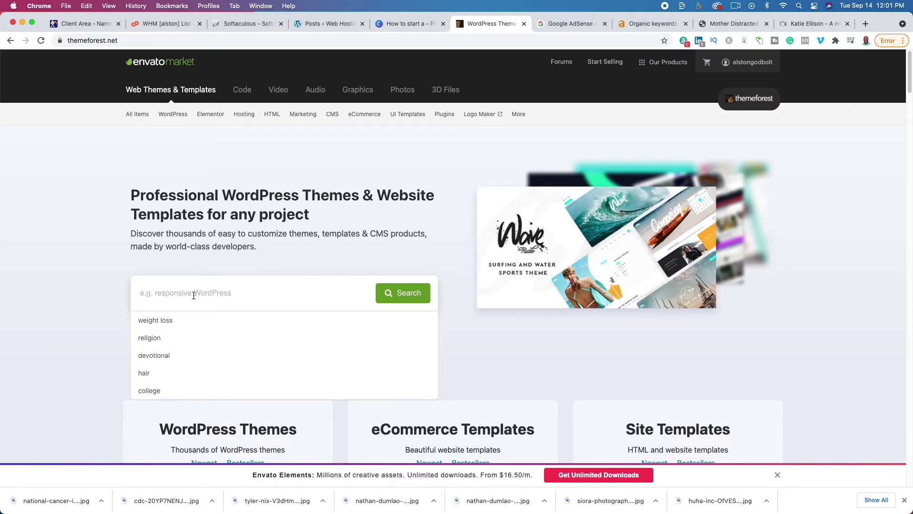
type("family")
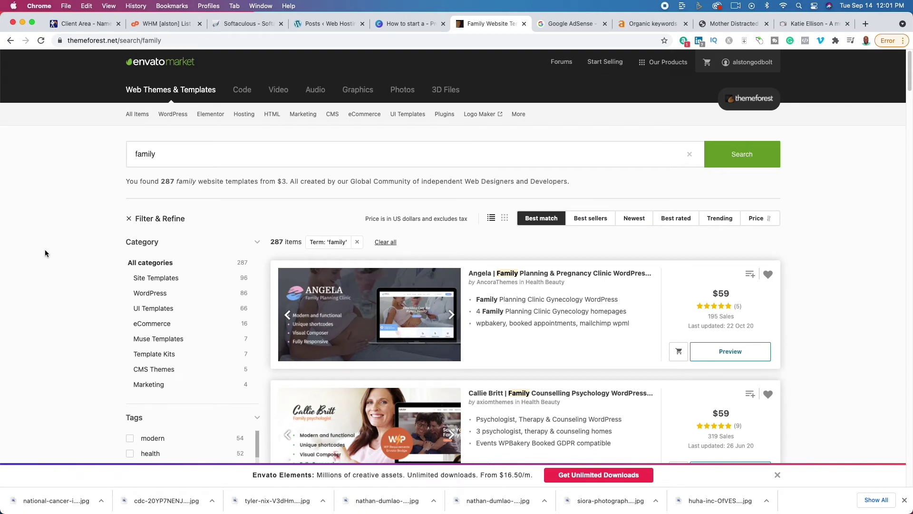
Look through the "family" theme results on ThemeForest, comparing their previews, descriptions, prices and ratings.
scroll(42, 277, "down", 3)
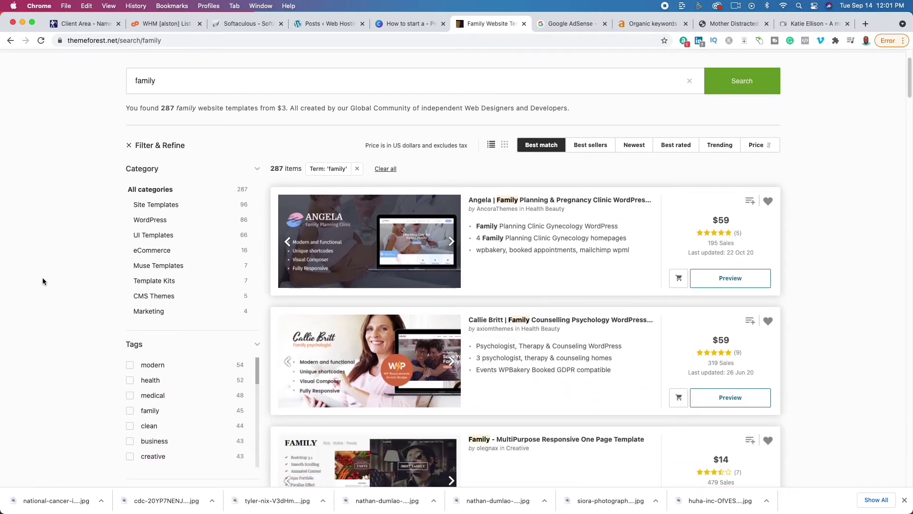
scroll(42, 278, "down", 4)
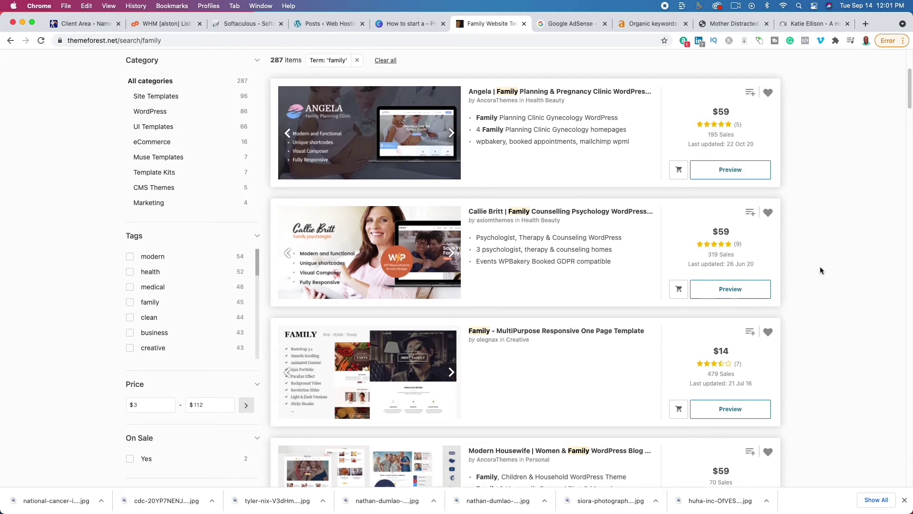
scroll(820, 269, "up", 1)
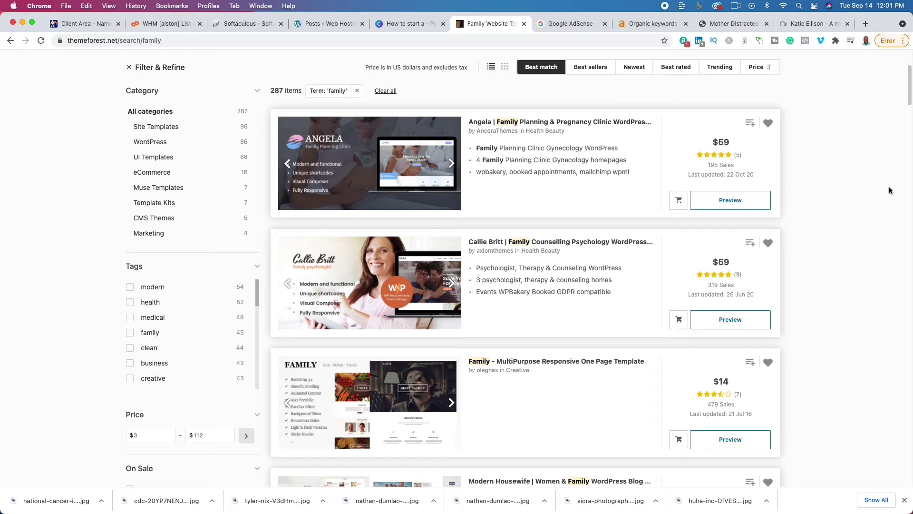
scroll(841, 252, "down", 3)
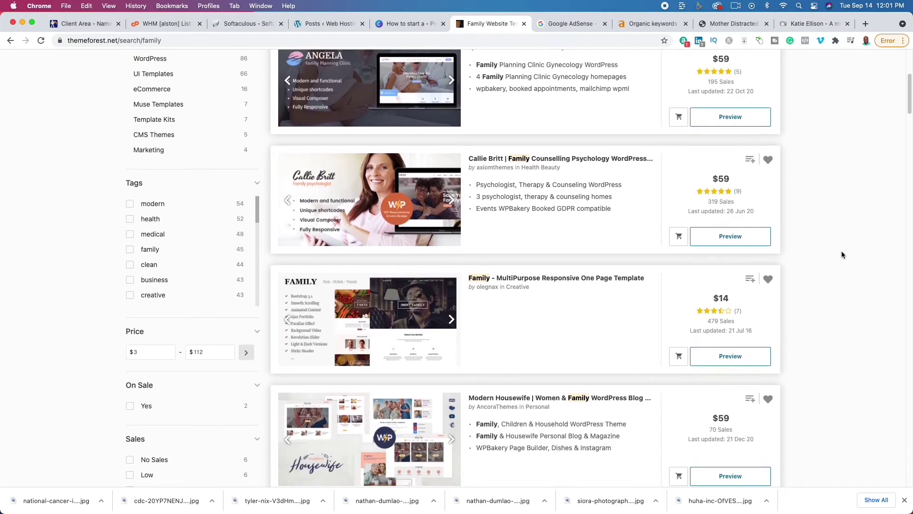
scroll(841, 250, "down", 3)
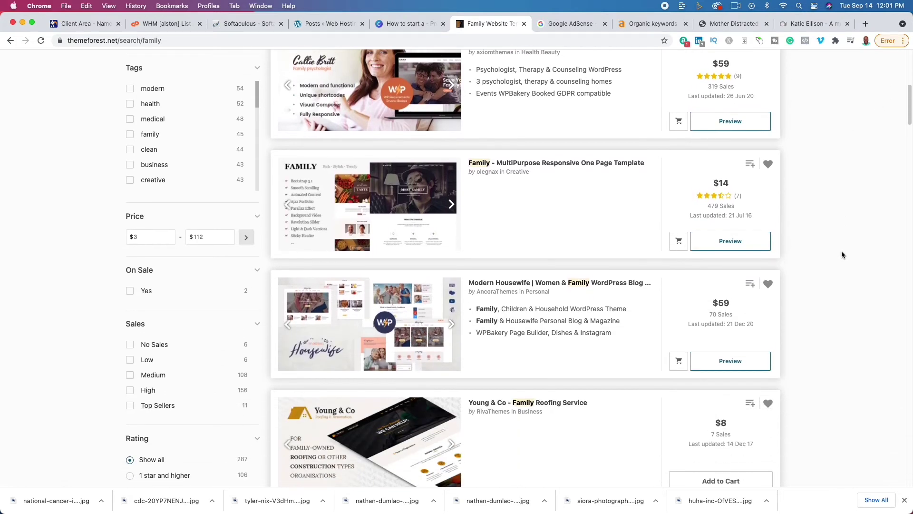
scroll(829, 280, "down", 5)
scroll(828, 281, "up", 10)
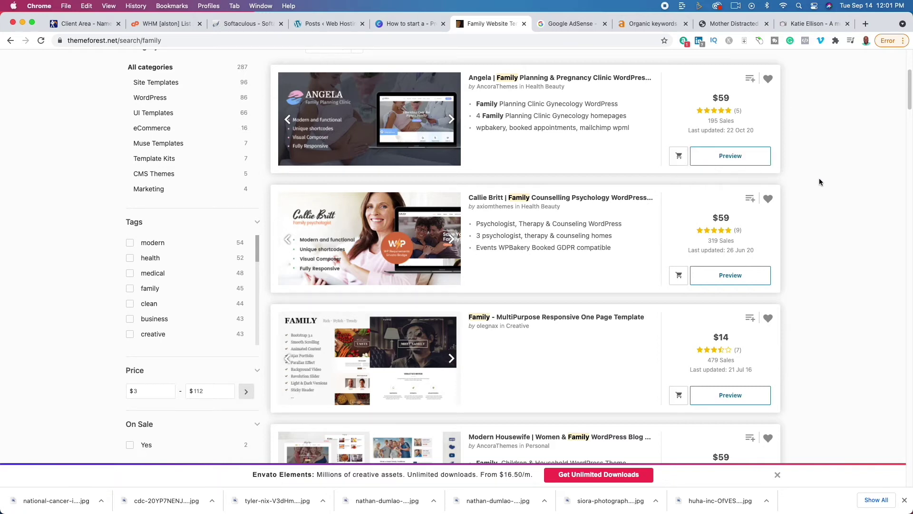
Switch to the WordPress admin and open the upload form for adding a new theme as a .zip file.
left_click(331, 24)
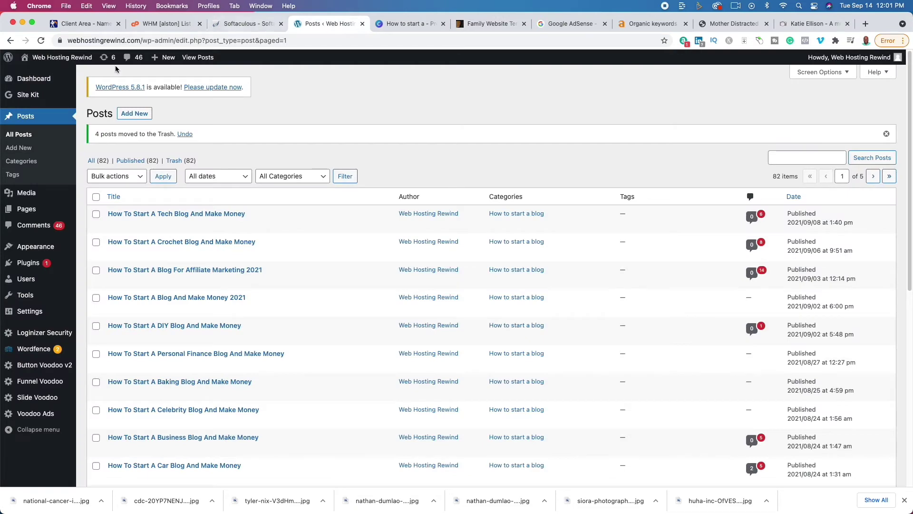
mouse_move(35, 251)
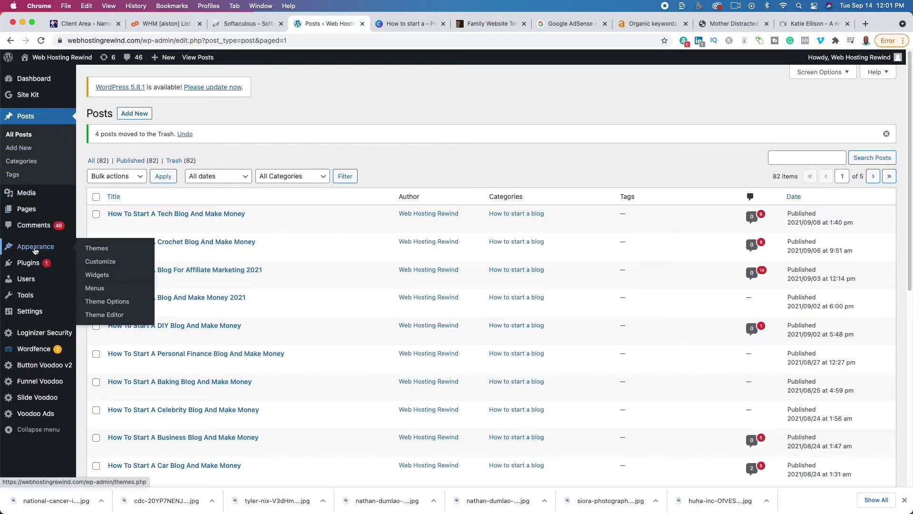
left_click(97, 249)
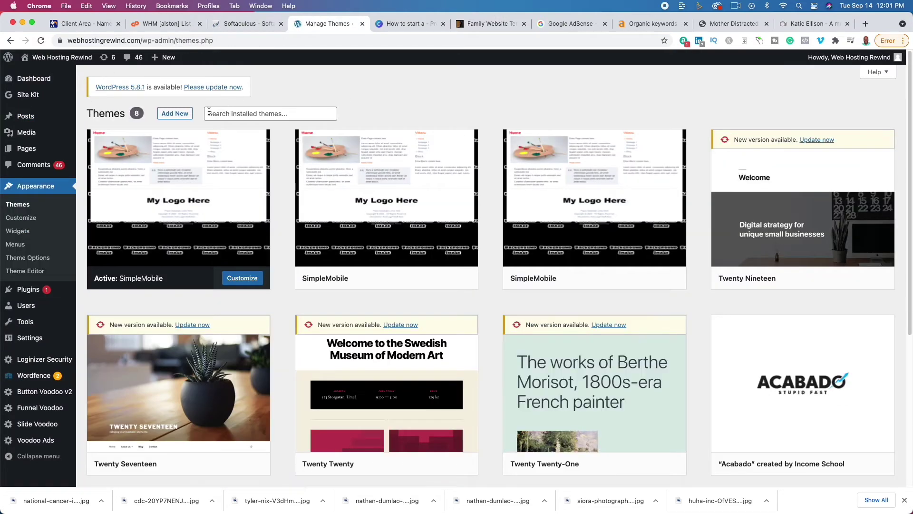
left_click(175, 113)
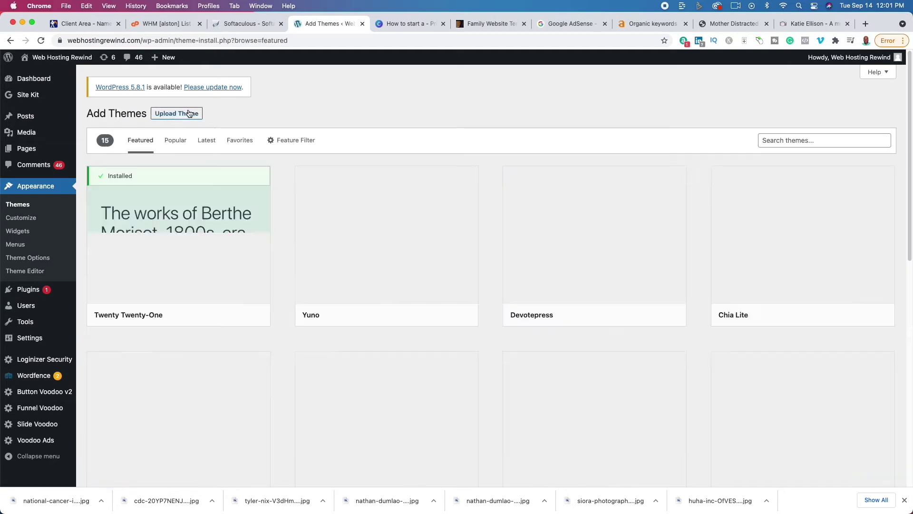
left_click(177, 115)
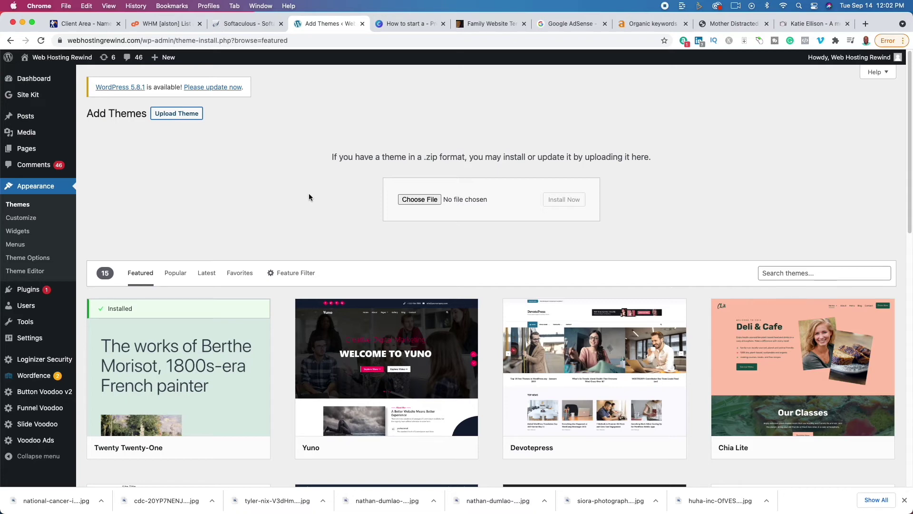
Check the Steps slide in Canva, and return to WordPress to create a new blog post.
left_click(412, 23)
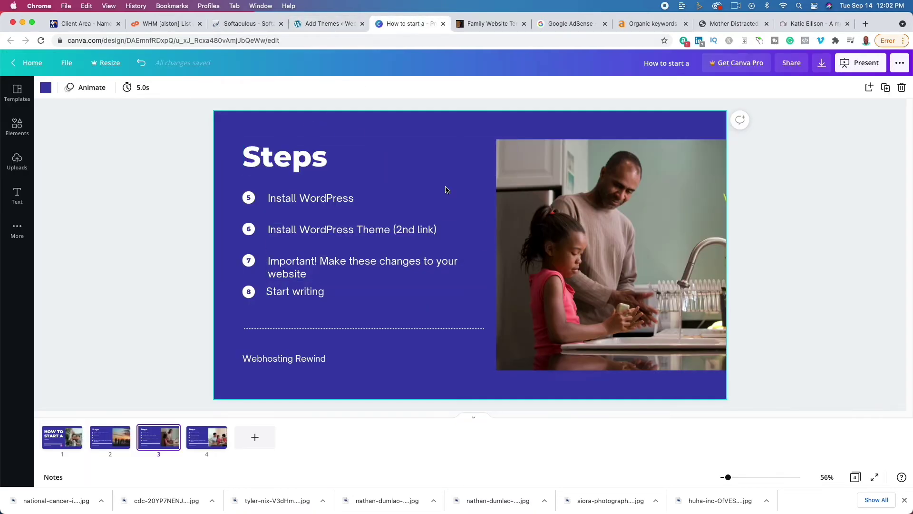
left_click(321, 25)
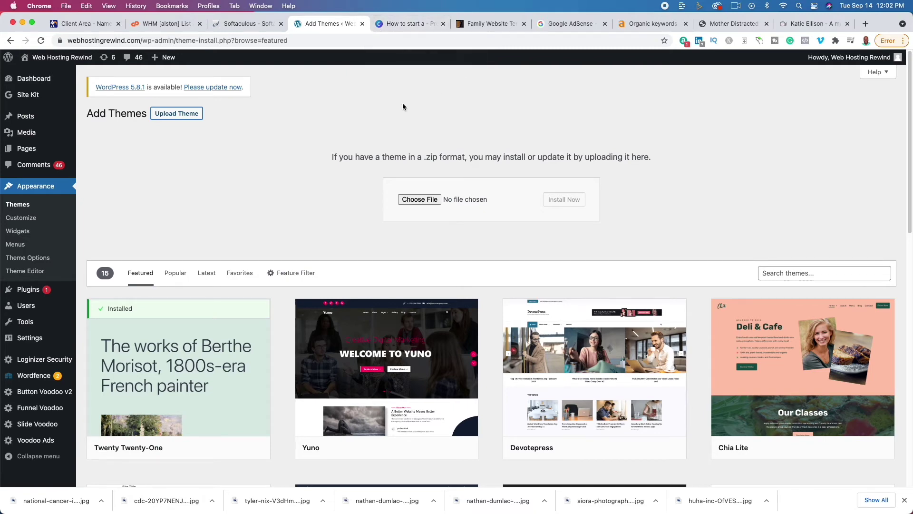
left_click(24, 116)
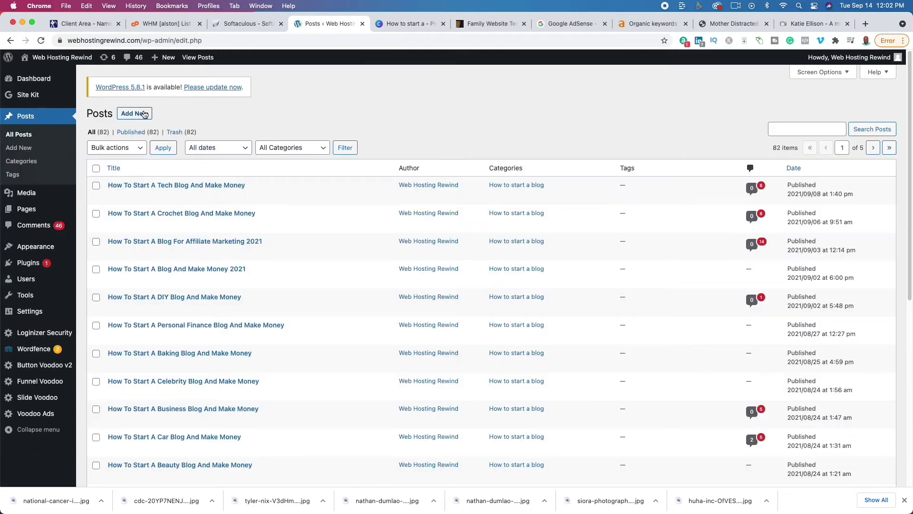
left_click(141, 114)
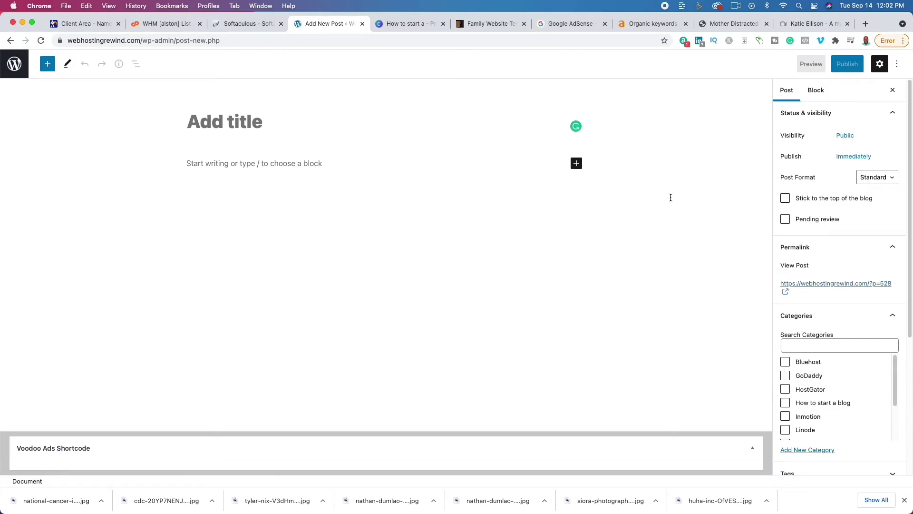
Copy the keyword "conservatory conversions" from the Ahrefs organic keywords list and paste it as the WordPress post title.
left_click(657, 25)
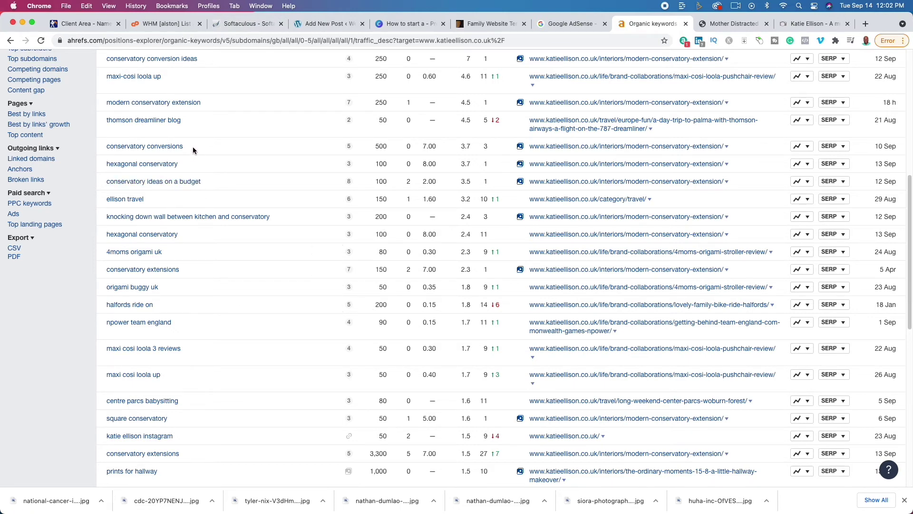
left_click_drag(166, 155, 106, 147)
key("super+c")
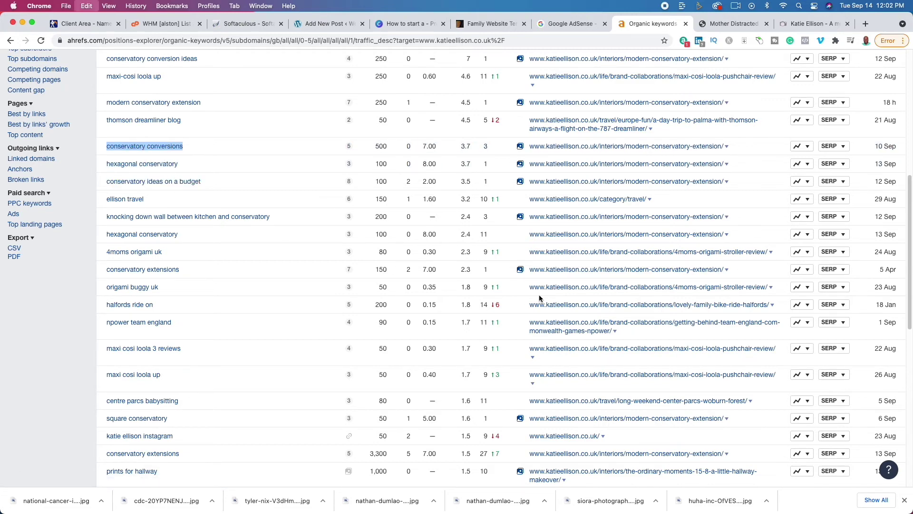
left_click(339, 25)
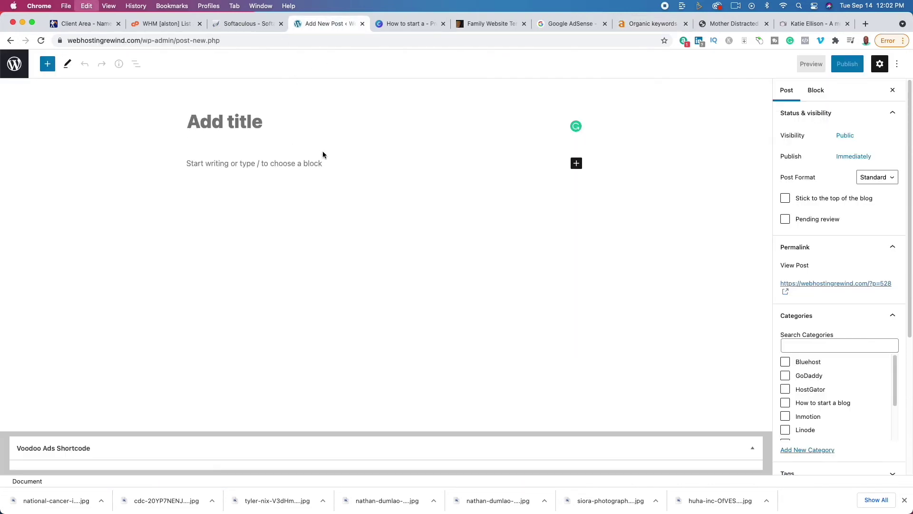
key("super+v")
Capitalize both words of the post title to read "Conservatory Conversions".
left_click_drag(198, 123, 189, 125)
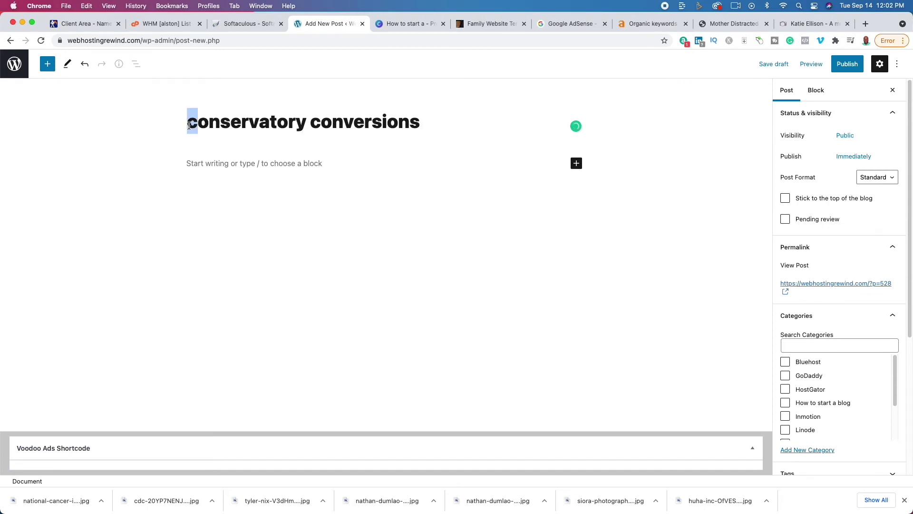
type("C")
left_click_drag(324, 124, 317, 127)
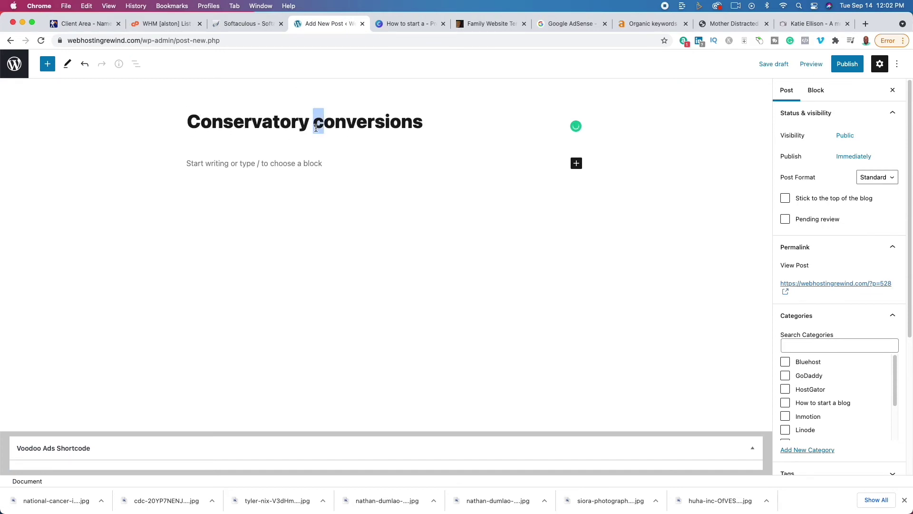
type("C")
Extend the post title with ": Everything you need to know".
left_click(443, 124)
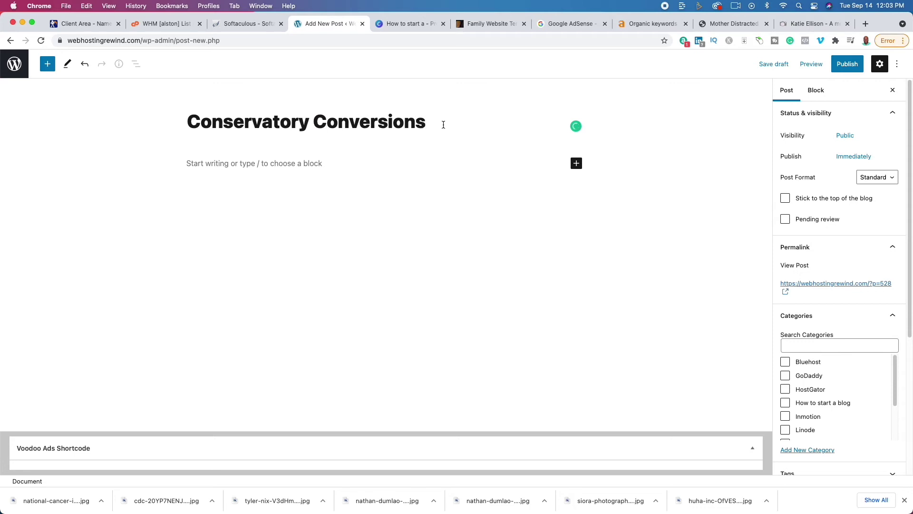
type(":")
type("Everything you need to kneo")
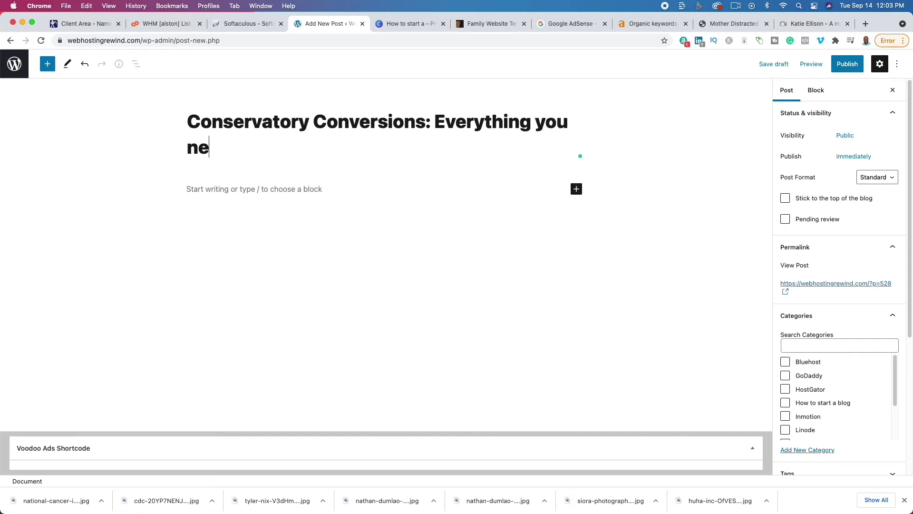
key("BackSpace")
key("BackSpace")
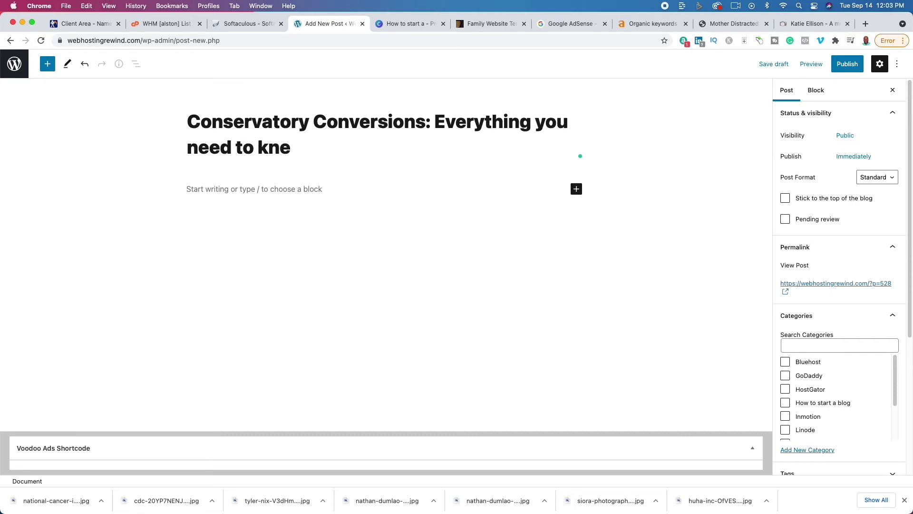
type("ow")
Capitalize the words "You Need To Know" in the post title.
left_click_drag(542, 127, 539, 127)
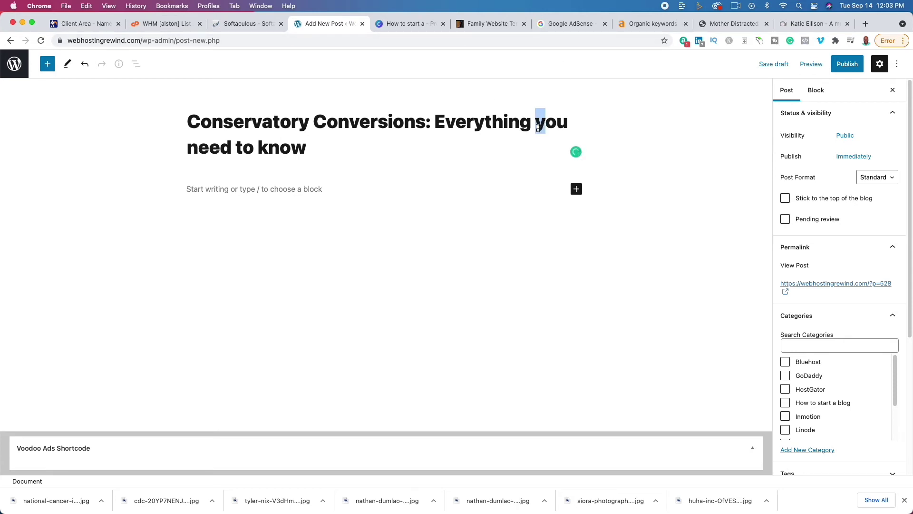
type("Y")
left_click_drag(192, 155, 266, 152)
type("N")
type("T")
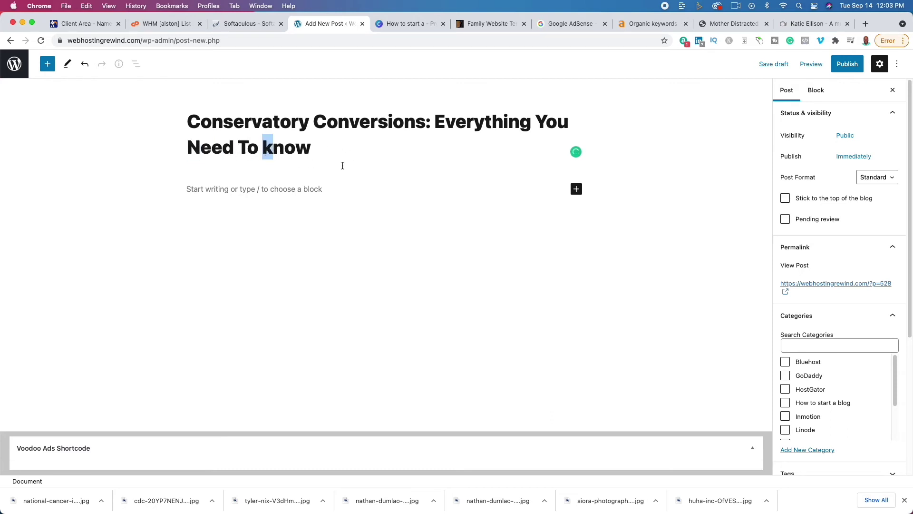
type("K")
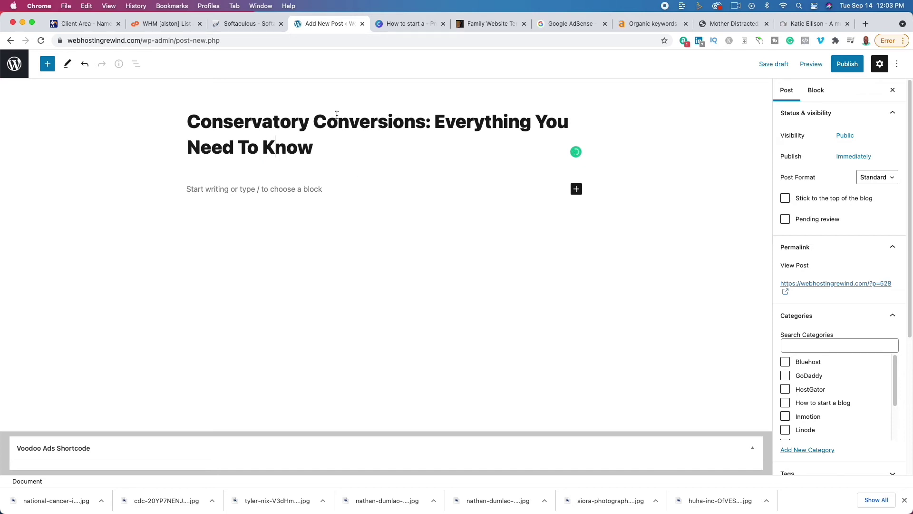
Copy "Conservatory Conversions" from the post title and search Google for it in a new browser tab.
left_click_drag(187, 123, 425, 131)
key("super+c")
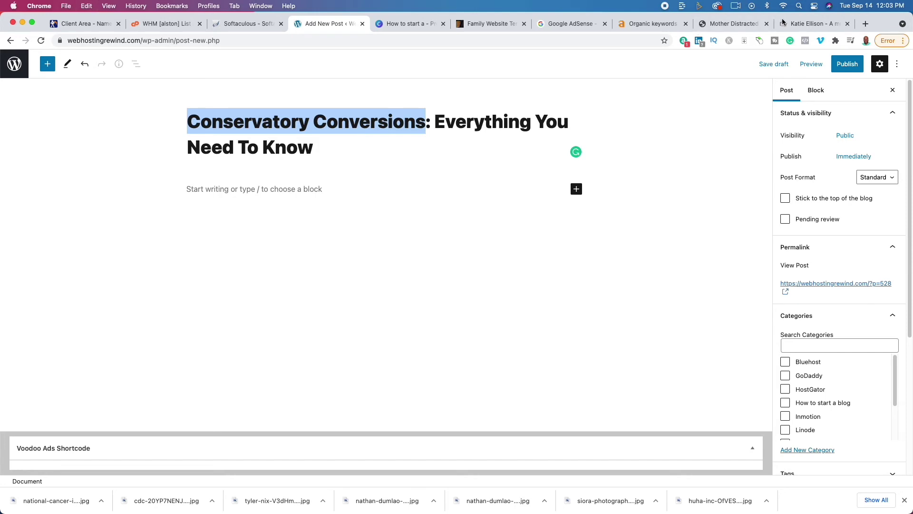
left_click(865, 24)
key("super+v")
key("Return")
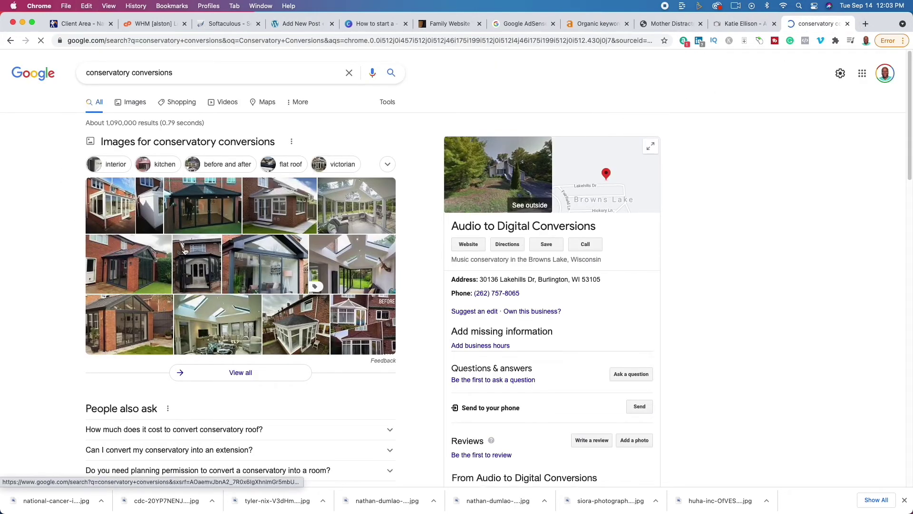
Open The Conservatory Converters search result in a new tab and skim its home page.
scroll(70, 305, "down", 1)
scroll(70, 304, "down", 5)
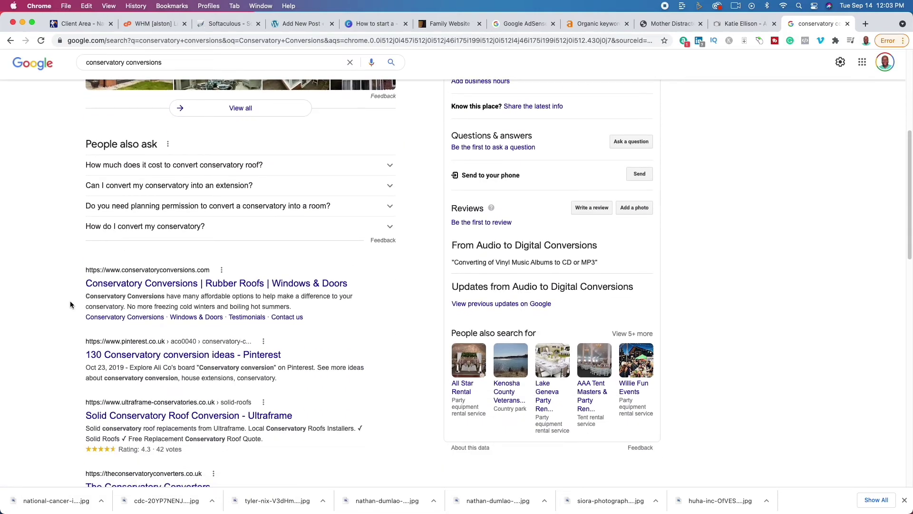
scroll(71, 304, "down", 3)
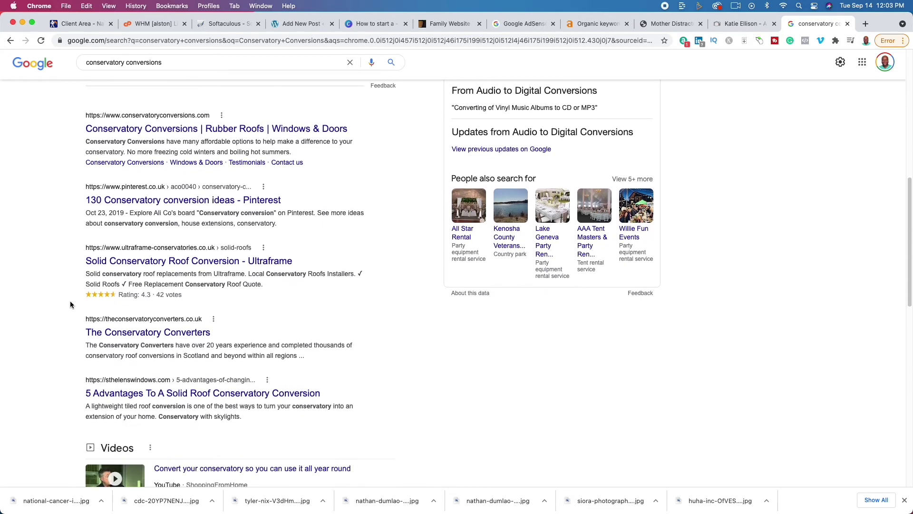
right_click(147, 336)
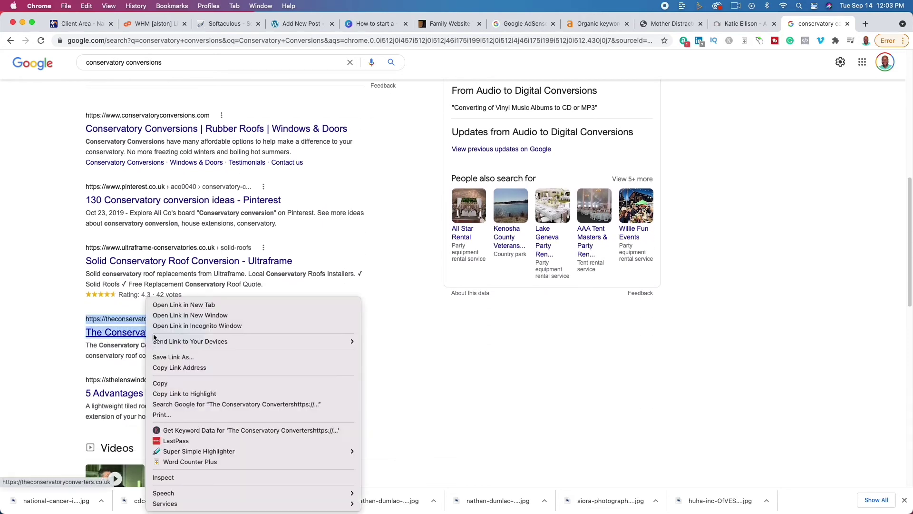
left_click(176, 301)
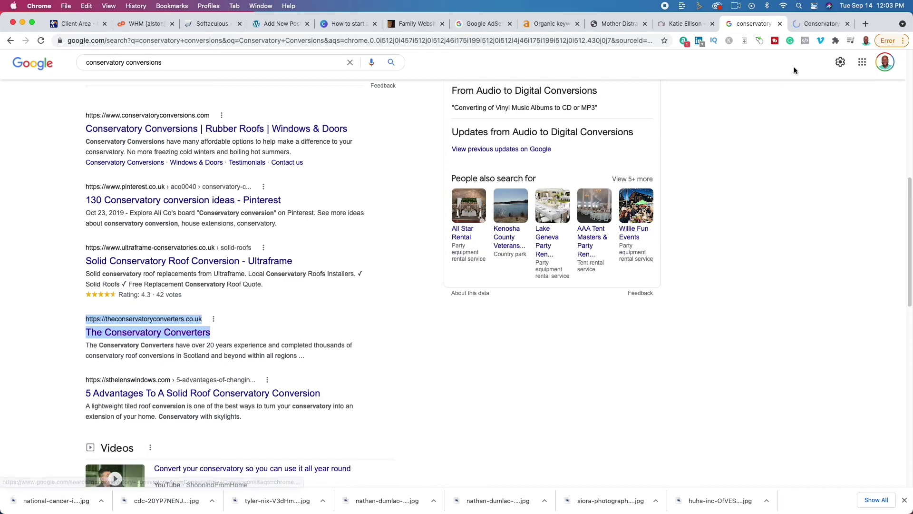
left_click(822, 25)
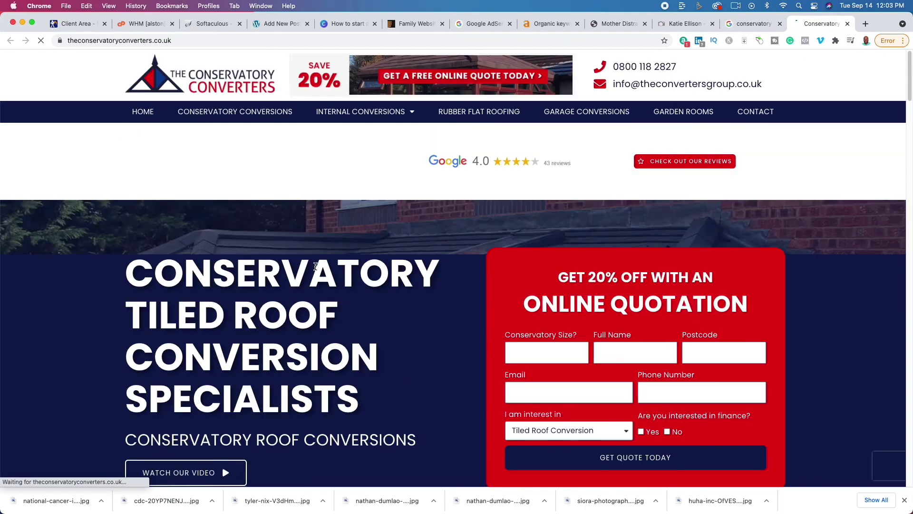
scroll(314, 268, "down", 9)
scroll(315, 269, "down", 20)
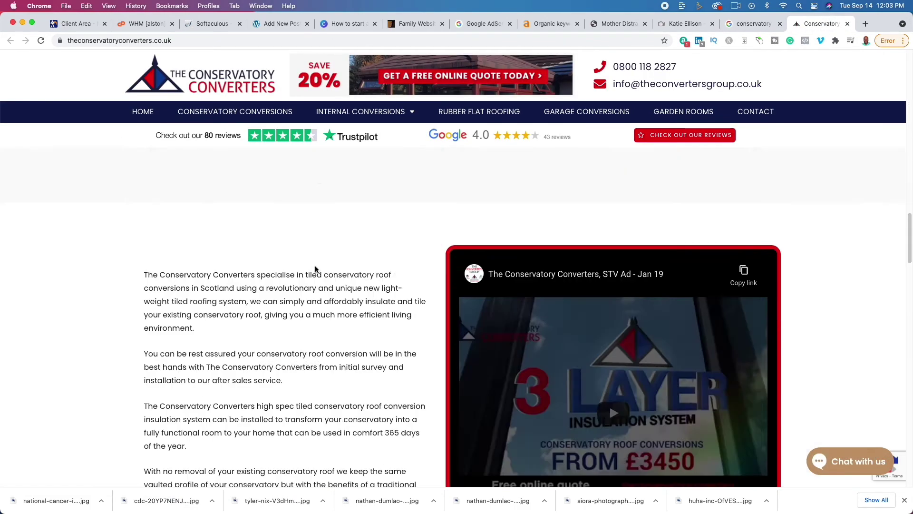
scroll(316, 269, "up", 20)
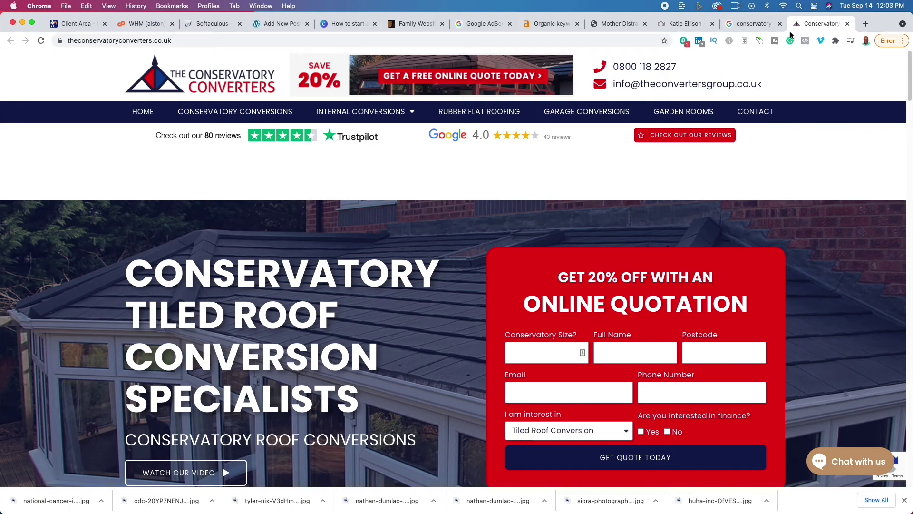
Open the competitor's page ranking for "conservatory conversions" from the organic keywords report in a new tab and skim the article.
left_click(553, 25)
right_click(593, 149)
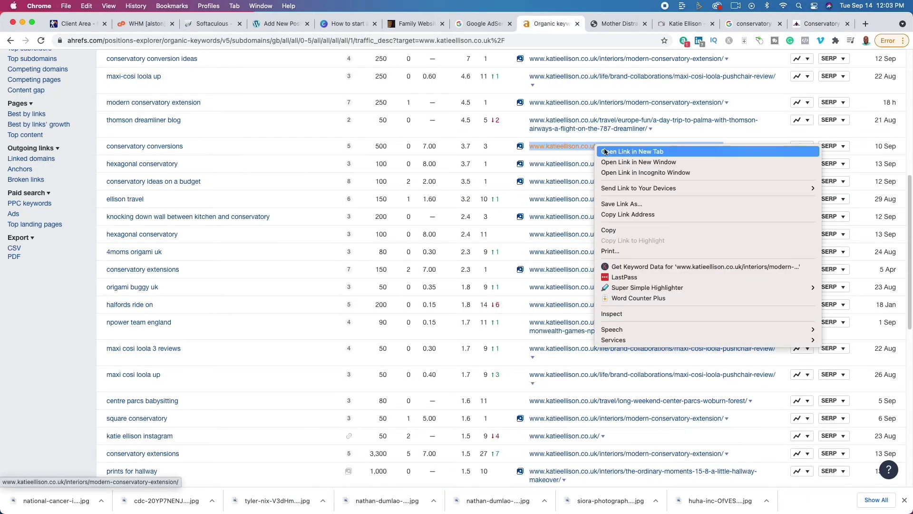
left_click(614, 148)
left_click(570, 24)
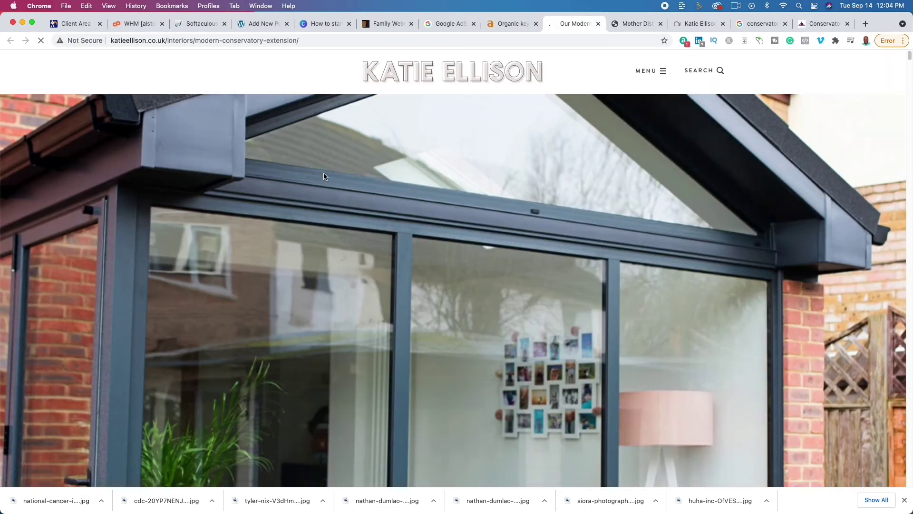
scroll(230, 256, "down", 10)
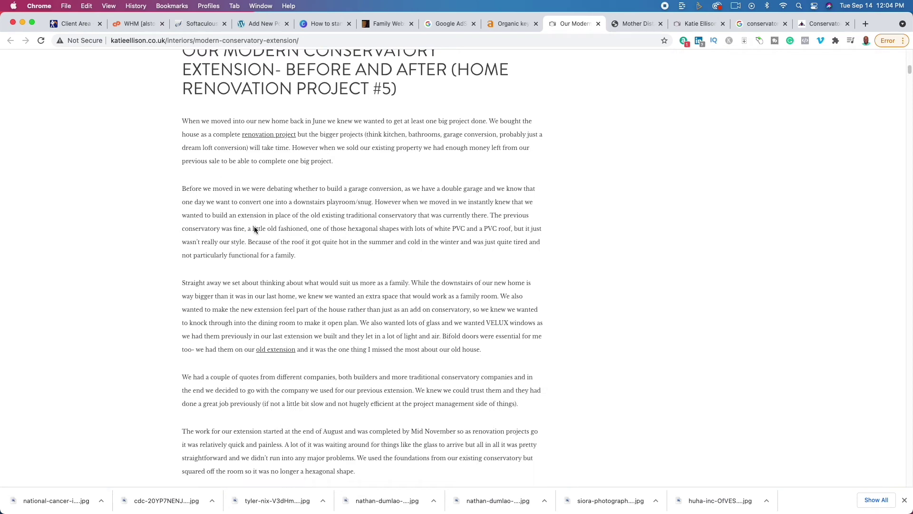
Count the words of the conservatory extension article, from its title to its closing paragraph, with Word Counter Plus.
scroll(254, 227, "up", 3)
scroll(254, 228, "up", 1)
left_click_drag(187, 134, 387, 318)
scroll(378, 308, "down", 8)
scroll(378, 308, "down", 20)
scroll(428, 314, "up", 10)
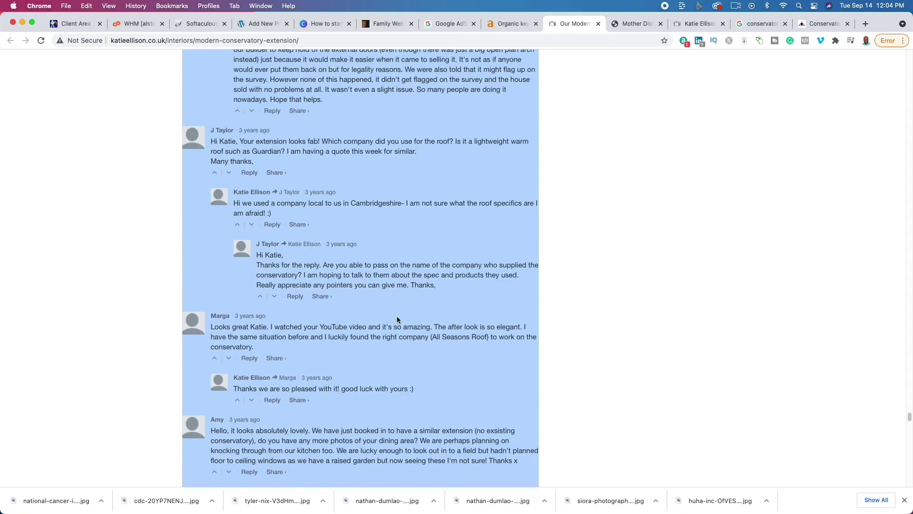
scroll(438, 311, "up", 20)
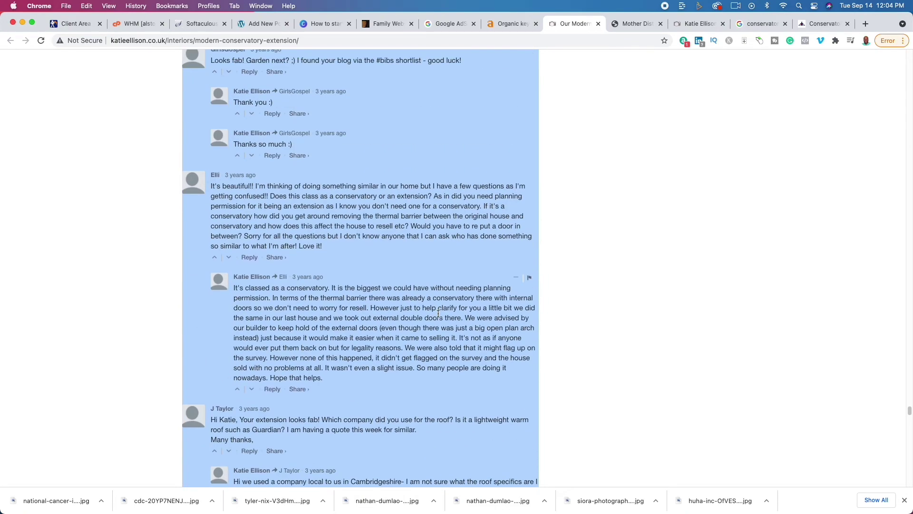
scroll(438, 317, "up", 20)
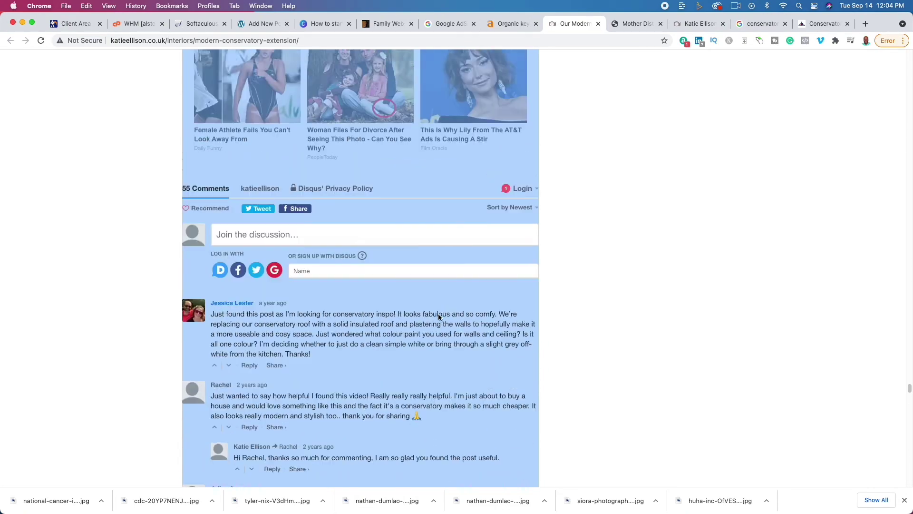
scroll(438, 313, "down", 12)
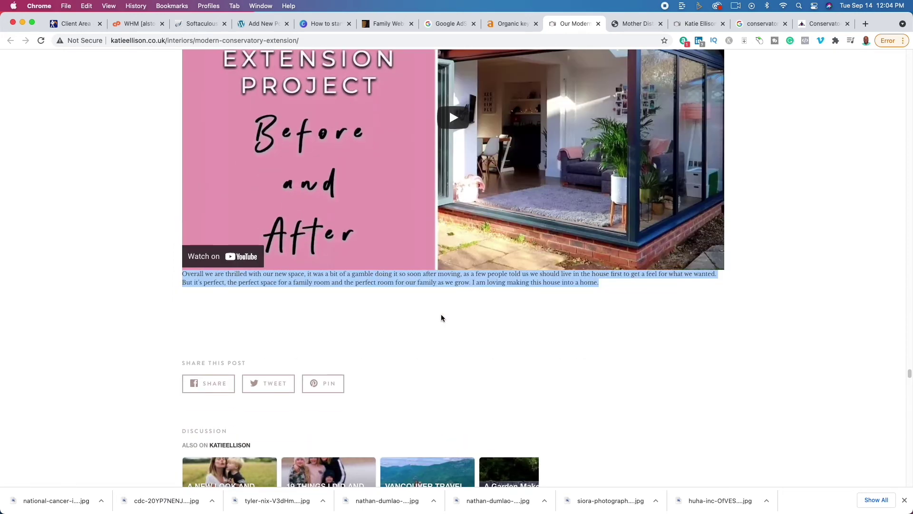
right_click(559, 281)
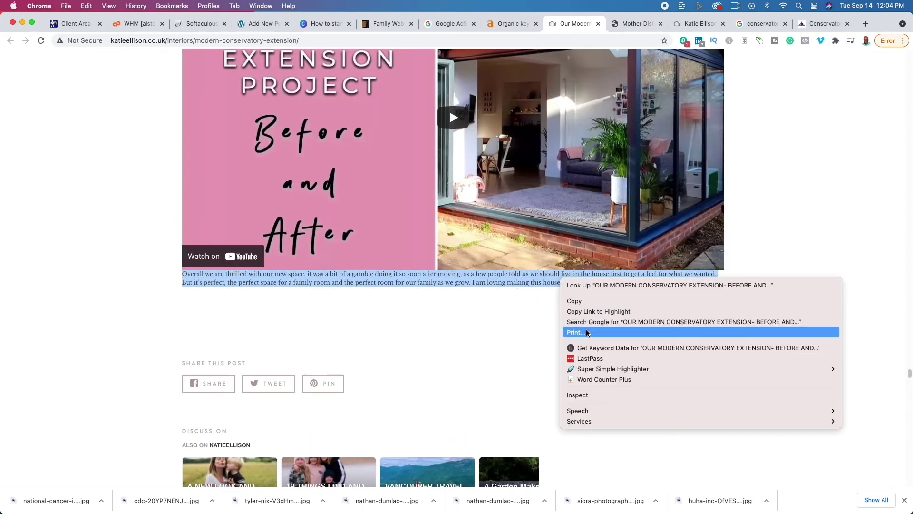
left_click(606, 383)
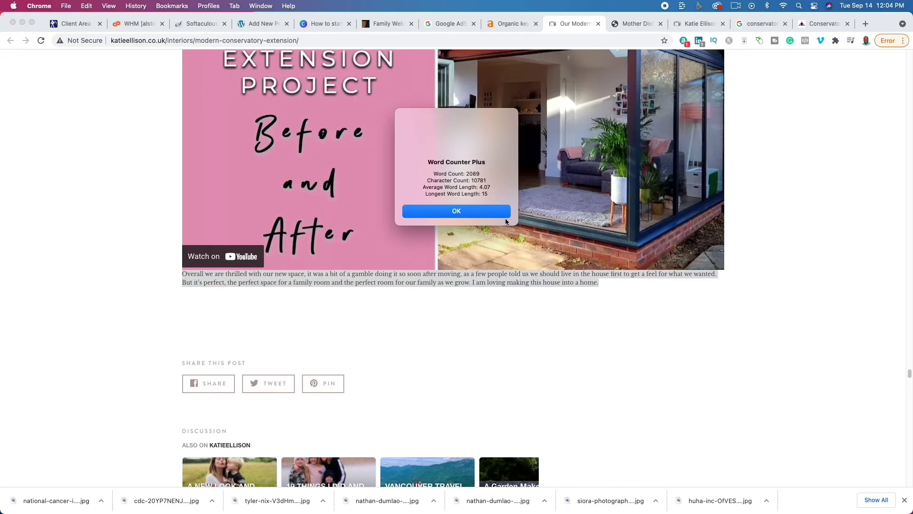
left_click(489, 213)
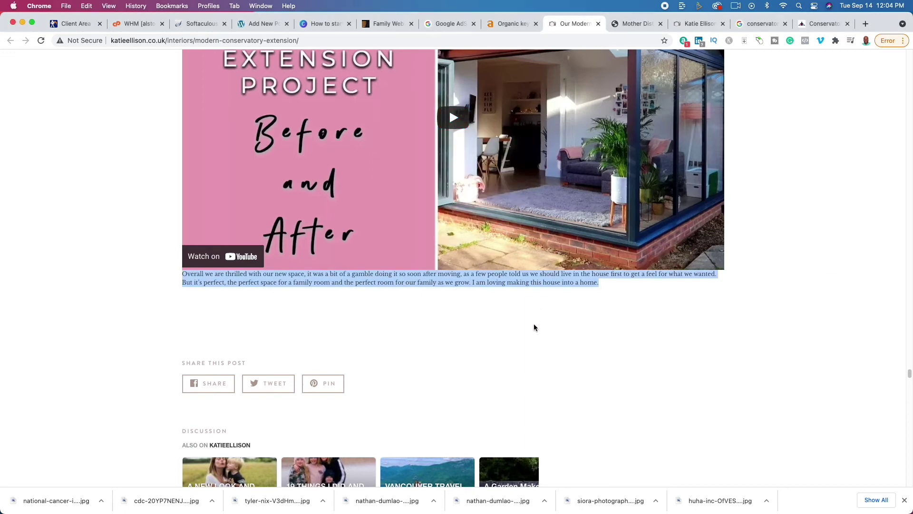
left_click(533, 328)
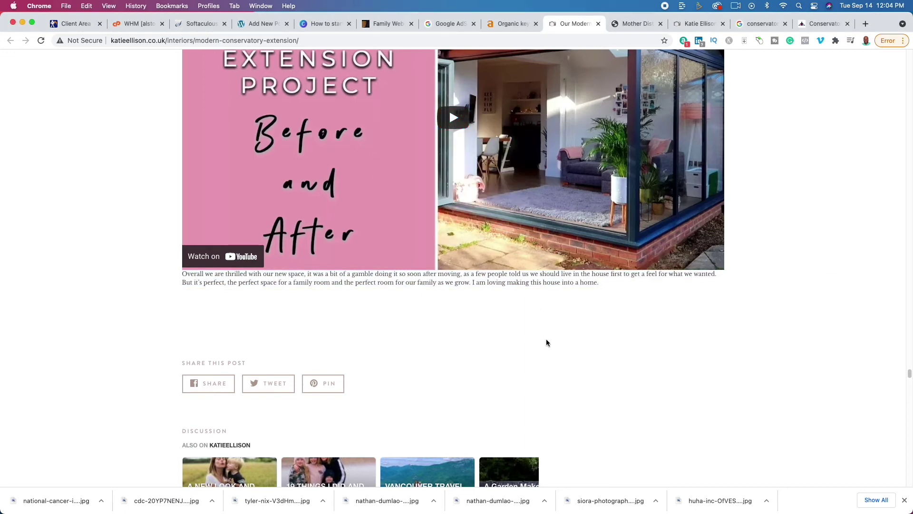
Review the conservatory extension article's photos, title and opening paragraphs.
scroll(541, 343, "up", 7)
scroll(542, 346, "up", 20)
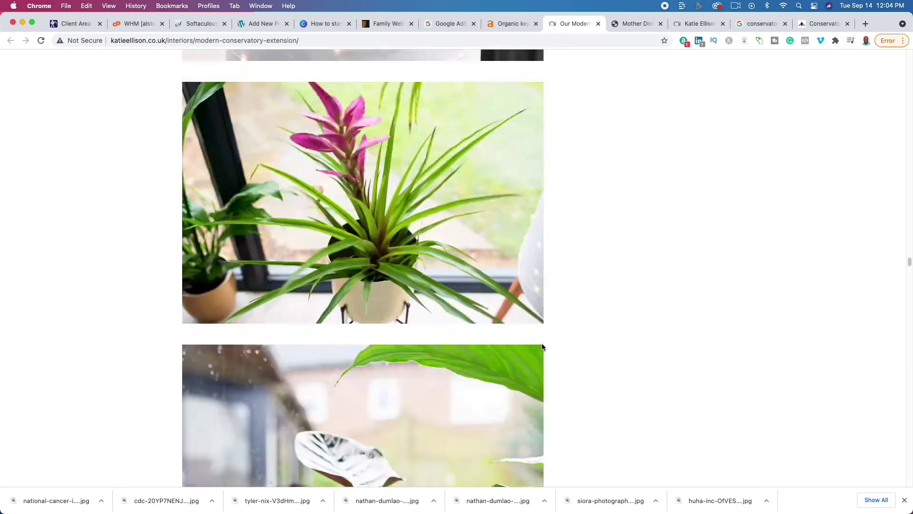
scroll(542, 352, "down", 13)
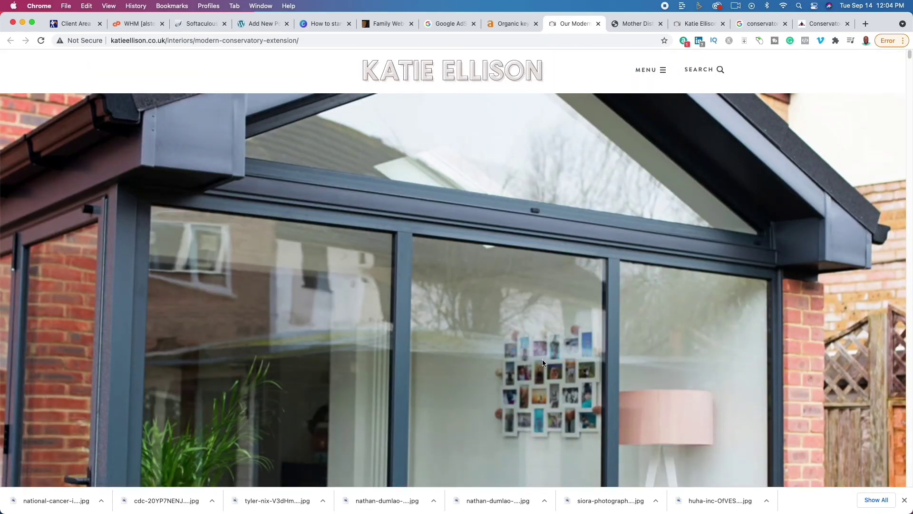
scroll(543, 364, "up", 6)
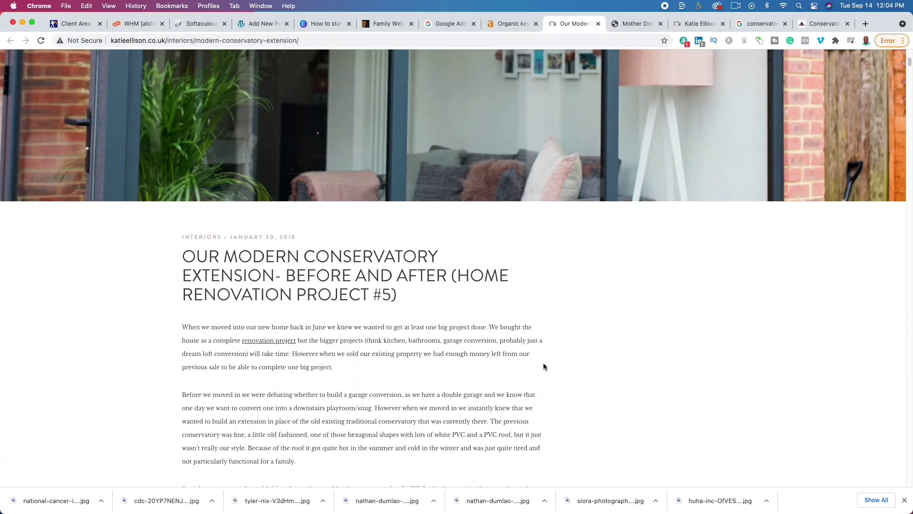
left_click_drag(209, 257, 437, 389)
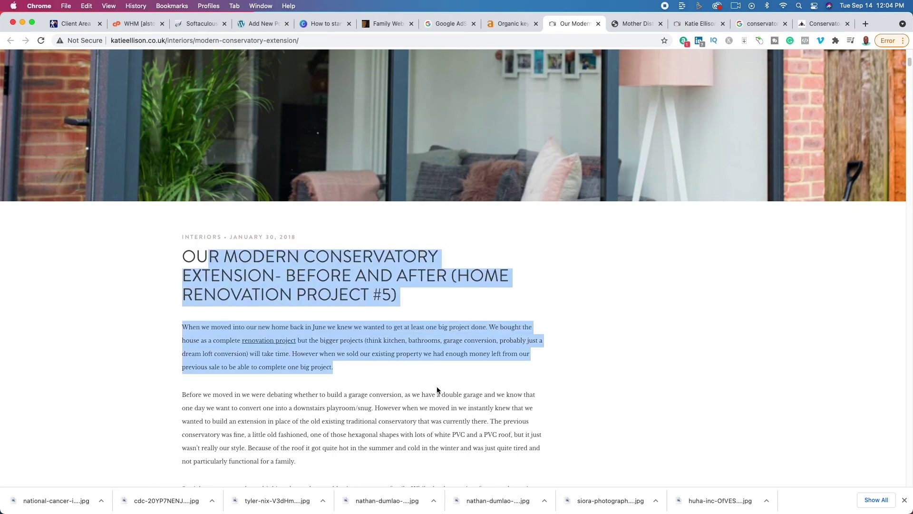
scroll(438, 390, "down", 2)
scroll(438, 389, "down", 3)
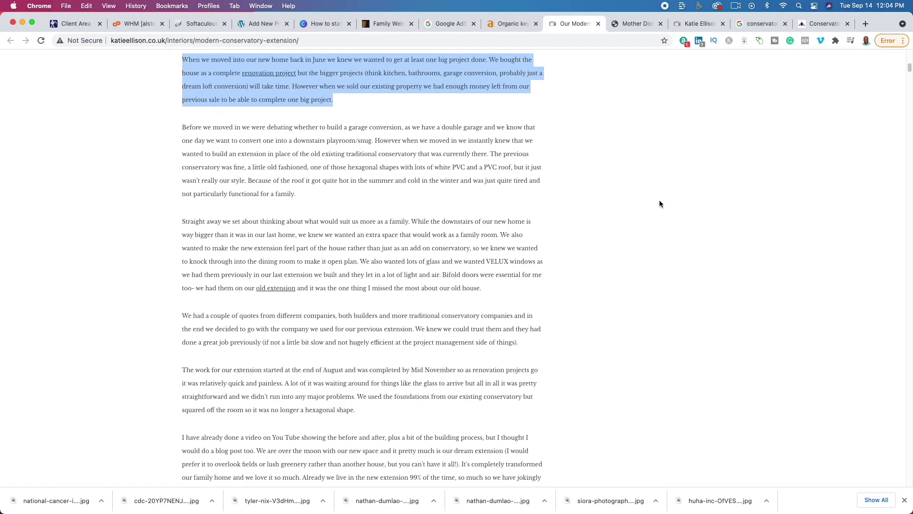
Outline the WordPress draft's body with separate paragraphs reading "who", "what", "when", "where", "why" and "how".
left_click(251, 24)
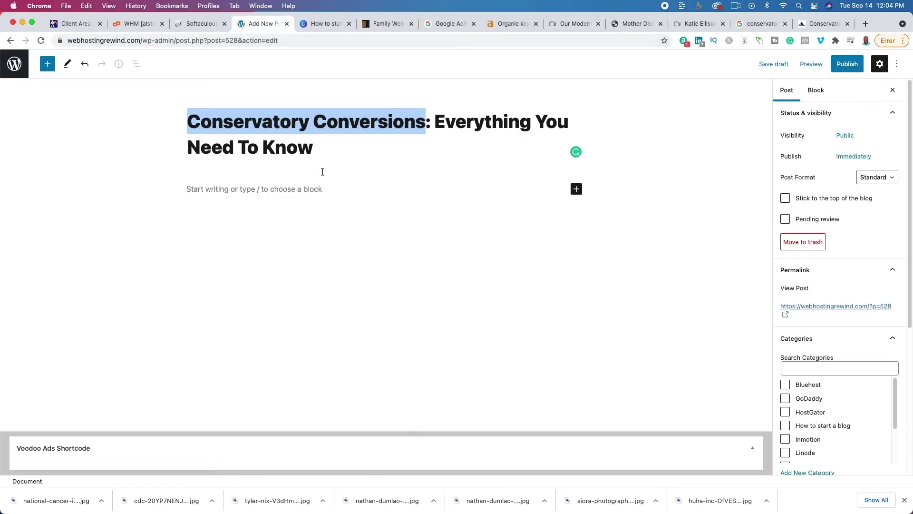
left_click(300, 192)
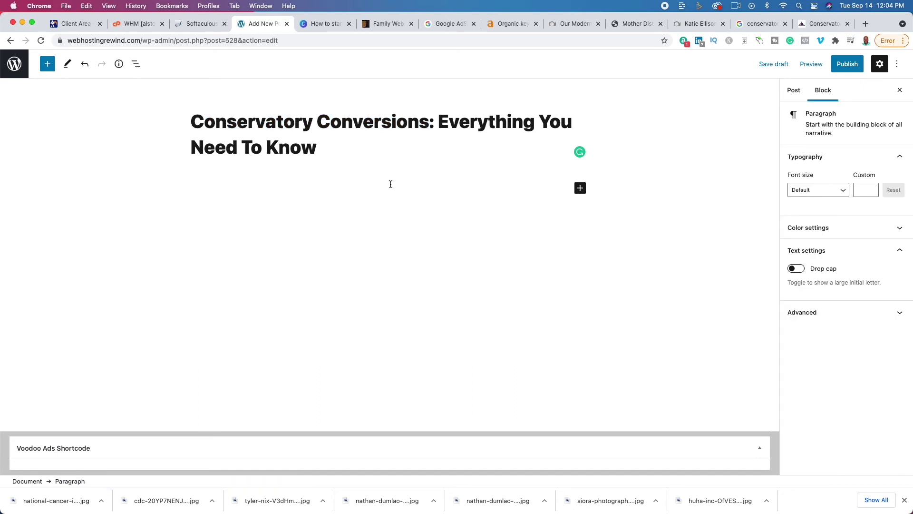
type("who")
key("Return")
type("what")
key("Return")
type("when")
key("Return")
type("where  ")
type("why  ")
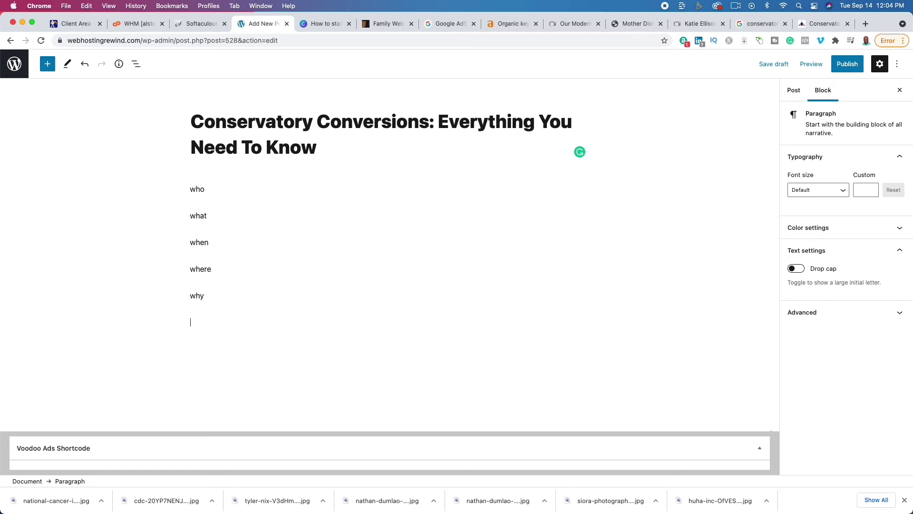
type("how")
Extend the "what" paragraph into the question of what a conservatory conversion is.
left_click(230, 216)
type("is a convers")
key("BackSpace")
type("atory conversion")
mouse_move(233, 216)
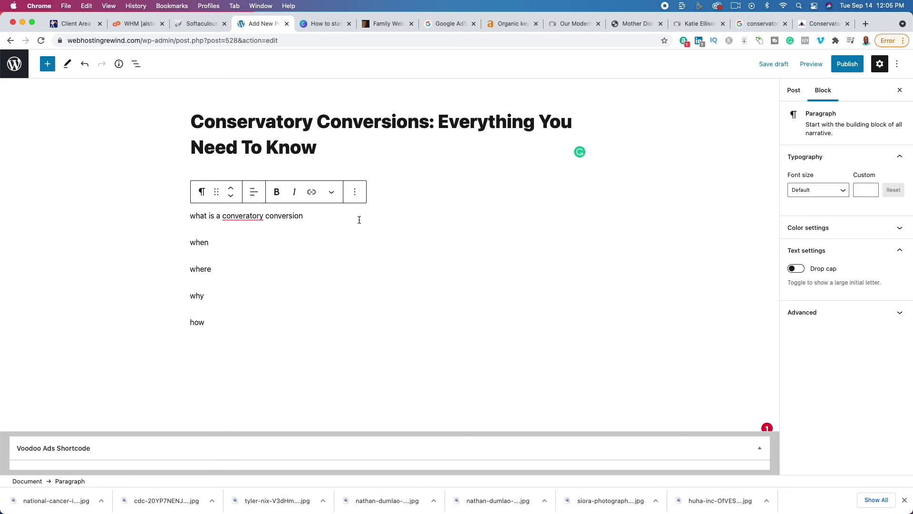
Extend the "why" paragraph with "you should add one for your family" and correct the misspelled word to "conservatory" in the "what" paragraph.
left_click(264, 295)
type("you should add one")
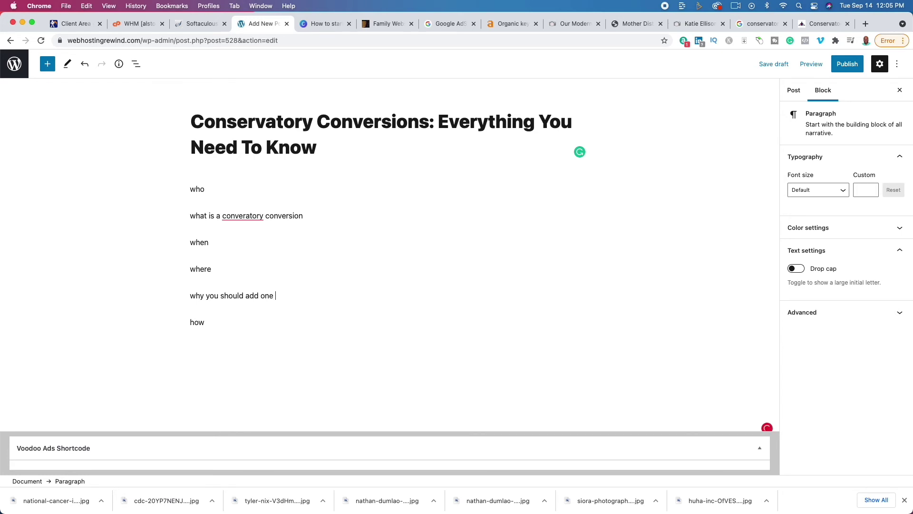
type(" for your family")
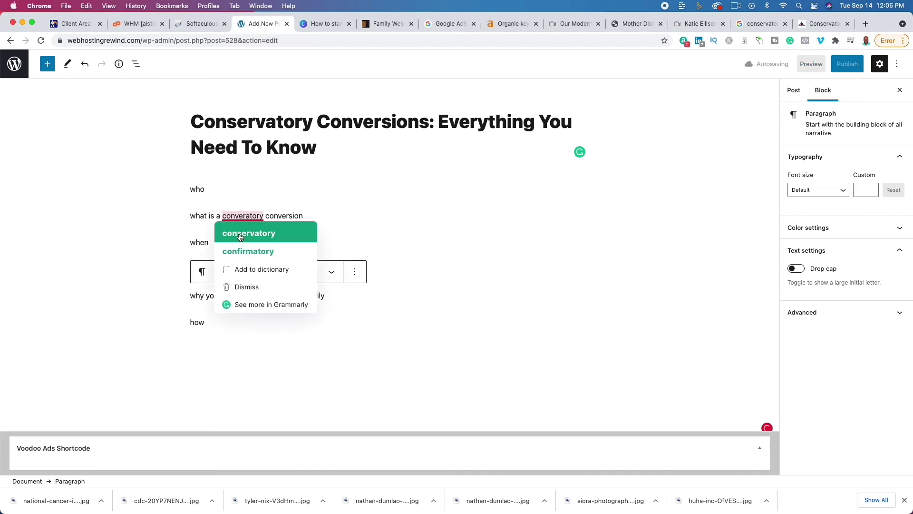
left_click(240, 234)
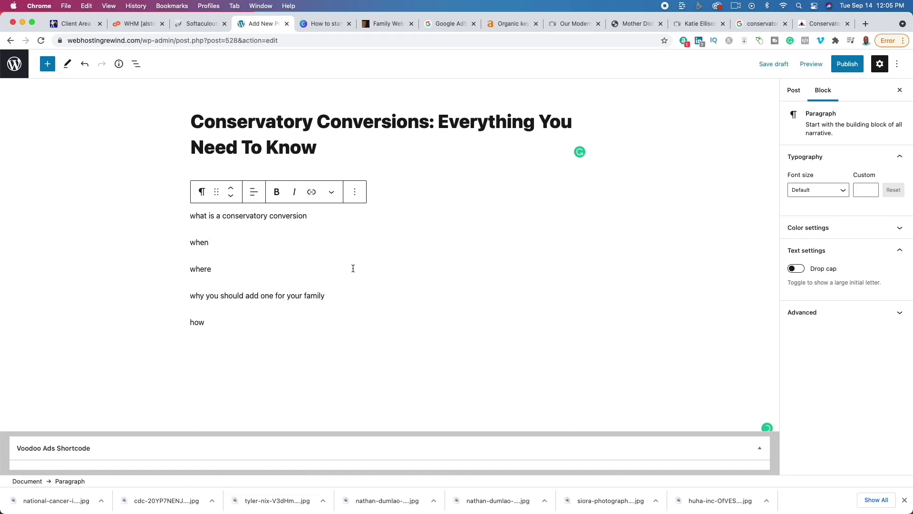
Clear the "why" paragraph's text and transform "what is a conservatory conversion" into a heading.
triple_click(304, 297)
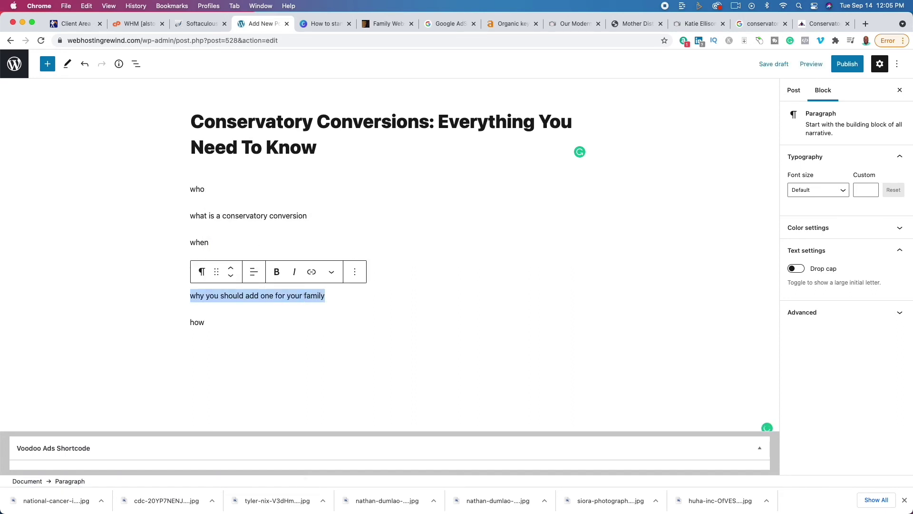
key("BackSpace")
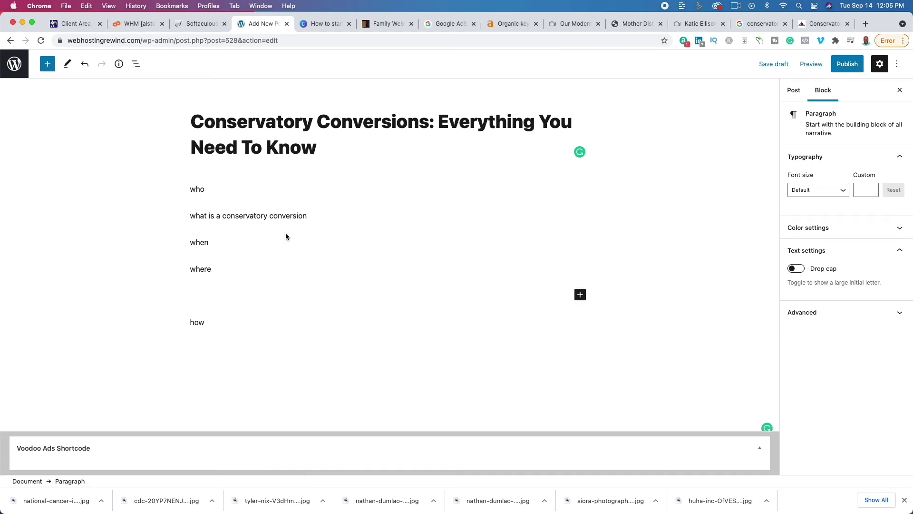
left_click(277, 216)
left_click(199, 199)
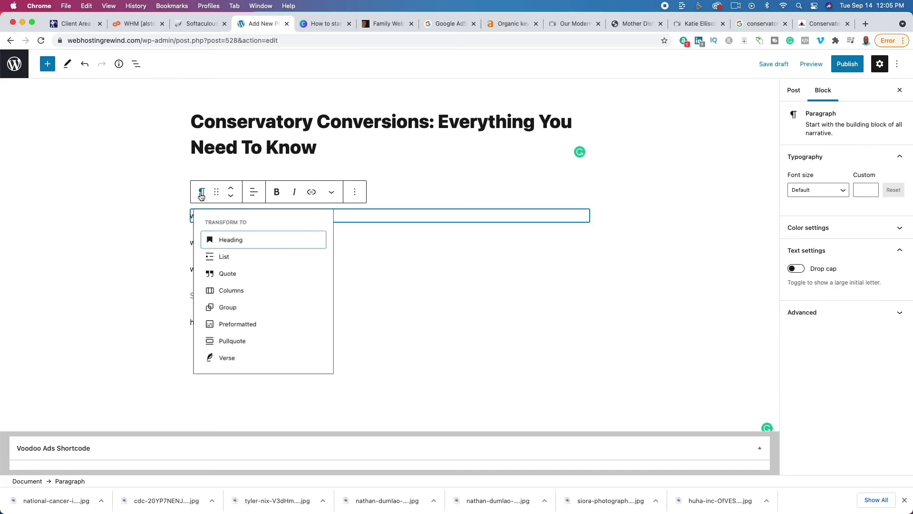
left_click(231, 241)
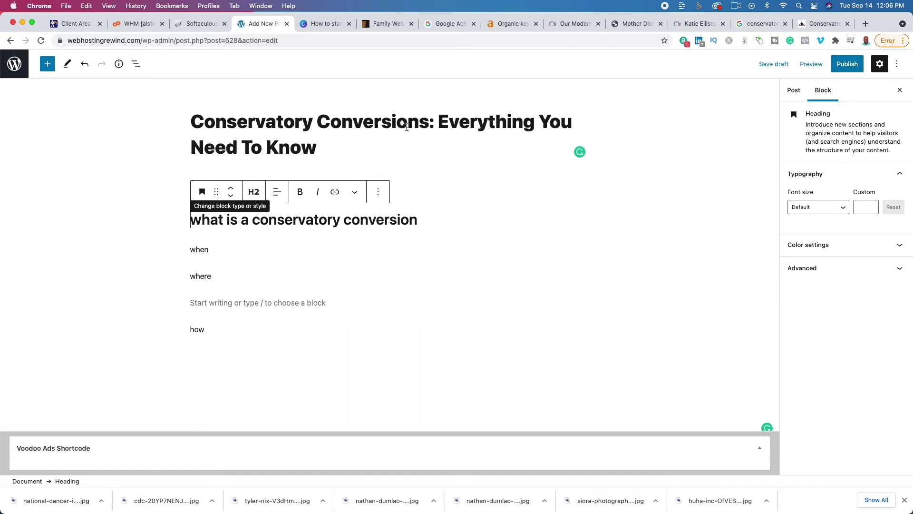
Switch to the Canva presentation and show slide 4 with steps 9 to 12.
left_click(326, 26)
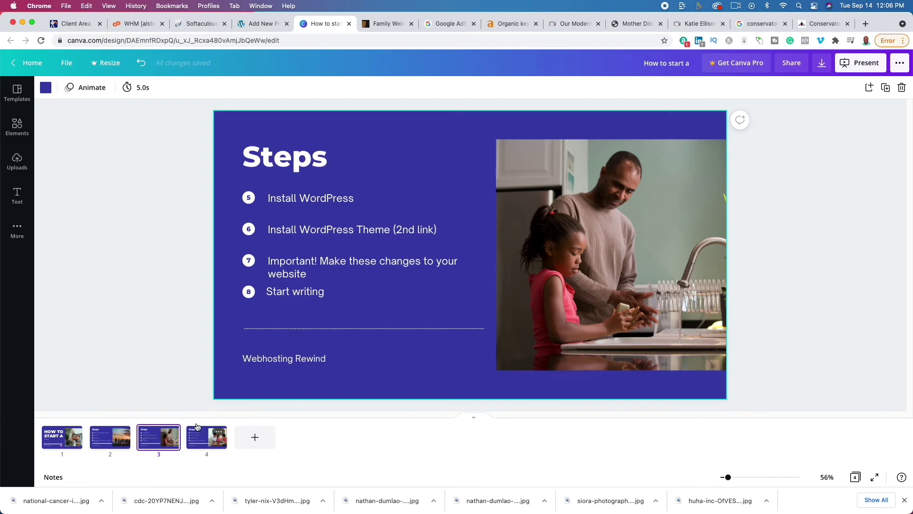
left_click(204, 449)
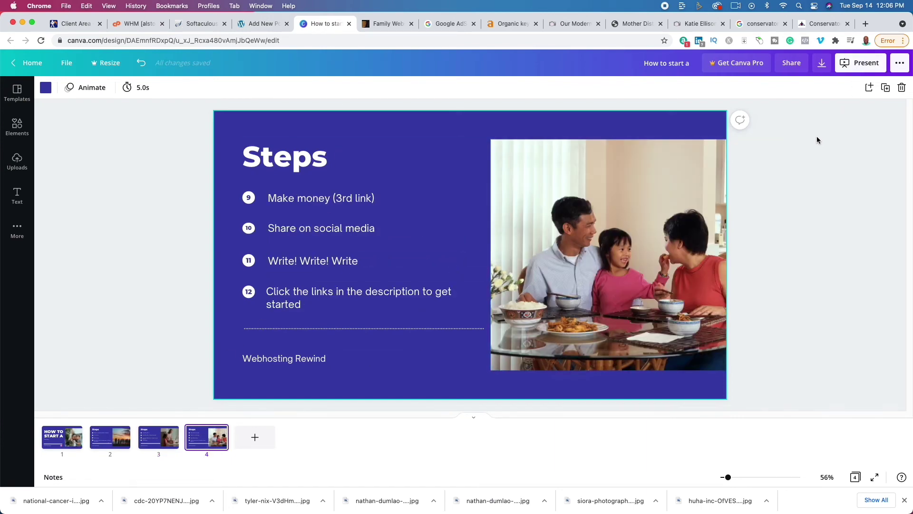
Return to The Conservatory Converters site and dismiss its online quotation pop-up.
left_click(825, 27)
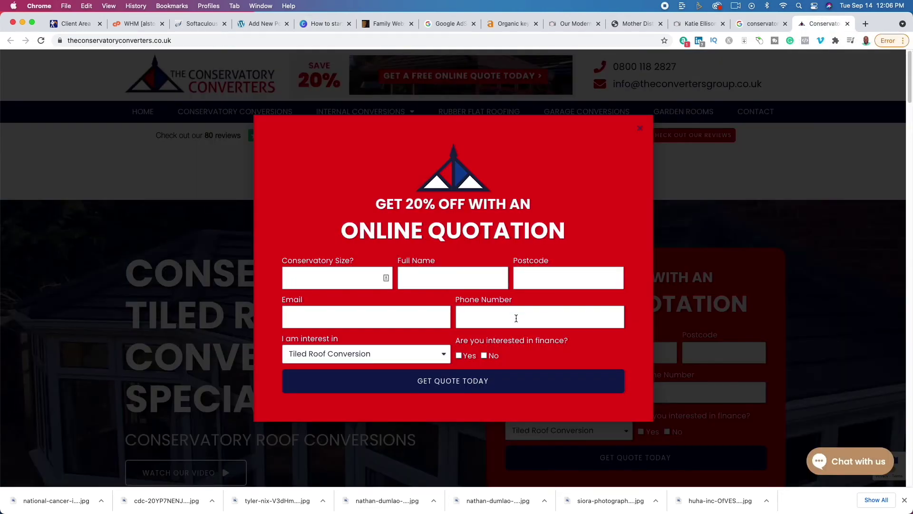
left_click(639, 128)
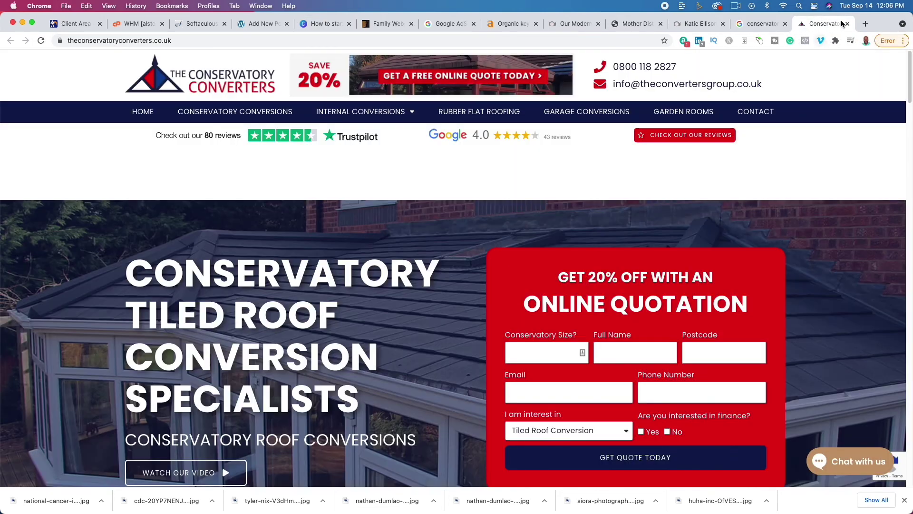
left_click(745, 25)
Look through the home pages of the two example family blogs, finishing at the start of Mother Distracted.
left_click(698, 24)
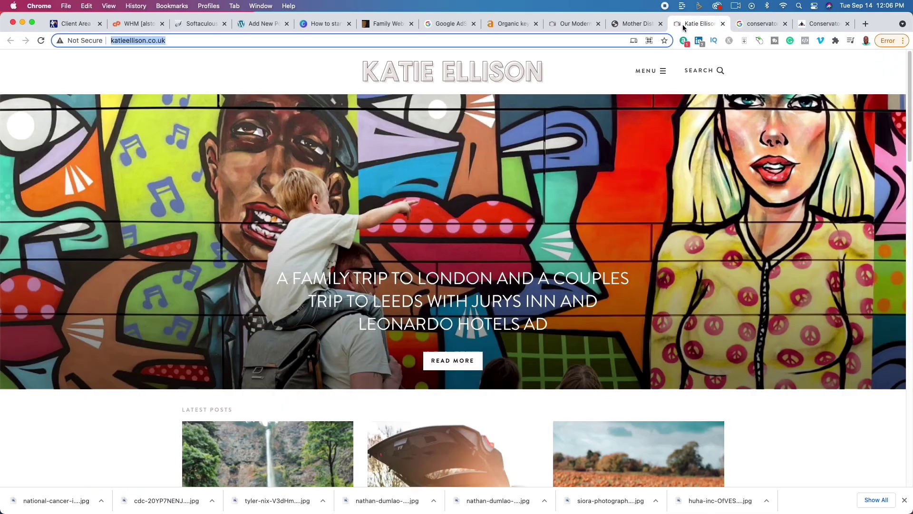
scroll(489, 269, "down", 15)
scroll(489, 269, "up", 10)
scroll(495, 266, "down", 15)
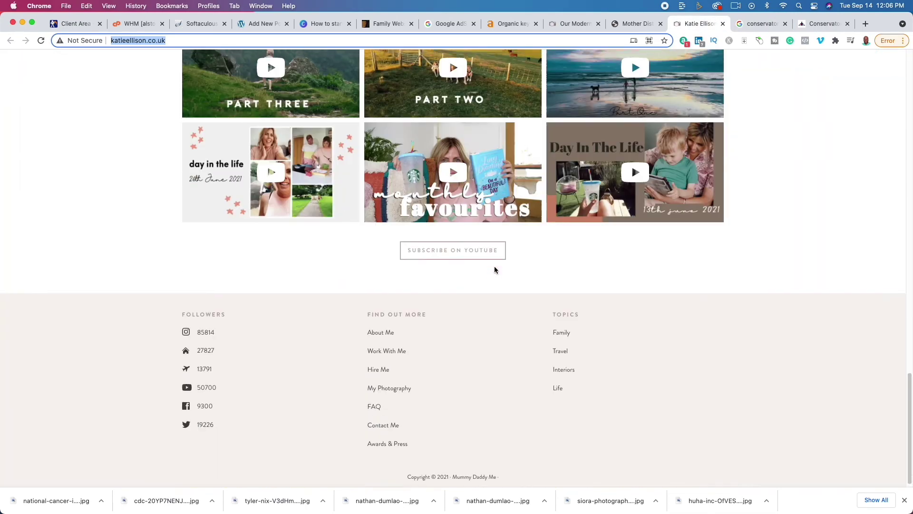
scroll(495, 266, "up", 2)
scroll(494, 266, "up", 20)
left_click(635, 24)
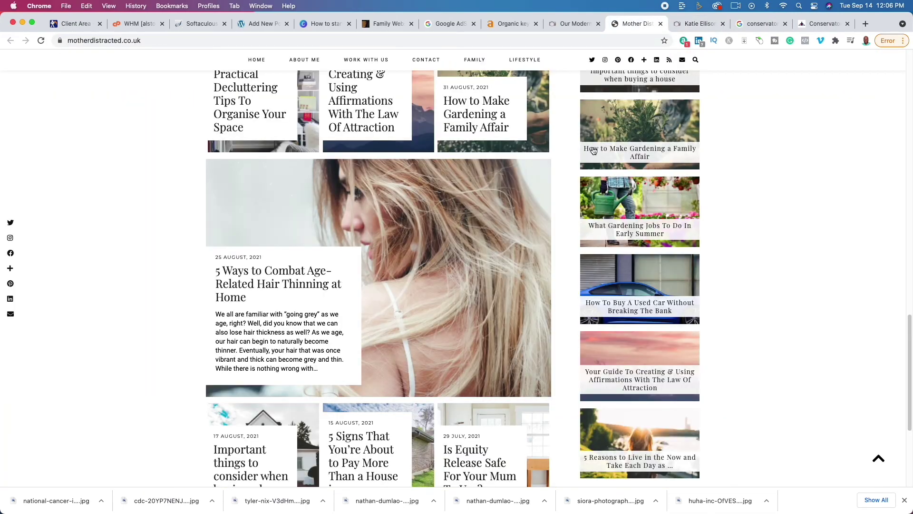
scroll(610, 271, "up", 15)
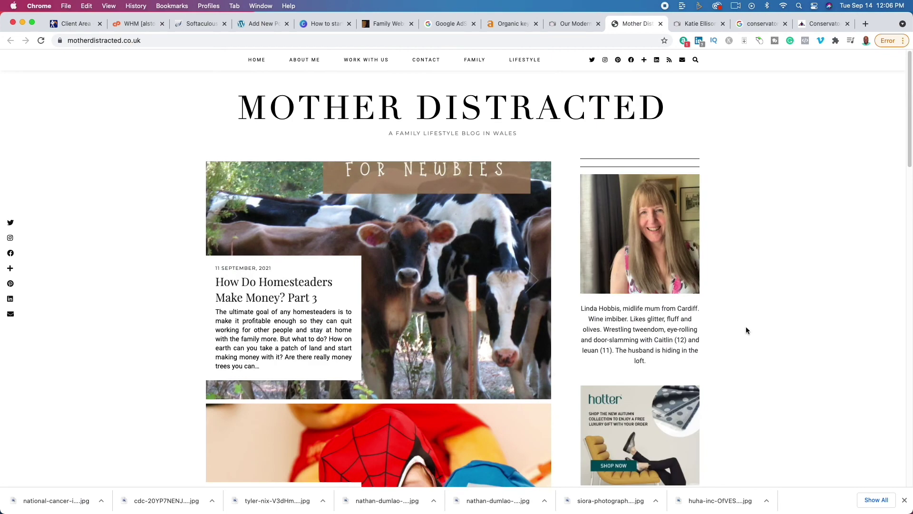
Open Mother Distracted's "How Do Homesteaders Make Money? Part 3" post and examine its headings and text down to the urban homestead section.
scroll(744, 326, "down", 8)
scroll(713, 309, "up", 8)
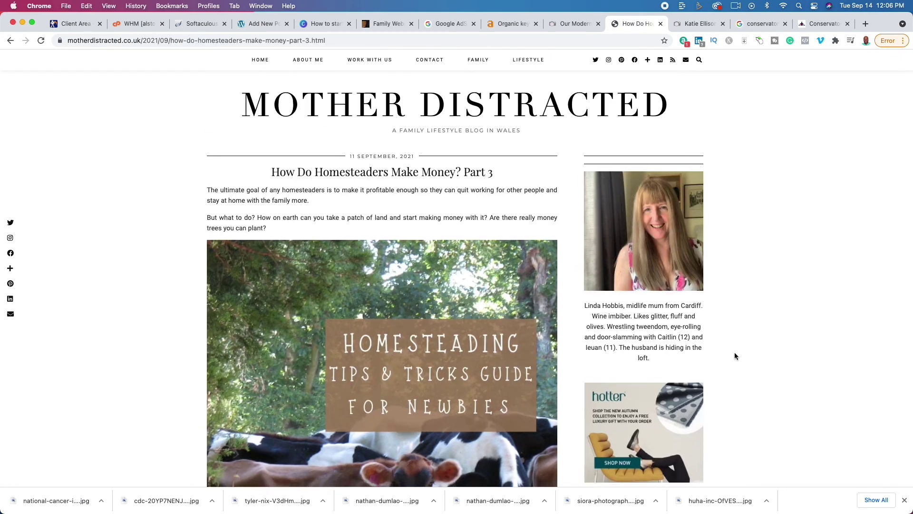
scroll(730, 342, "down", 5)
scroll(717, 318, "down", 6)
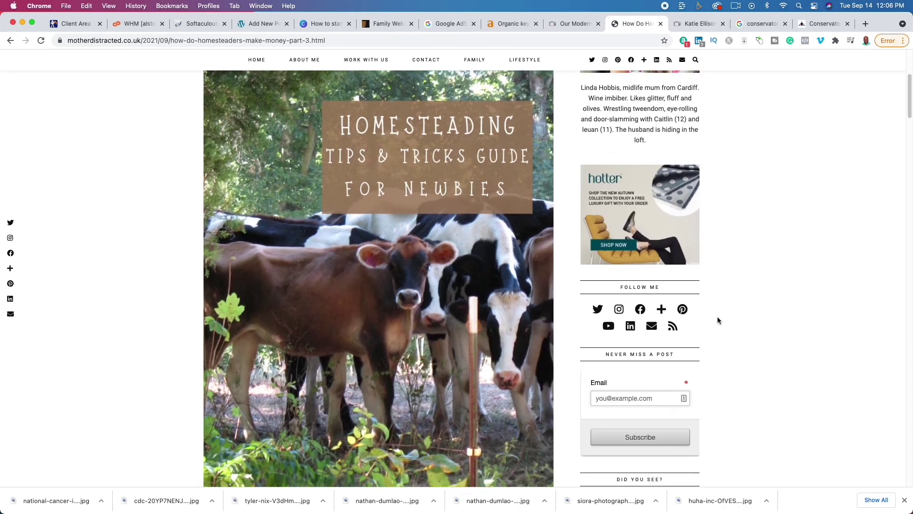
scroll(763, 338, "down", 7)
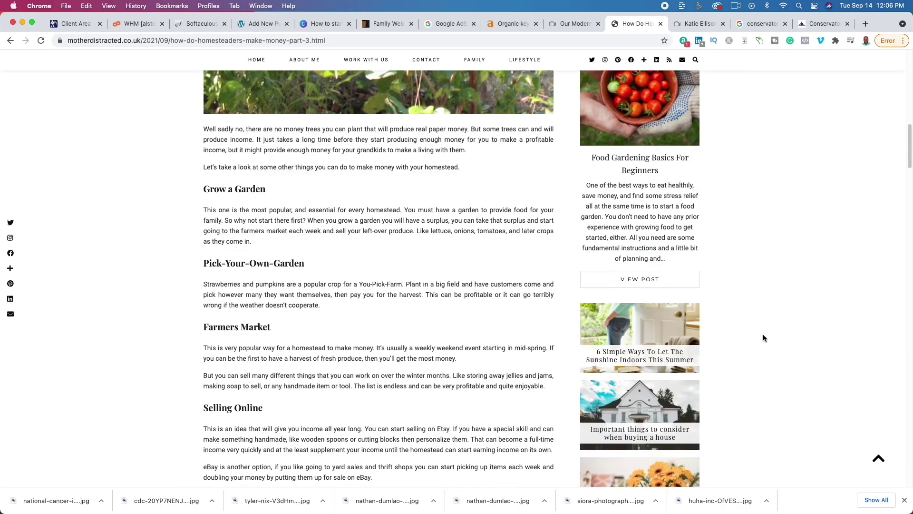
scroll(763, 338, "down", 13)
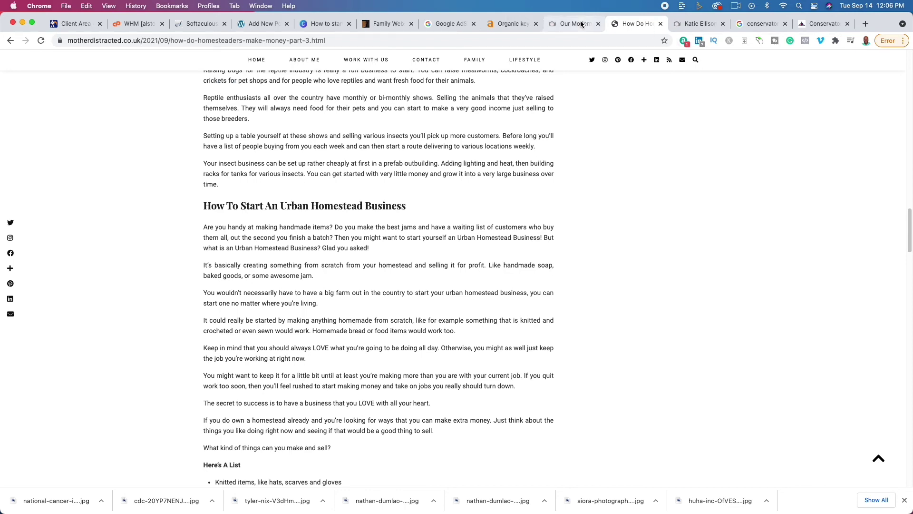
Show the Google AdSense home page, followed by The Conservatory Converters site.
left_click(445, 24)
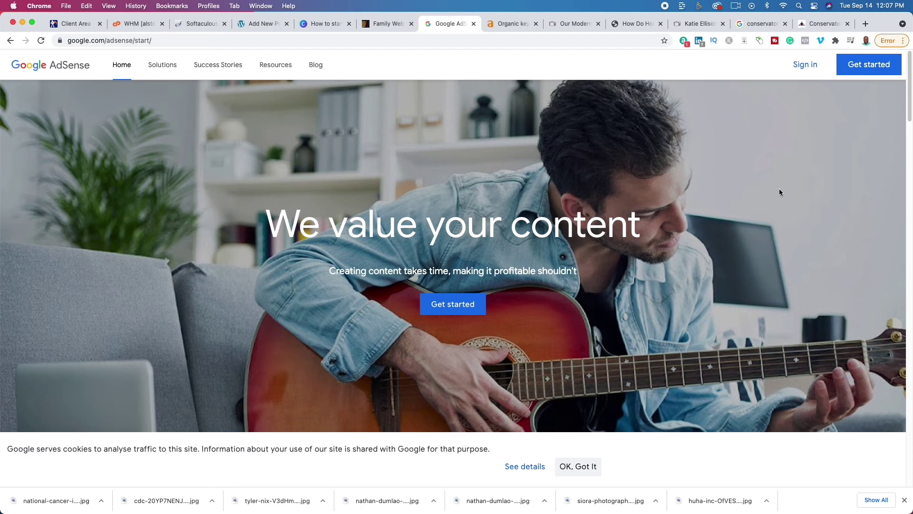
left_click(825, 24)
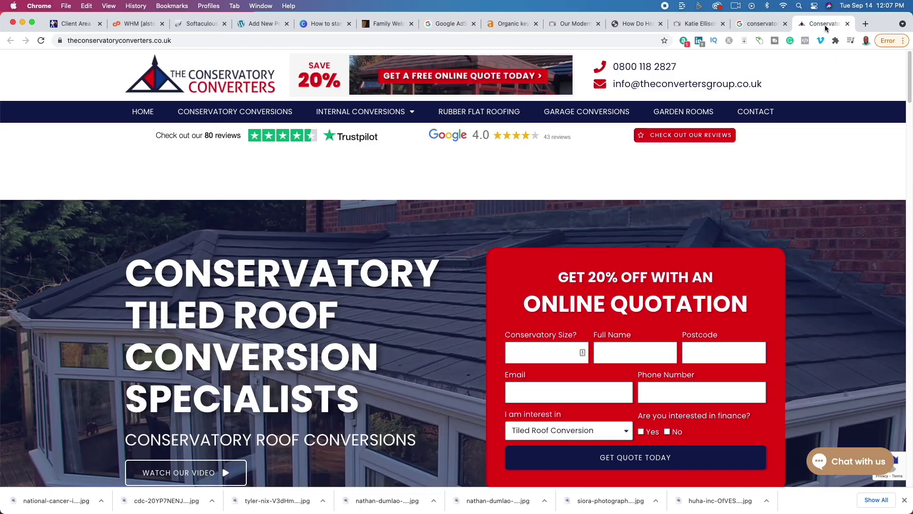
left_click(761, 24)
Look through the other example family blog's home page, covering its Instagram and YouTube sections and ending at the latest posts.
left_click(699, 23)
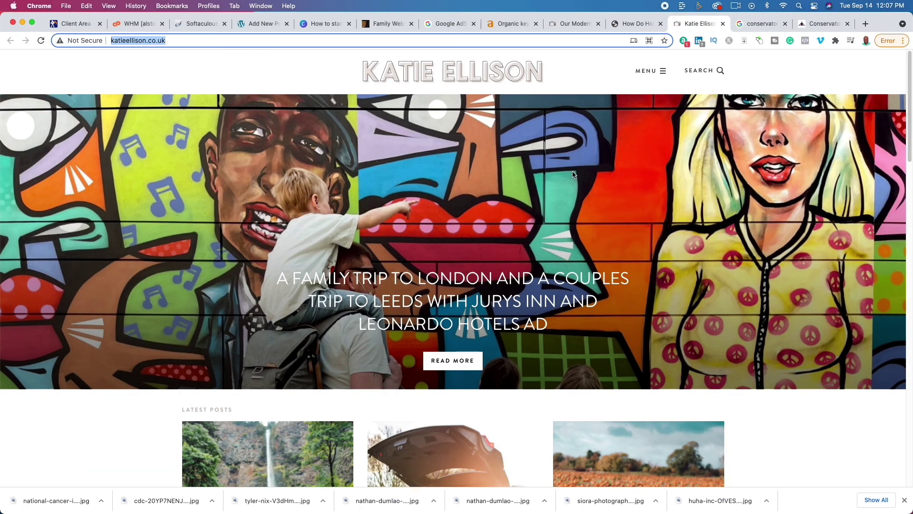
scroll(216, 308, "down", 10)
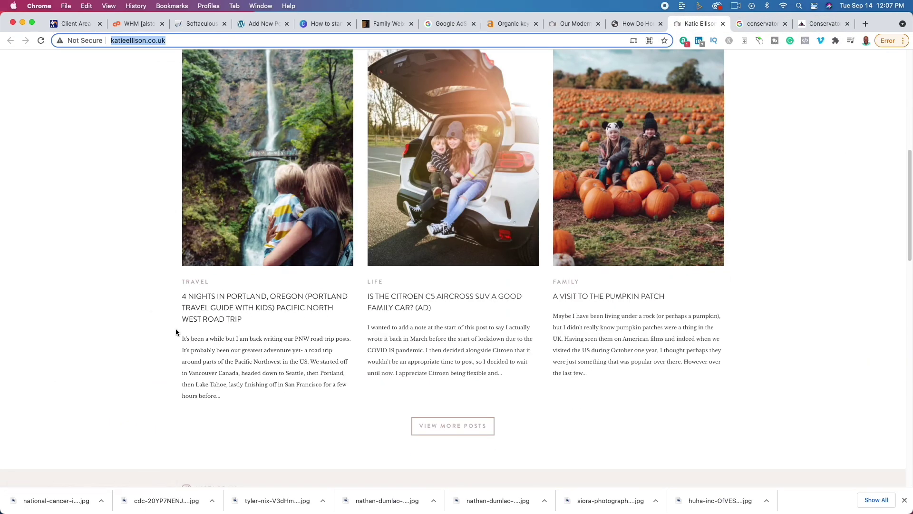
scroll(104, 318, "down", 4)
scroll(104, 323, "down", 4)
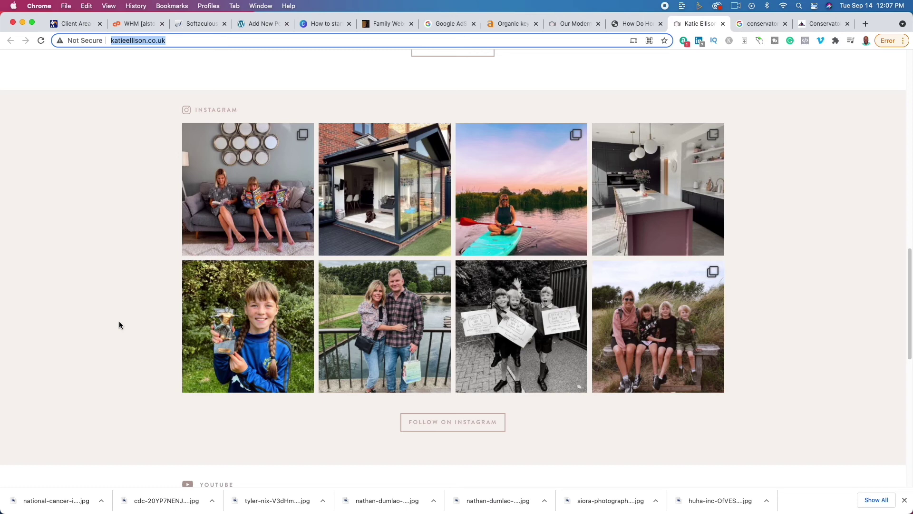
scroll(133, 357, "down", 5)
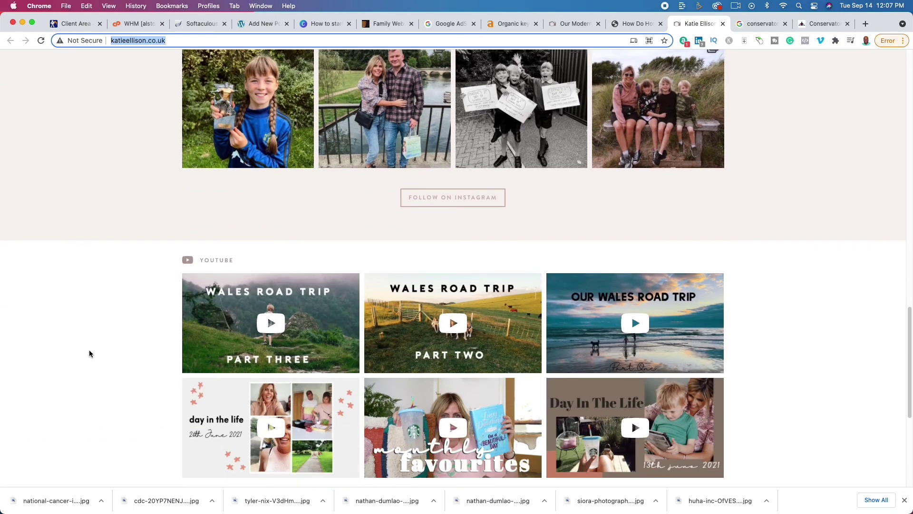
scroll(89, 349, "up", 15)
scroll(118, 352, "down", 1)
scroll(118, 356, "down", 3)
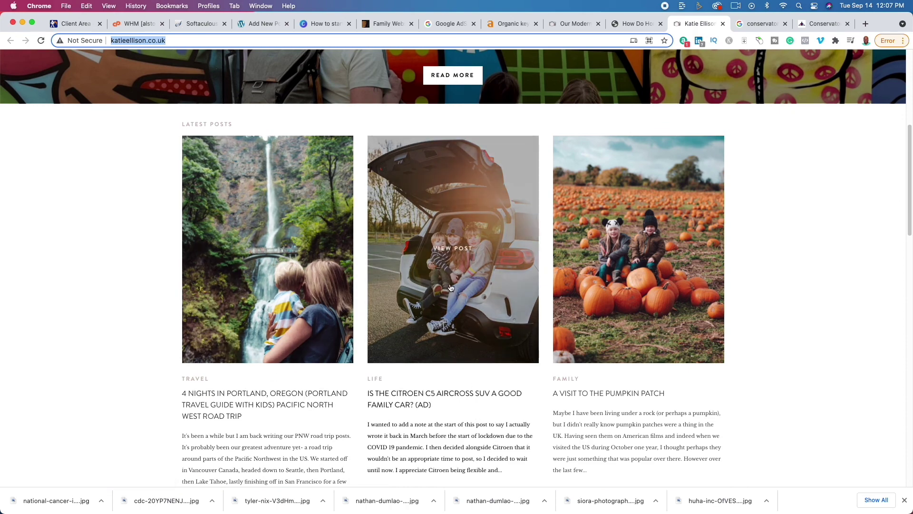
Open the blog's sponsored Citroen C5 Aircross SUV post and highlight its title.
key("Return")
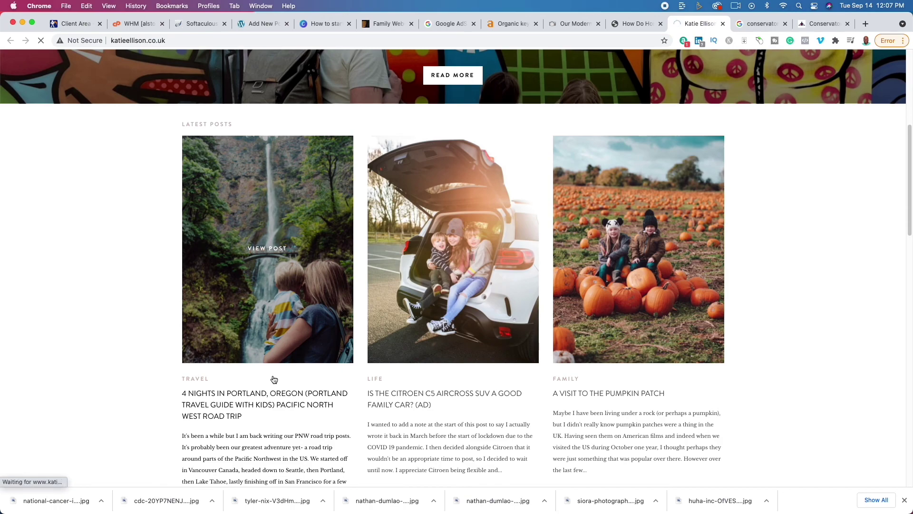
left_click(421, 355)
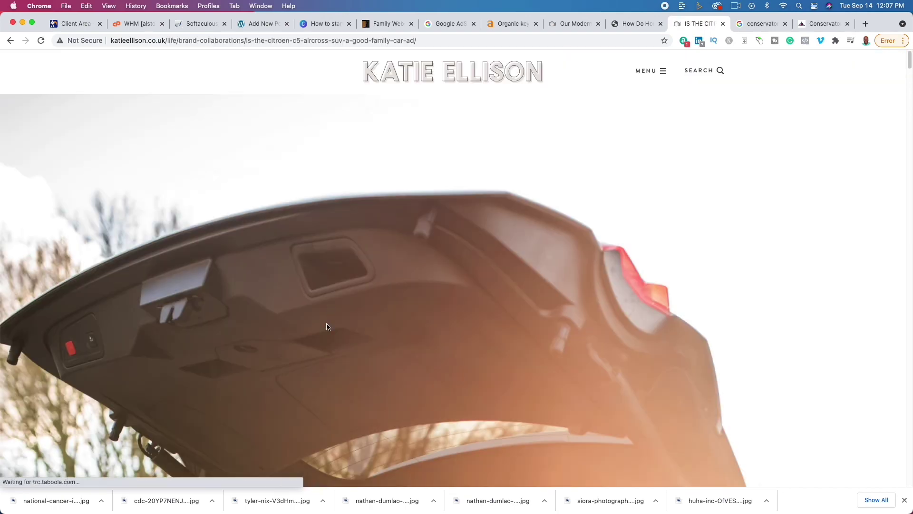
scroll(327, 323, "down", 10)
scroll(325, 343, "down", 8)
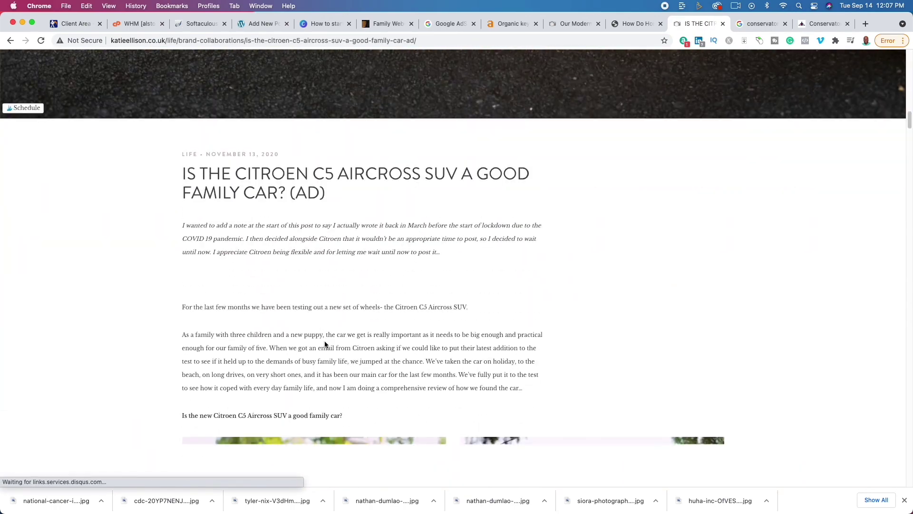
left_click_drag(425, 174, 490, 175)
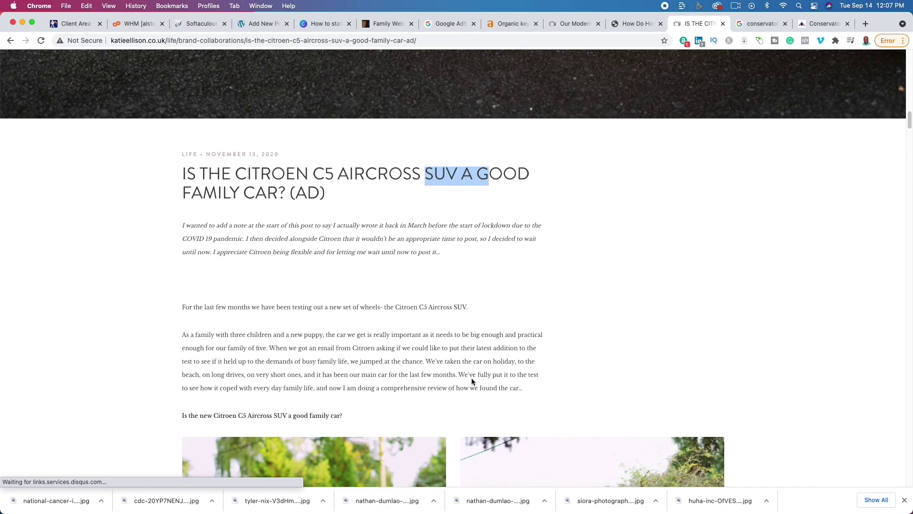
left_click_drag(207, 174, 389, 195)
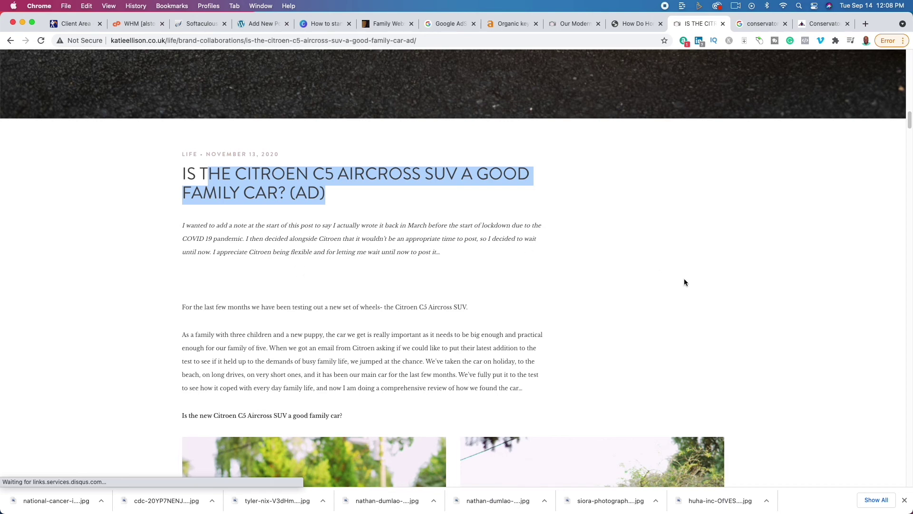
Examine The Conservatory Converters home page and return to the Google results for "conservatory conversions".
left_click(821, 24)
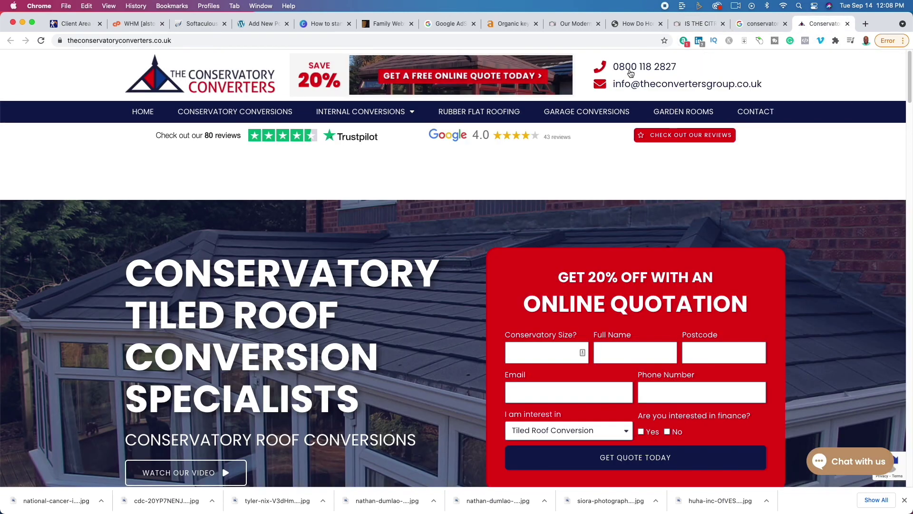
scroll(523, 285, "down", 3)
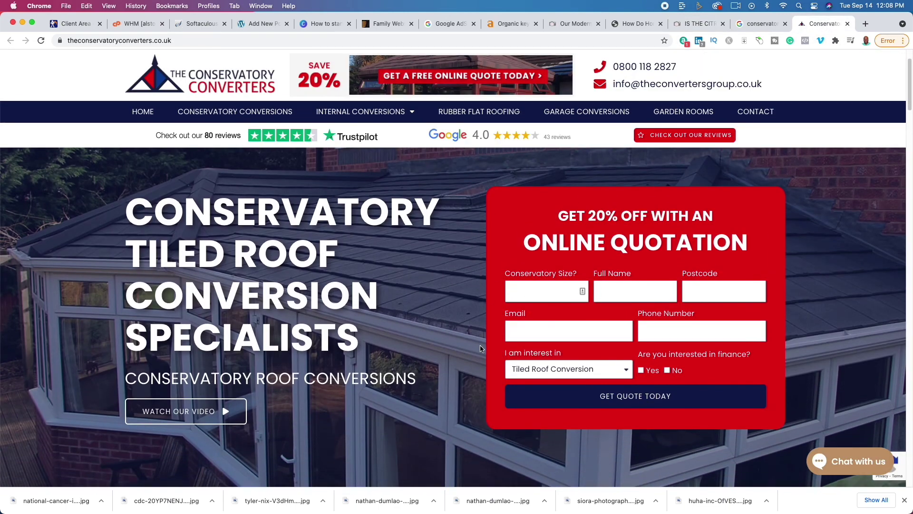
scroll(480, 348, "down", 10)
scroll(480, 349, "up", 11)
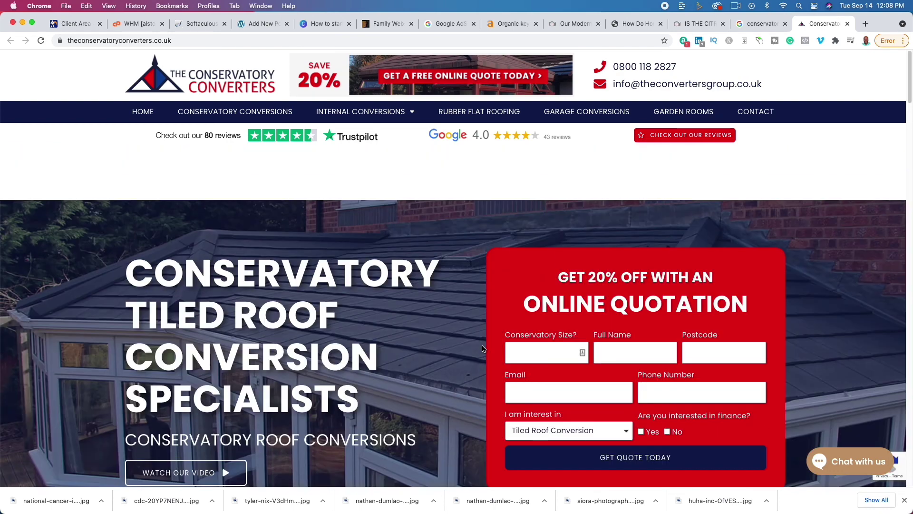
left_click(748, 25)
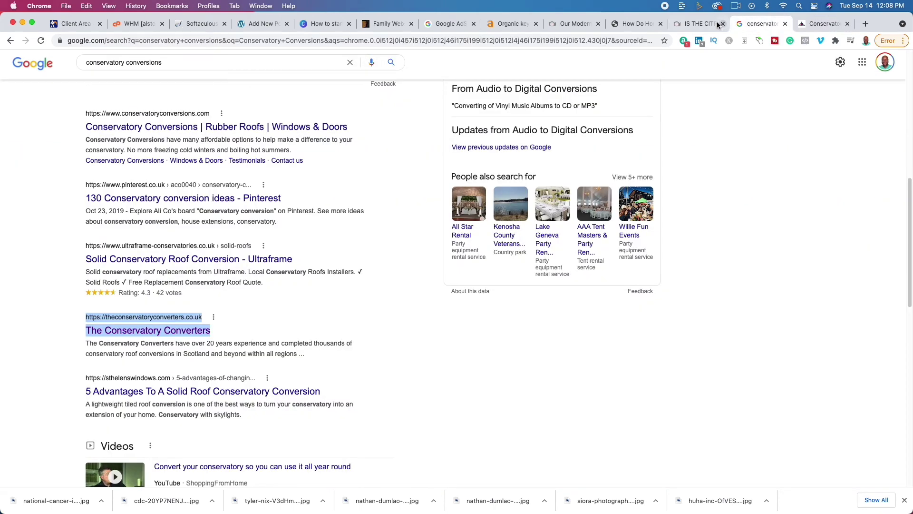
Read through the Citroen C5 Aircross SUV post and open the blog's site menu to view its topics and follower counts.
left_click(698, 24)
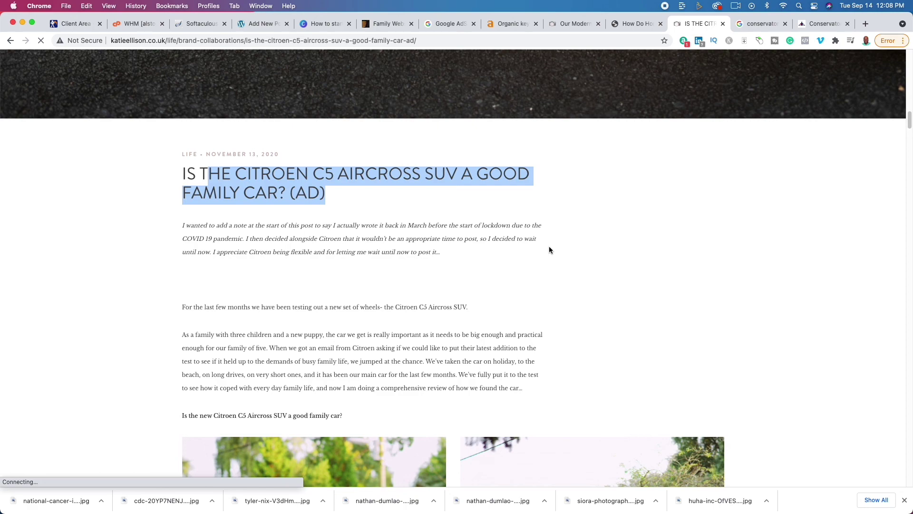
scroll(528, 339, "down", 5)
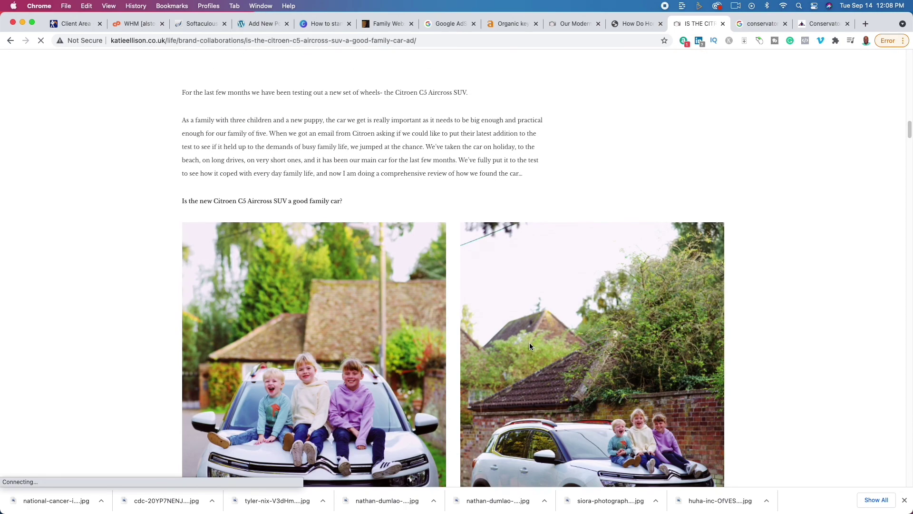
scroll(338, 366, "down", 12)
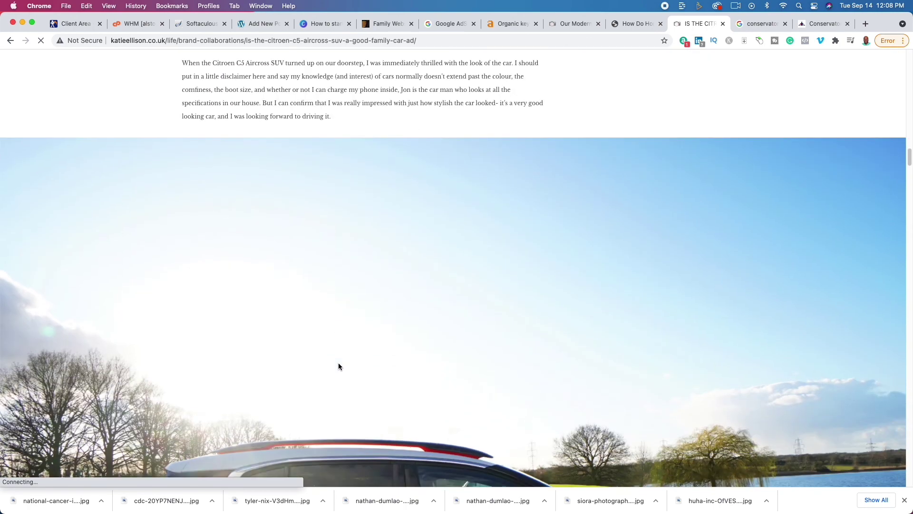
scroll(338, 366, "down", 8)
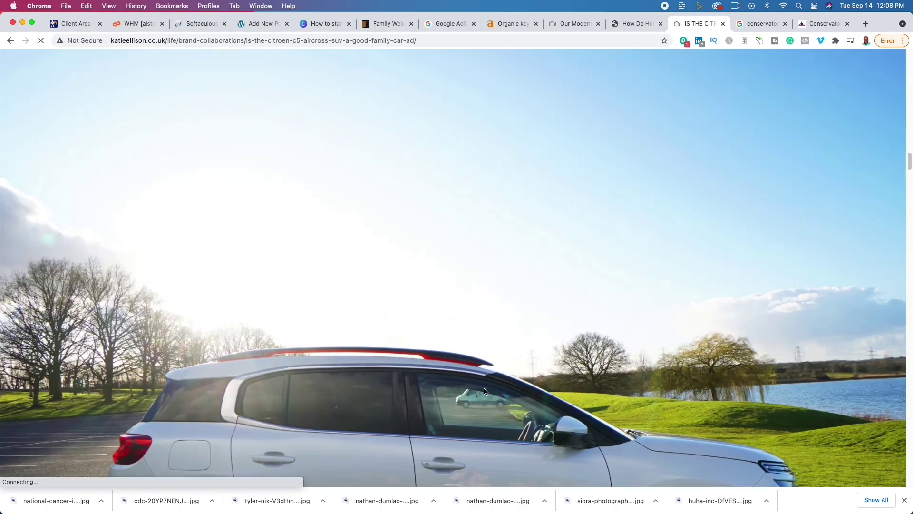
scroll(484, 390, "down", 8)
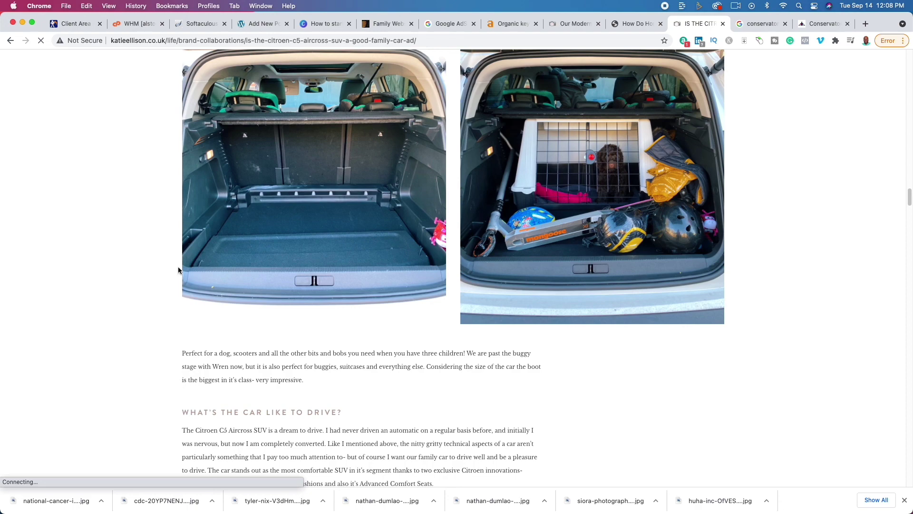
scroll(172, 271, "down", 6)
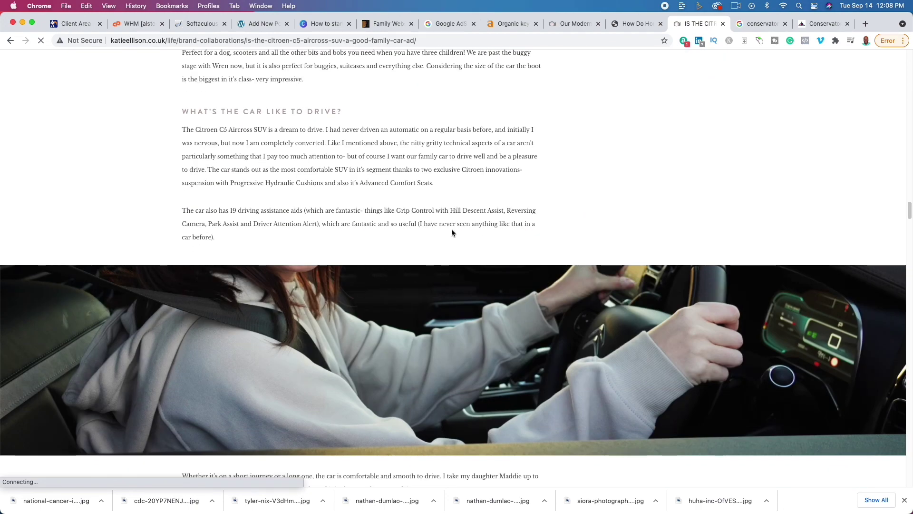
scroll(445, 241, "up", 10)
scroll(438, 251, "up", 10)
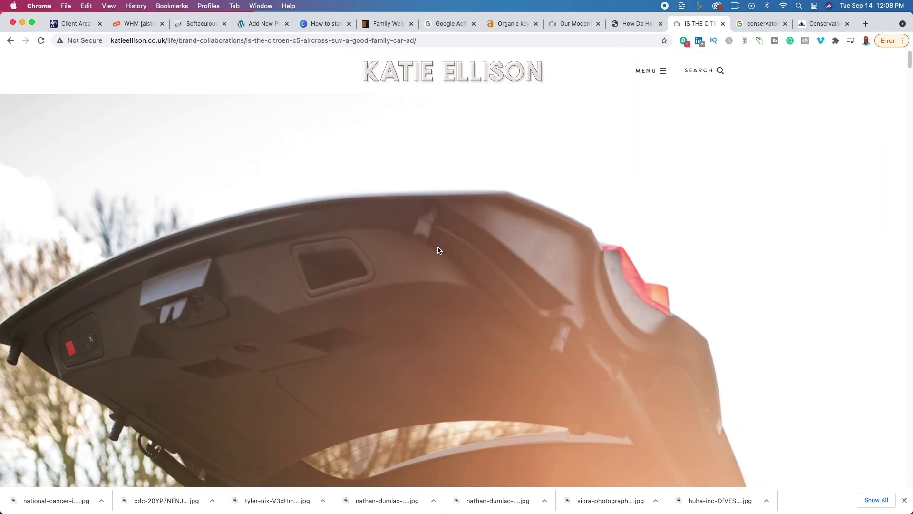
left_click(655, 73)
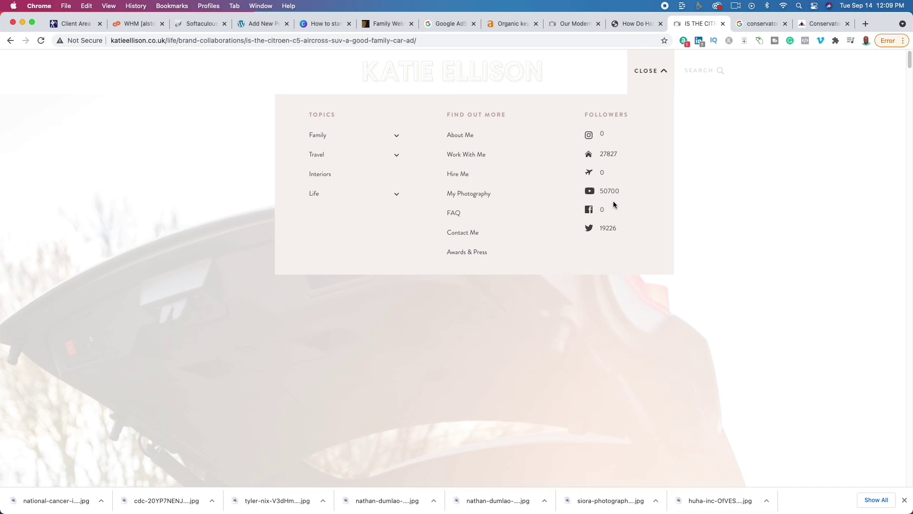
Show the Canva slide with steps 9 to 12, revisit the conservatory search results and The Conservatory Converters site, and return to the slide.
left_click(322, 24)
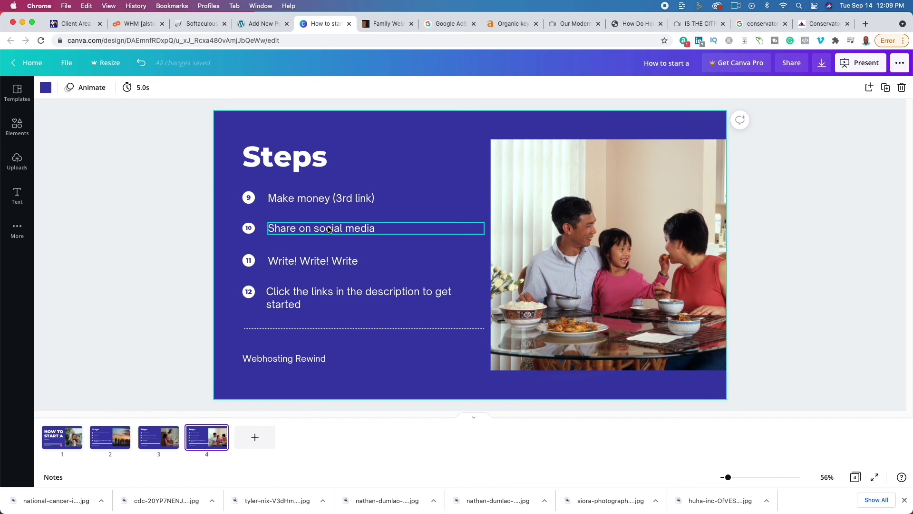
left_click(763, 25)
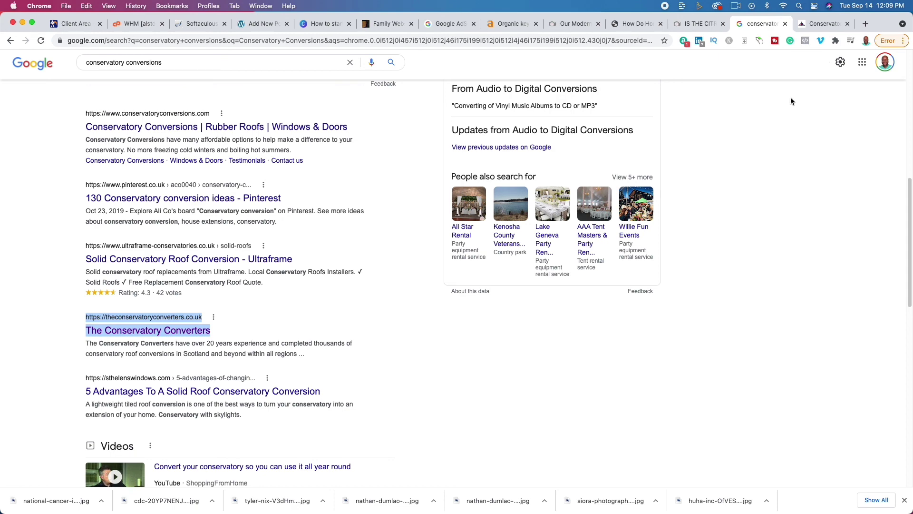
left_click(806, 27)
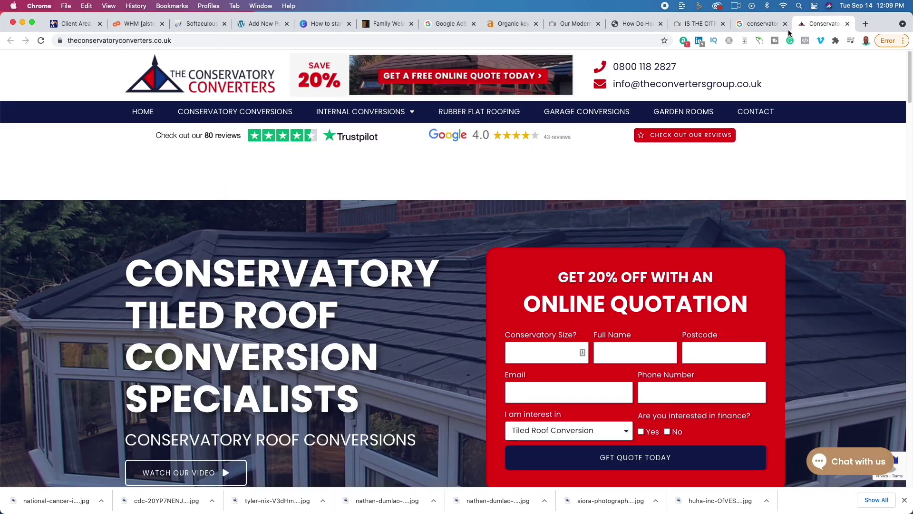
left_click(317, 24)
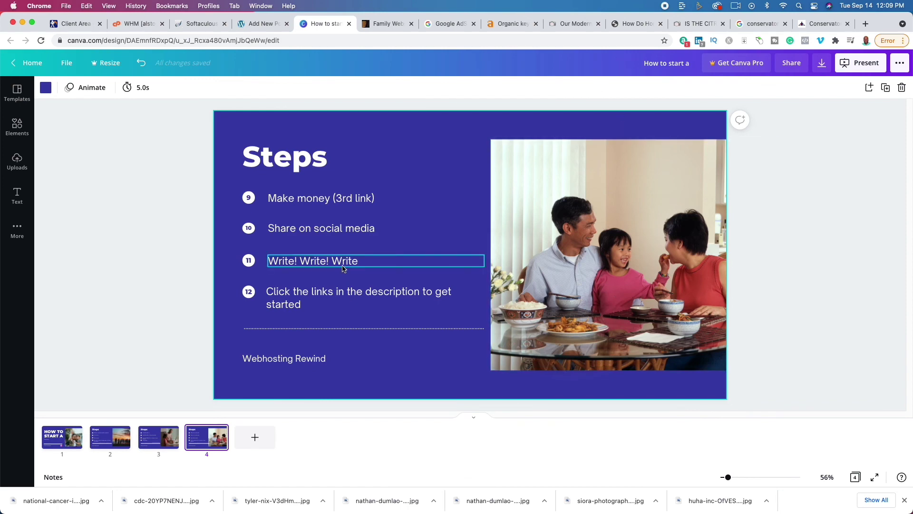